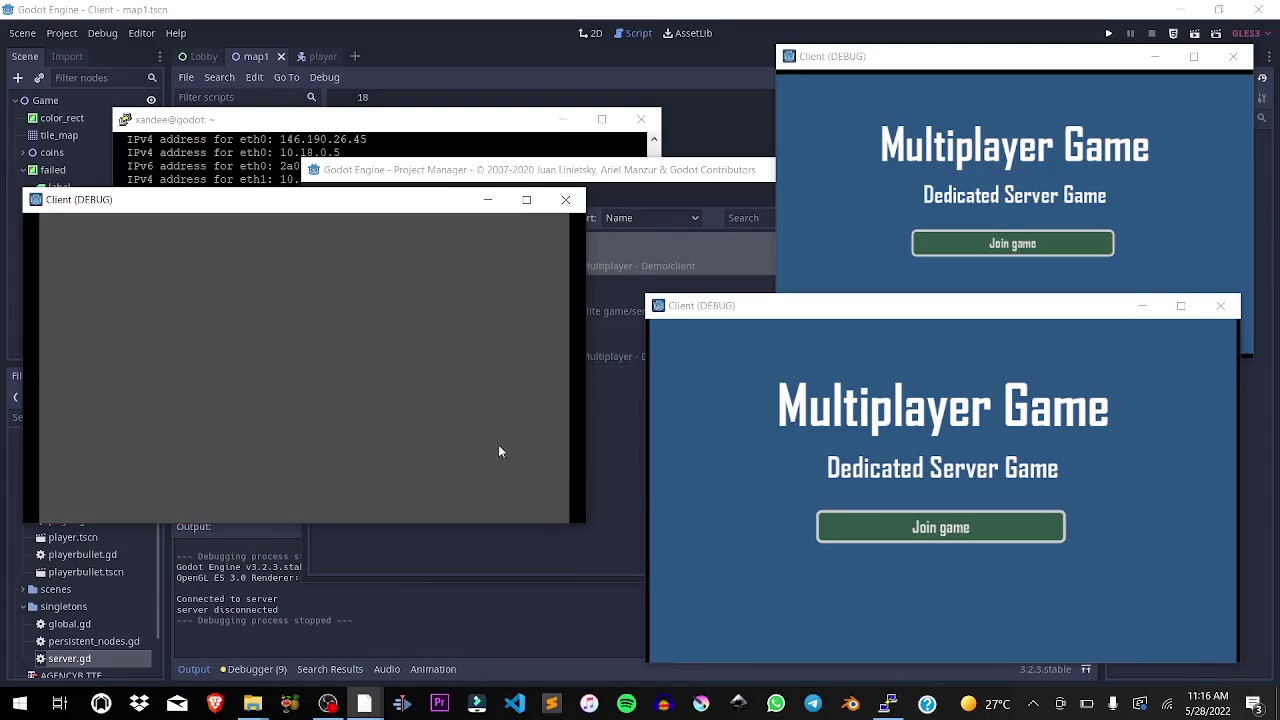
Step: Join the game from the two remaining client windows and move the last joined player right along the lower edge of the map
{"action": "left_click", "coordinate": [845, 515]}
{"action": "left_click", "coordinate": [956, 246]}
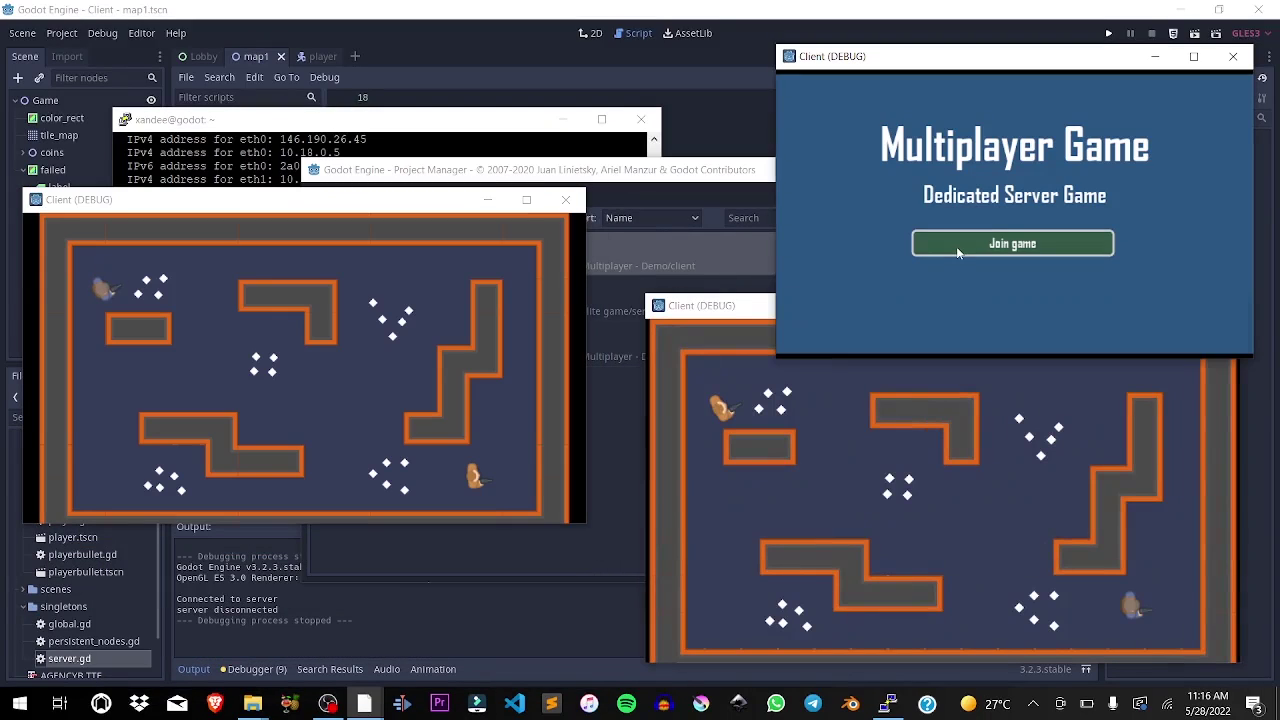
{"action": "left_click", "coordinate": [956, 246]}
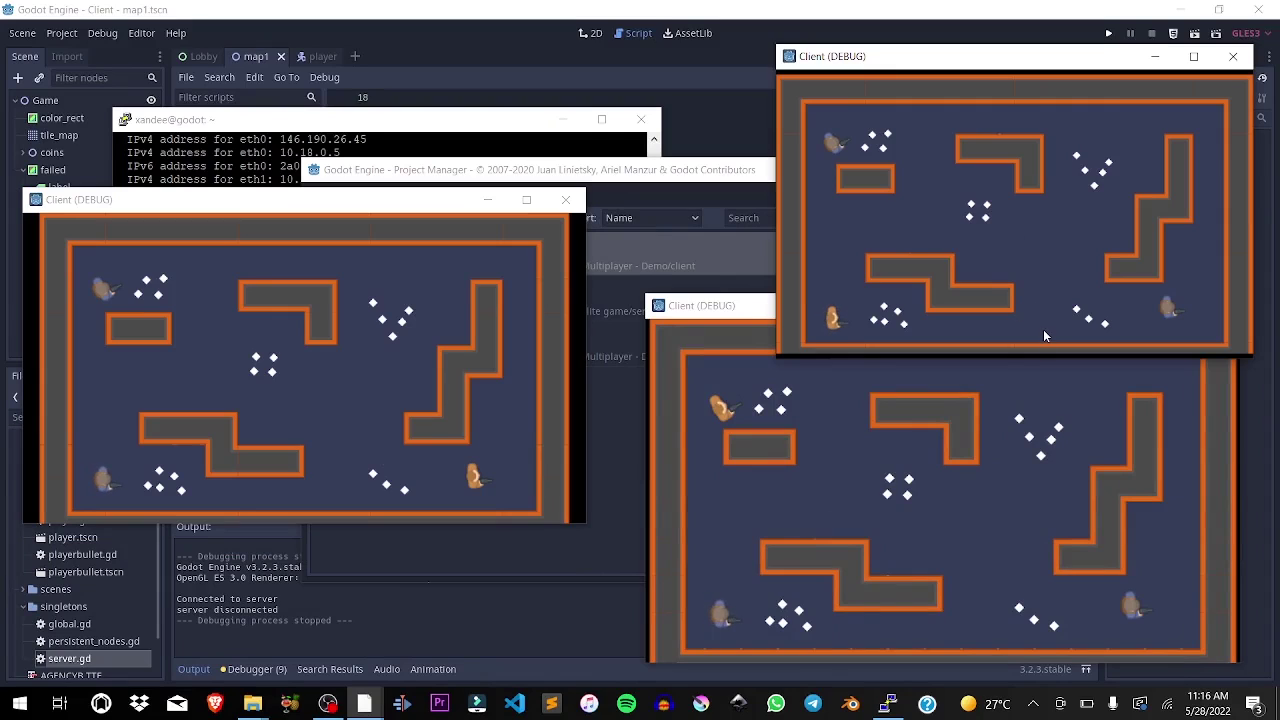
{"action": "key", "text": "Right"}
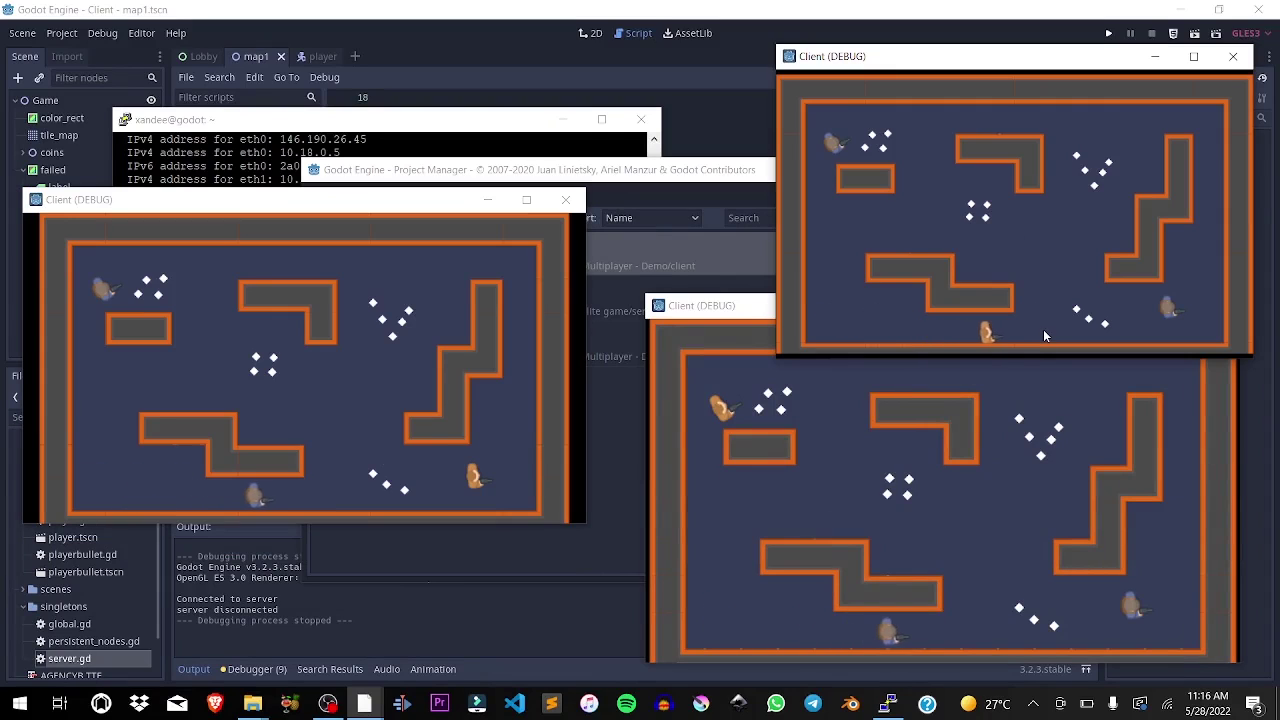
{"action": "key", "text": "Right"}
{"action": "left_click", "coordinate": [1162, 316]}
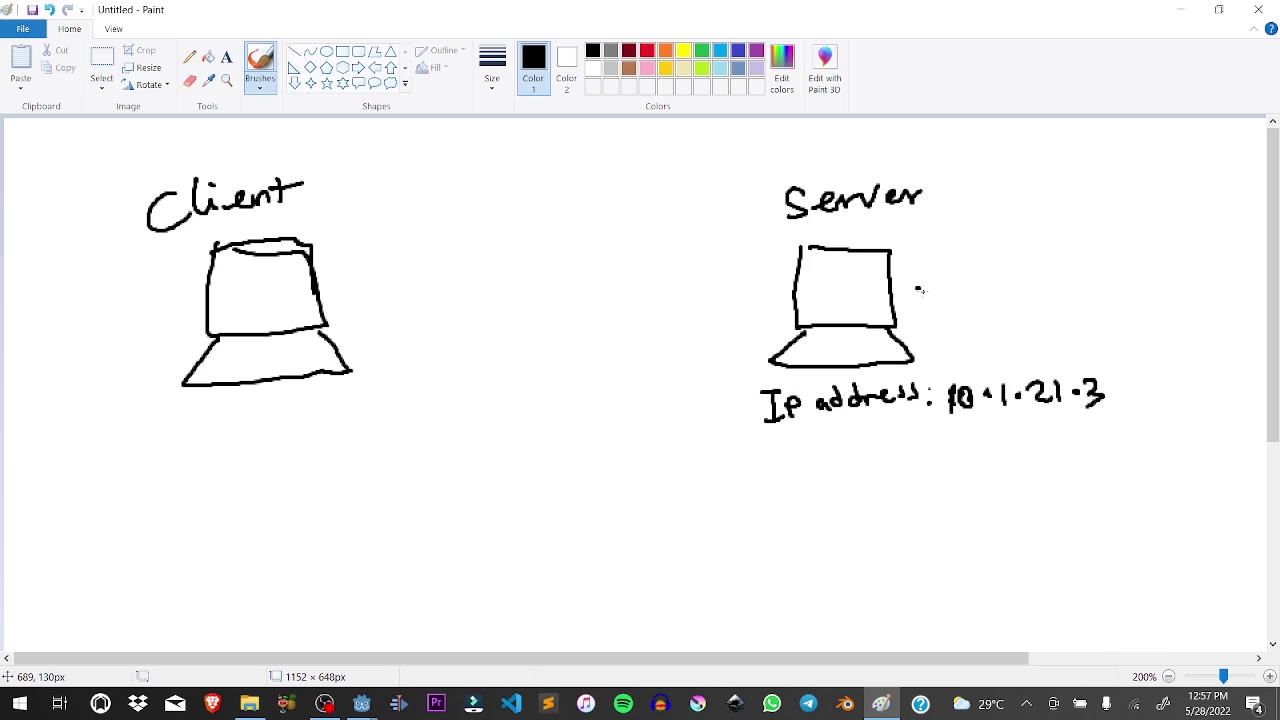
Step: In Paint, handwrite "Port: 4242" beside the server computer
{"action": "left_click_drag", "start_coordinate": [918, 287], "coordinate": [918, 325]}
{"action": "mouse_move", "coordinate": [917, 284]}
{"action": "left_mouse_down"}
{"action": "mouse_move", "coordinate": [940, 281]}
{"action": "mouse_move", "coordinate": [940, 302]}
{"action": "mouse_move", "coordinate": [975, 292]}
{"action": "left_mouse_up"}
{"action": "mouse_move", "coordinate": [984, 278]}
{"action": "left_mouse_down"}
{"action": "mouse_move", "coordinate": [988, 306]}
{"action": "mouse_move", "coordinate": [967, 285]}
{"action": "mouse_move", "coordinate": [932, 299]}
{"action": "left_mouse_up"}
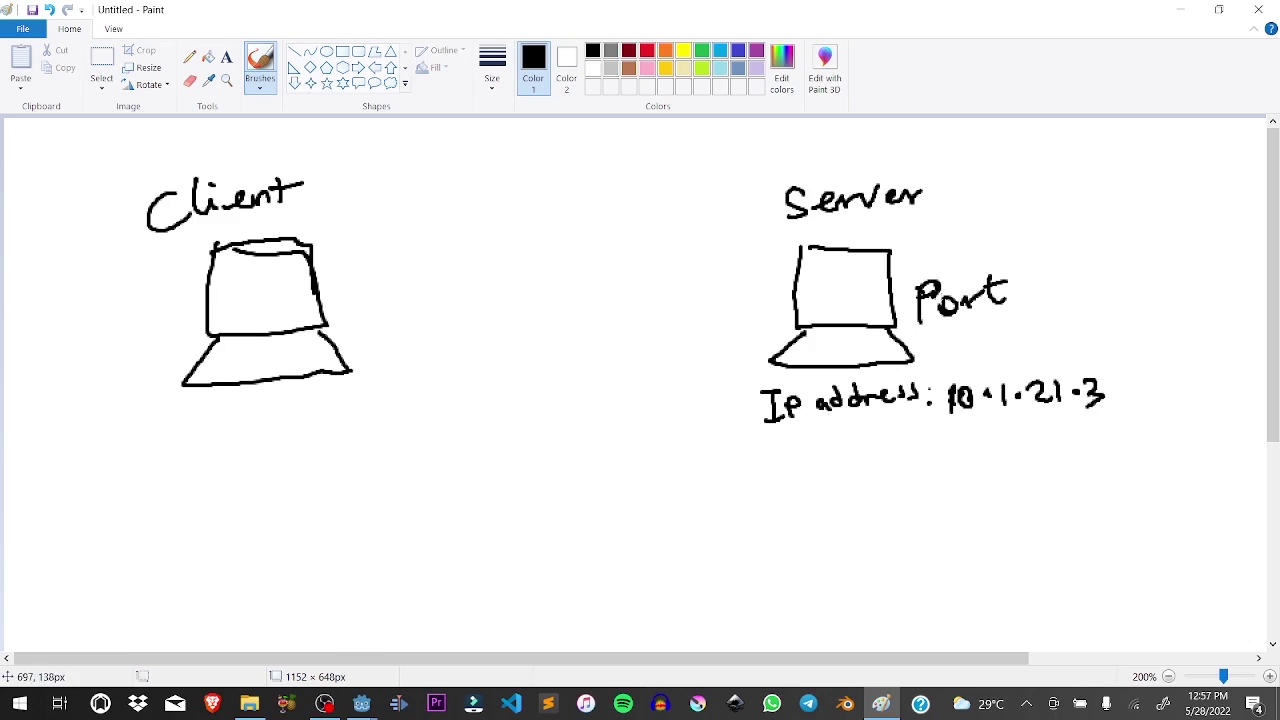
{"action": "left_click_drag", "start_coordinate": [1036, 302], "coordinate": [1031, 310]}
{"action": "mouse_move", "coordinate": [1068, 282]}
{"action": "left_mouse_down"}
{"action": "mouse_move", "coordinate": [1086, 308]}
{"action": "mouse_move", "coordinate": [1079, 328]}
{"action": "mouse_move", "coordinate": [1116, 280]}
{"action": "mouse_move", "coordinate": [1134, 320]}
{"action": "left_mouse_up"}
{"action": "left_click_drag", "start_coordinate": [1140, 272], "coordinate": [1152, 292]}
{"action": "left_click_drag", "start_coordinate": [1152, 270], "coordinate": [1156, 310]}
{"action": "mouse_move", "coordinate": [1164, 272]}
{"action": "left_mouse_down"}
{"action": "mouse_move", "coordinate": [1175, 308]}
{"action": "mouse_move", "coordinate": [1206, 298]}
{"action": "left_mouse_up"}
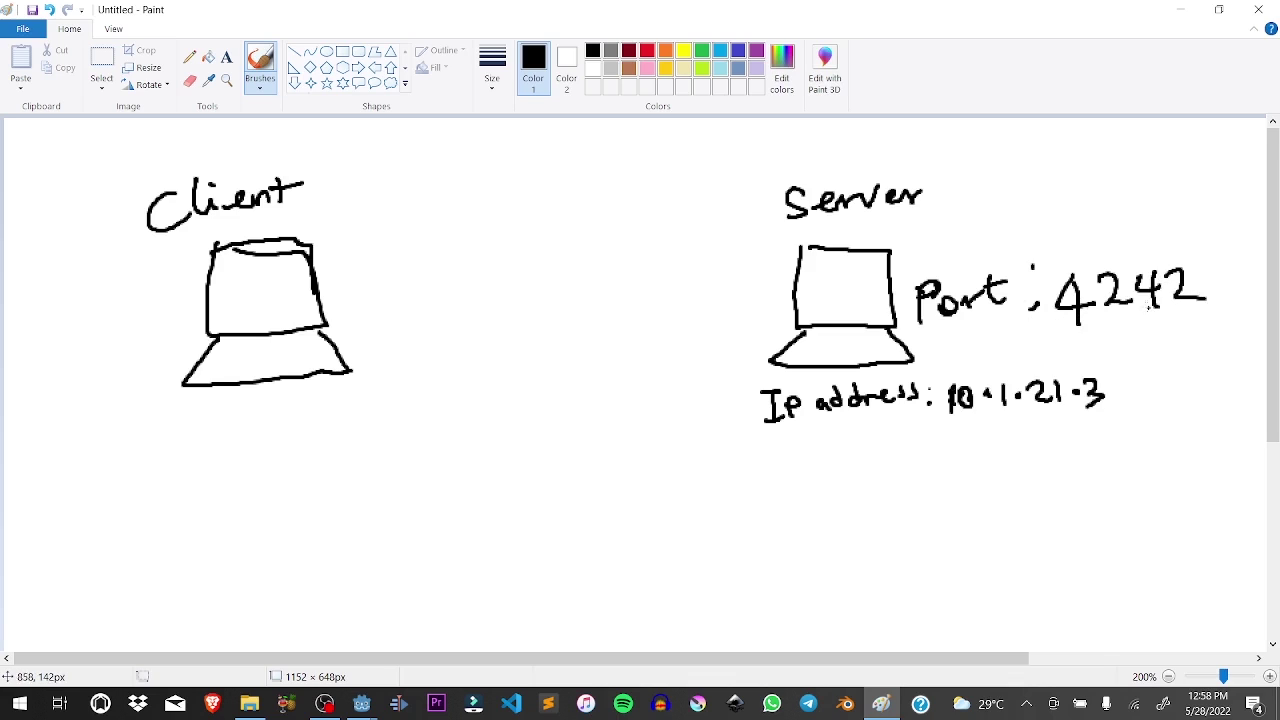
Step: Handwrite 13400 and another example port number above 4242
{"action": "left_click_drag", "start_coordinate": [1063, 230], "coordinate": [1064, 260]}
{"action": "mouse_move", "coordinate": [1078, 232]}
{"action": "left_mouse_down"}
{"action": "mouse_move", "coordinate": [1092, 244]}
{"action": "mouse_move", "coordinate": [1082, 258]}
{"action": "left_mouse_up"}
{"action": "left_click_drag", "start_coordinate": [1120, 233], "coordinate": [1130, 256]}
{"action": "left_click_drag", "start_coordinate": [1150, 228], "coordinate": [1172, 228]}
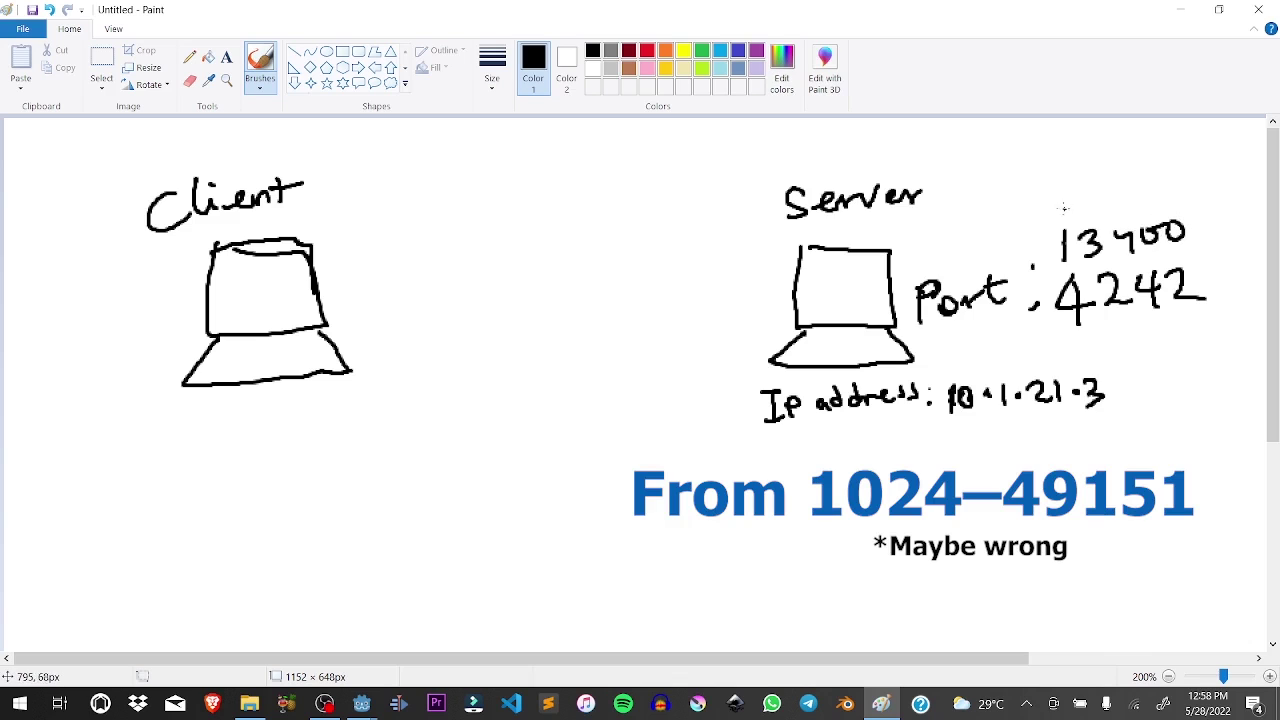
{"action": "mouse_move", "coordinate": [1068, 189]}
{"action": "left_mouse_down"}
{"action": "mouse_move", "coordinate": [1061, 205]}
{"action": "mouse_move", "coordinate": [1100, 195]}
{"action": "mouse_move", "coordinate": [1112, 212]}
{"action": "mouse_move", "coordinate": [1133, 210]}
{"action": "left_mouse_up"}
{"action": "mouse_move", "coordinate": [1150, 184]}
{"action": "left_mouse_down"}
{"action": "mouse_move", "coordinate": [1150, 200]}
{"action": "mouse_move", "coordinate": [1168, 180]}
{"action": "left_mouse_up"}
{"action": "left_click_drag", "start_coordinate": [1182, 177], "coordinate": [1174, 178]}
Step: Undo the example port numbers written above 4242
{"action": "key", "text": "ctrl+z"}
{"action": "key", "text": "ctrl+z"}
{"action": "key", "text": "ctrl+z"}
{"action": "key", "text": "ctrl+z"}
{"action": "key", "text": "ctrl+z"}
{"action": "key", "text": "ctrl+z"}
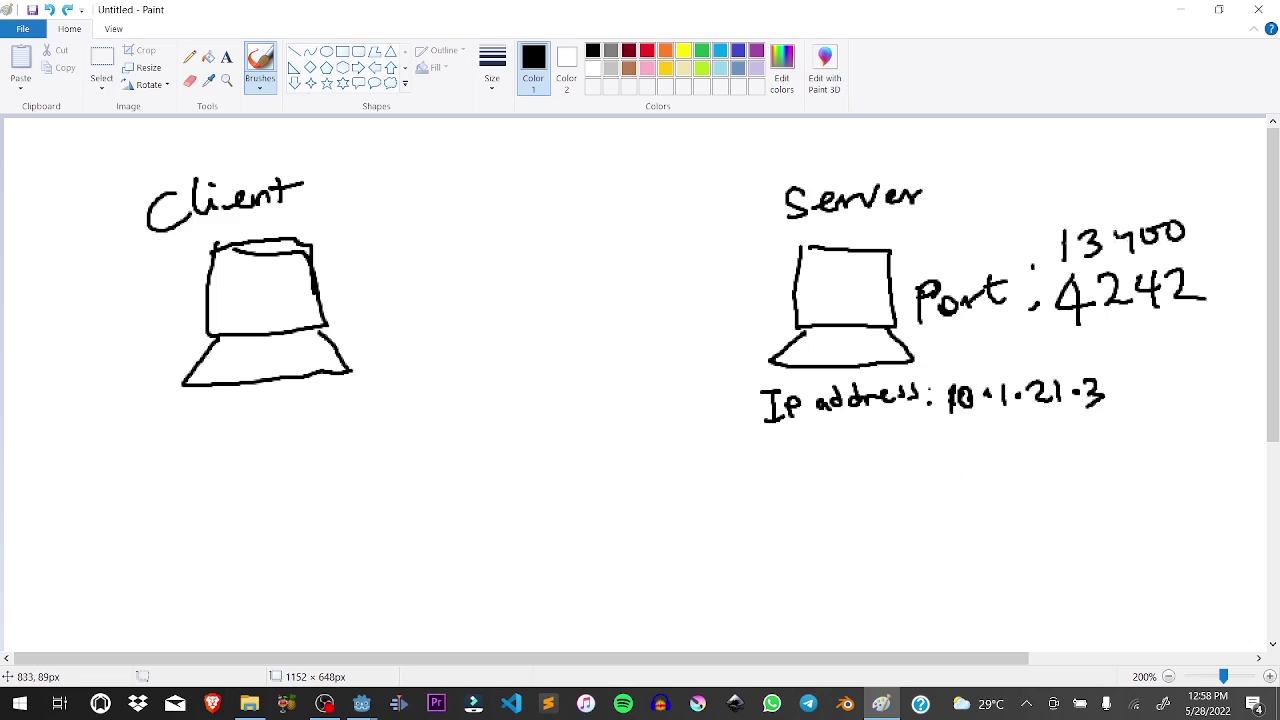
{"action": "key", "text": "ctrl+z"}
{"action": "key", "text": "ctrl+z"}
{"action": "key", "text": "ctrl+z"}
{"action": "key", "text": "ctrl+z"}
{"action": "key", "text": "ctrl+z"}
{"action": "key", "text": "ctrl+z"}
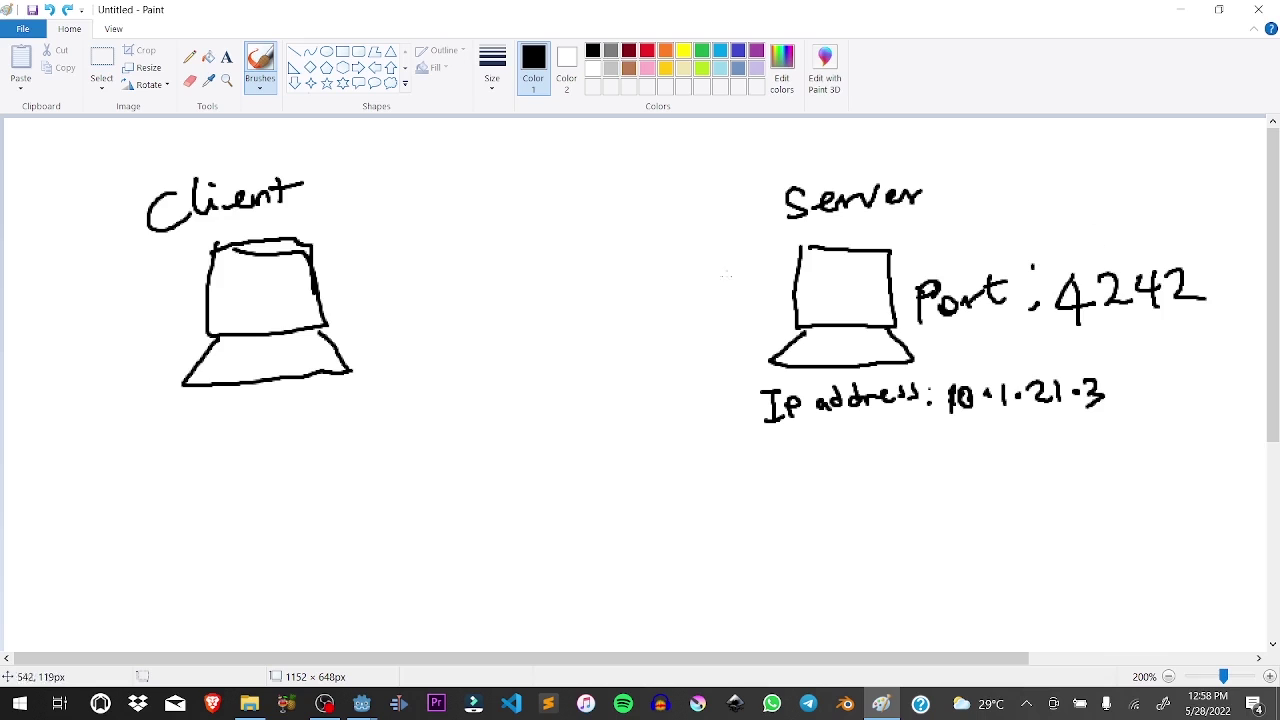
Step: Draw an arrow from the client towards the server labelled "RPC", and underline the server's IP address
{"action": "mouse_move", "coordinate": [397, 309]}
{"action": "left_mouse_down"}
{"action": "mouse_move", "coordinate": [647, 273]}
{"action": "mouse_move", "coordinate": [669, 294]}
{"action": "mouse_move", "coordinate": [637, 305]}
{"action": "left_mouse_up"}
{"action": "left_click_drag", "start_coordinate": [1058, 422], "coordinate": [969, 426]}
{"action": "mouse_move", "coordinate": [402, 236]}
{"action": "left_mouse_down"}
{"action": "mouse_move", "coordinate": [404, 284]}
{"action": "mouse_move", "coordinate": [460, 280]}
{"action": "left_mouse_up"}
{"action": "mouse_move", "coordinate": [472, 224]}
{"action": "left_mouse_down"}
{"action": "mouse_move", "coordinate": [474, 286]}
{"action": "mouse_move", "coordinate": [472, 258]}
{"action": "left_mouse_up"}
{"action": "left_click_drag", "start_coordinate": [532, 224], "coordinate": [540, 255]}
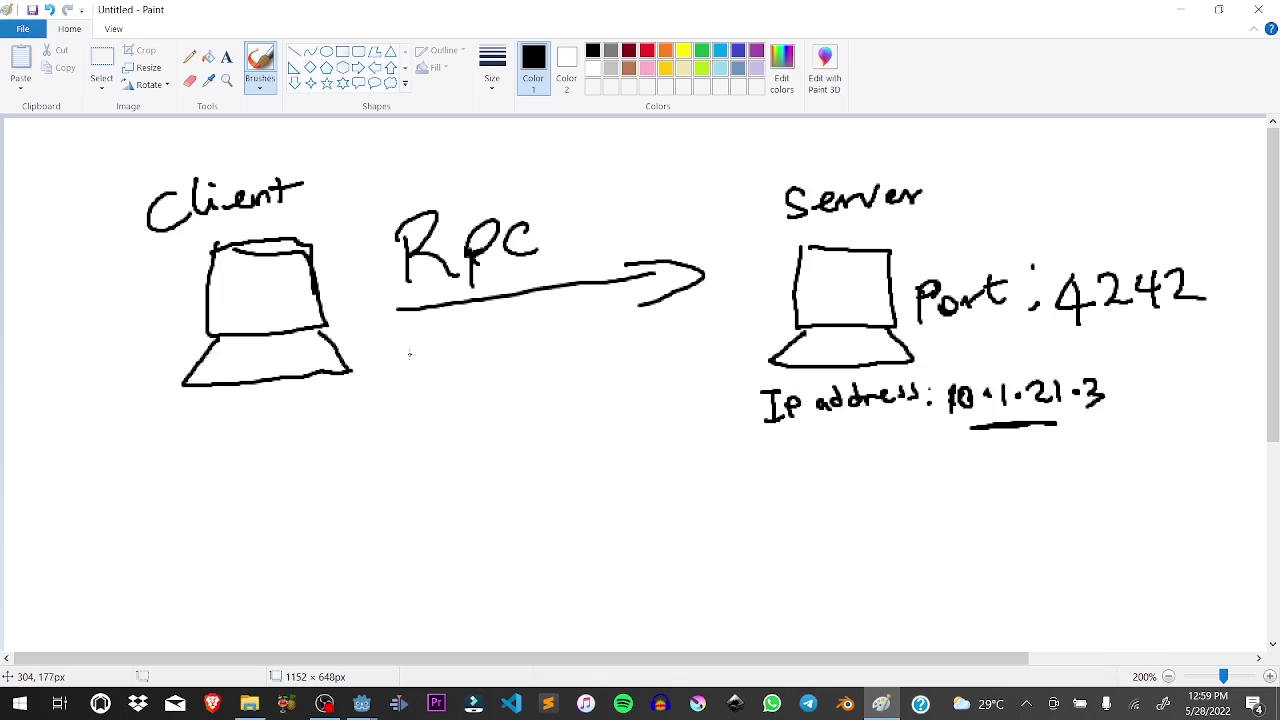
Step: Handwrite "Rpc_id(" below the arrow and circle its "_id" part
{"action": "mouse_move", "coordinate": [409, 357]}
{"action": "left_mouse_down"}
{"action": "mouse_move", "coordinate": [413, 412]}
{"action": "mouse_move", "coordinate": [447, 397]}
{"action": "mouse_move", "coordinate": [452, 378]}
{"action": "mouse_move", "coordinate": [492, 382]}
{"action": "mouse_move", "coordinate": [521, 362]}
{"action": "left_mouse_up"}
{"action": "mouse_move", "coordinate": [526, 338]}
{"action": "left_mouse_down"}
{"action": "mouse_move", "coordinate": [522, 364]}
{"action": "mouse_move", "coordinate": [520, 332]}
{"action": "left_mouse_up"}
{"action": "left_click_drag", "start_coordinate": [558, 321], "coordinate": [562, 354]}
{"action": "left_click_drag", "start_coordinate": [588, 306], "coordinate": [619, 363]}
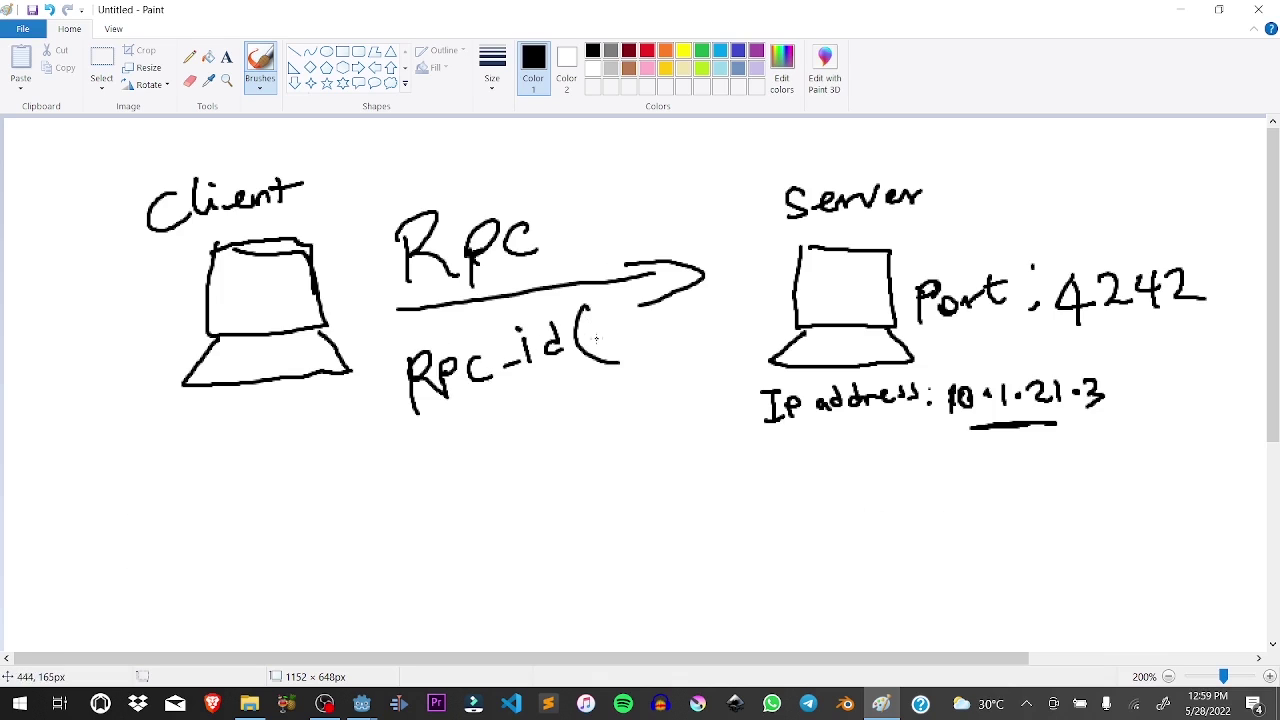
{"action": "left_click_drag", "start_coordinate": [562, 307], "coordinate": [553, 310]}
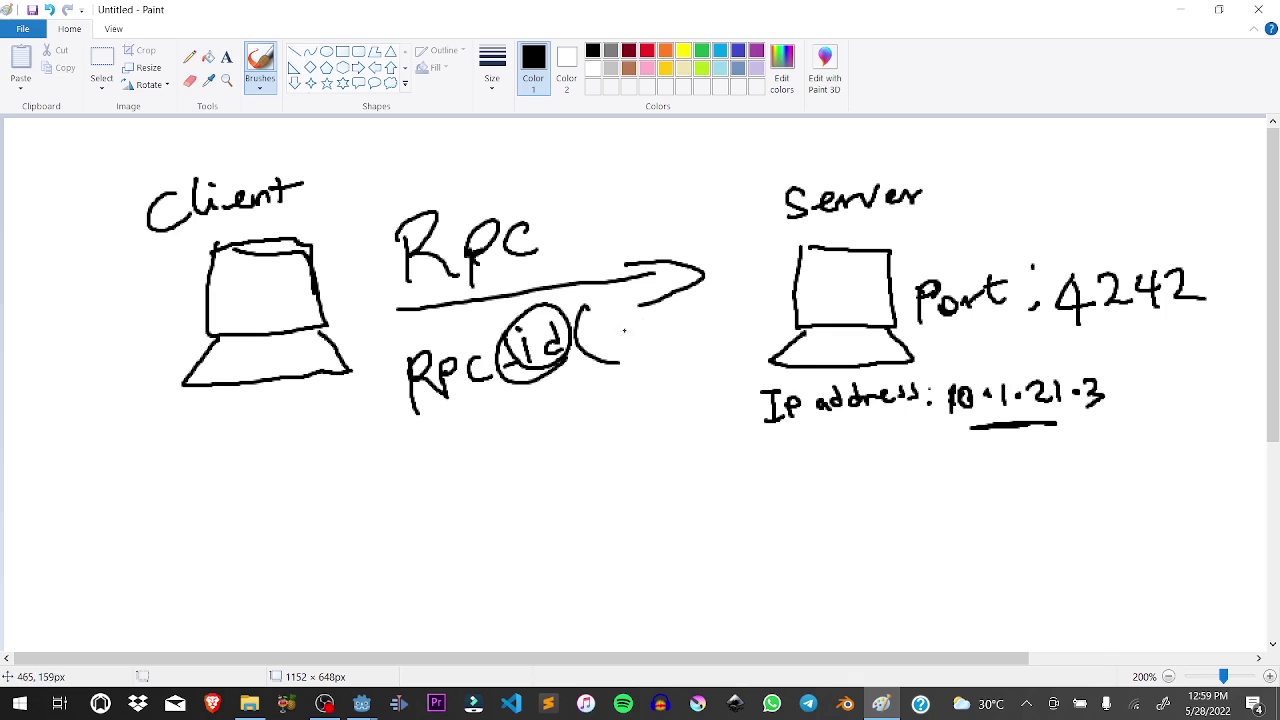
{"action": "left_click_drag", "start_coordinate": [616, 314], "coordinate": [614, 350]}
Step: Undo the "Rpc_id(" note and its circle below the arrow
{"action": "key", "text": "ctrl+z"}
{"action": "key", "text": "ctrl+z"}
{"action": "key", "text": "ctrl+z"}
{"action": "key", "text": "ctrl+z"}
{"action": "key", "text": "ctrl+z"}
{"action": "key", "text": "ctrl+z"}
{"action": "key", "text": "ctrl+z"}
{"action": "key", "text": "ctrl+z"}
Step: Draw a second client computer below the first one, with an arrow pointing from it towards the server
{"action": "left_click_drag", "start_coordinate": [460, 500], "coordinate": [636, 404]}
{"action": "left_click_drag", "start_coordinate": [594, 385], "coordinate": [612, 446]}
{"action": "mouse_move", "coordinate": [371, 468]}
{"action": "left_mouse_down"}
{"action": "mouse_move", "coordinate": [334, 548]}
{"action": "mouse_move", "coordinate": [436, 516]}
{"action": "mouse_move", "coordinate": [400, 562]}
{"action": "mouse_move", "coordinate": [378, 512]}
{"action": "left_mouse_up"}
{"action": "mouse_move", "coordinate": [342, 458]}
{"action": "left_mouse_down"}
{"action": "mouse_move", "coordinate": [364, 450]}
{"action": "mouse_move", "coordinate": [360, 524]}
{"action": "left_mouse_up"}
{"action": "left_click_drag", "start_coordinate": [388, 436], "coordinate": [452, 512]}
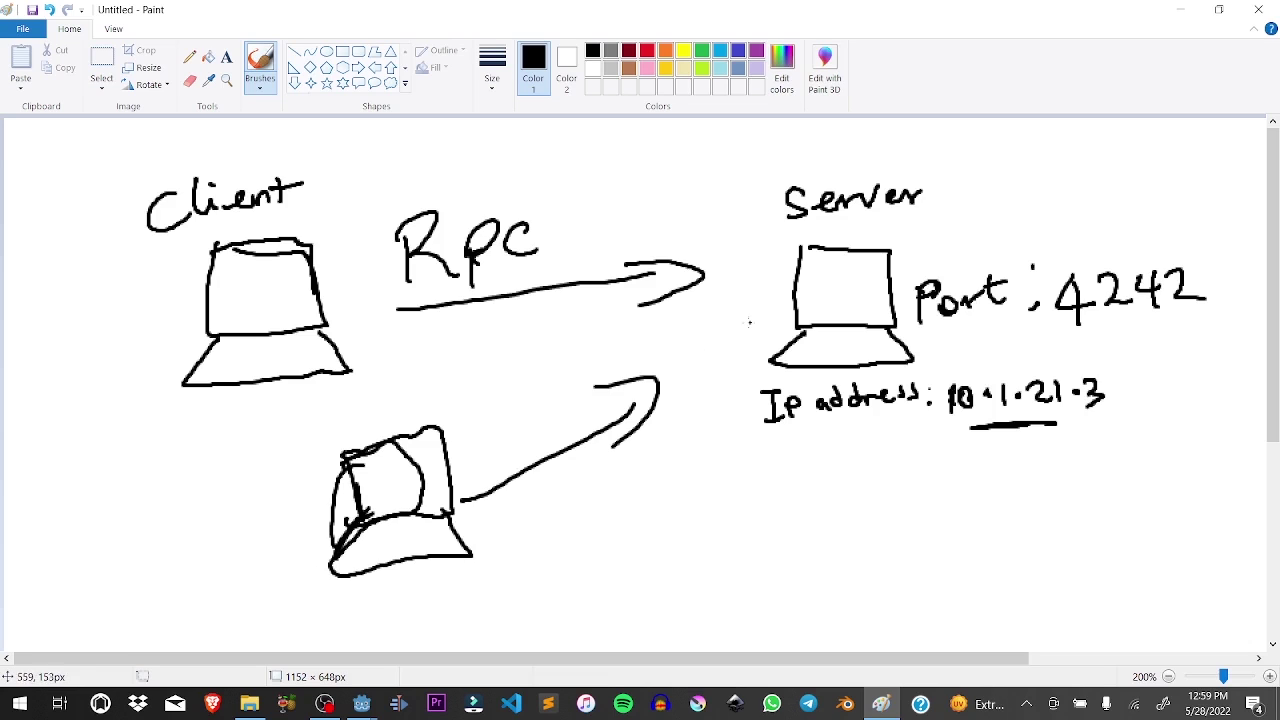
Step: Handwrite "ID" underneath each of the two client computers
{"action": "left_click_drag", "start_coordinate": [370, 580], "coordinate": [368, 618]}
{"action": "left_click_drag", "start_coordinate": [356, 580], "coordinate": [380, 576]}
{"action": "left_click_drag", "start_coordinate": [354, 622], "coordinate": [390, 618]}
{"action": "mouse_move", "coordinate": [392, 584]}
{"action": "left_mouse_down"}
{"action": "mouse_move", "coordinate": [392, 612]}
{"action": "mouse_move", "coordinate": [410, 600]}
{"action": "mouse_move", "coordinate": [386, 620]}
{"action": "left_mouse_up"}
{"action": "mouse_move", "coordinate": [238, 398]}
{"action": "left_mouse_down"}
{"action": "mouse_move", "coordinate": [240, 432]}
{"action": "mouse_move", "coordinate": [222, 403]}
{"action": "mouse_move", "coordinate": [236, 398]}
{"action": "left_mouse_up"}
{"action": "mouse_move", "coordinate": [226, 400]}
{"action": "left_mouse_down"}
{"action": "mouse_move", "coordinate": [226, 436]}
{"action": "mouse_move", "coordinate": [242, 432]}
{"action": "left_mouse_up"}
Step: Handwrite "ID = 1" below the server's IP address
{"action": "left_click_drag", "start_coordinate": [776, 440], "coordinate": [802, 438]}
{"action": "mouse_move", "coordinate": [788, 438]}
{"action": "left_mouse_down"}
{"action": "mouse_move", "coordinate": [788, 480]}
{"action": "mouse_move", "coordinate": [802, 477]}
{"action": "left_mouse_up"}
{"action": "mouse_move", "coordinate": [806, 448]}
{"action": "left_mouse_down"}
{"action": "mouse_move", "coordinate": [806, 480]}
{"action": "mouse_move", "coordinate": [860, 442]}
{"action": "left_mouse_up"}
{"action": "mouse_move", "coordinate": [840, 458]}
{"action": "left_mouse_down"}
{"action": "mouse_move", "coordinate": [878, 437]}
{"action": "mouse_move", "coordinate": [884, 470]}
{"action": "left_mouse_up"}
{"action": "mouse_move", "coordinate": [870, 472]}
{"action": "left_mouse_down"}
{"action": "mouse_move", "coordinate": [896, 468]}
{"action": "mouse_move", "coordinate": [876, 477]}
{"action": "left_mouse_up"}
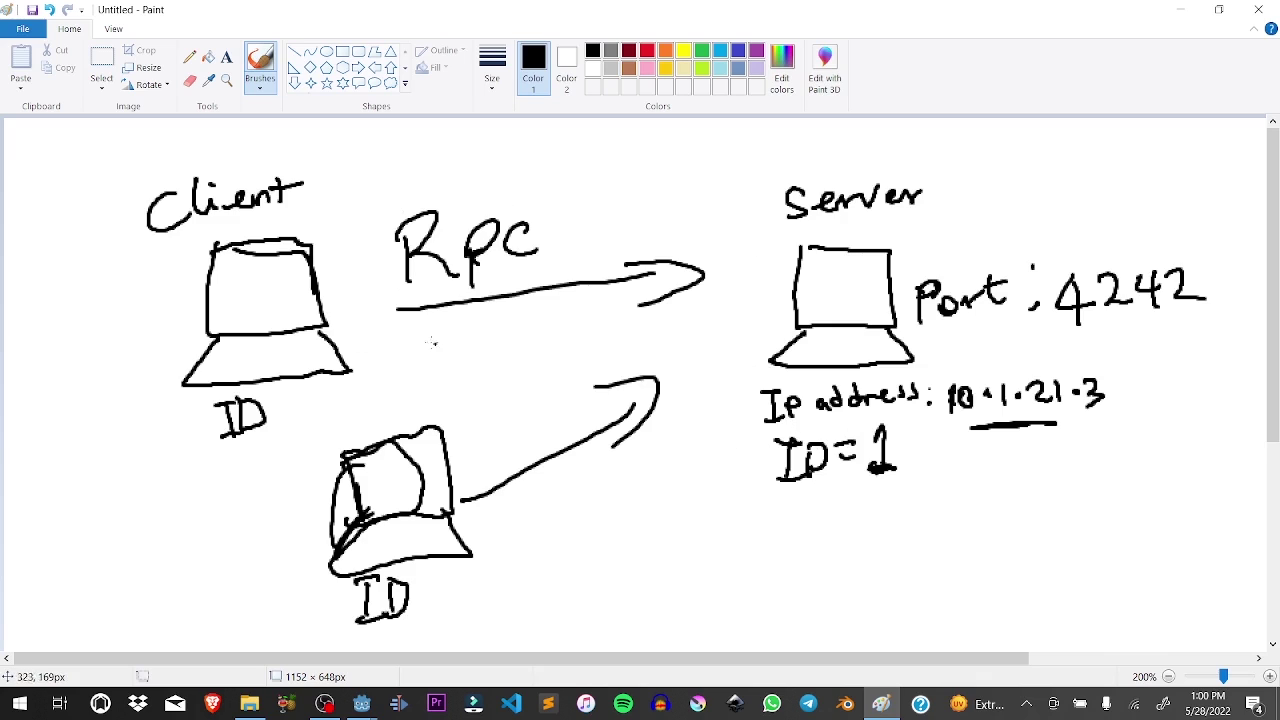
{"action": "key", "text": "ctrl+z"}
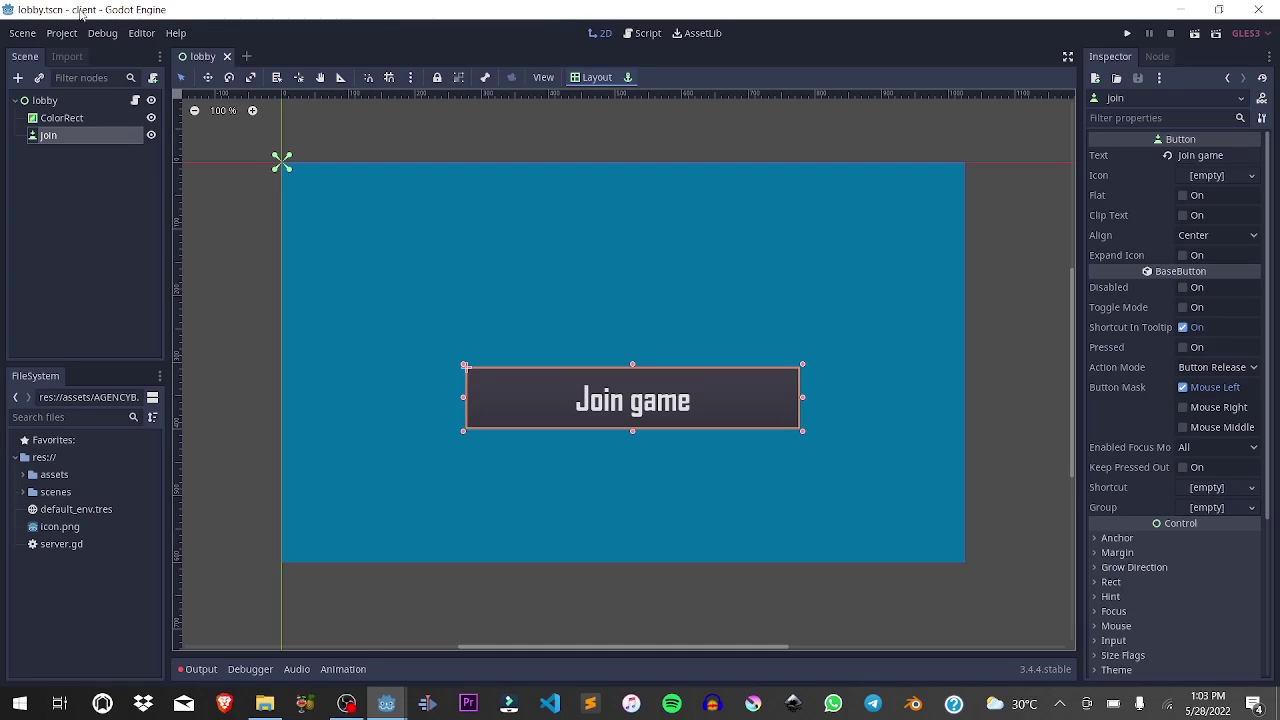
Step: Examine the empty server project, then the client project's ColorRect and join nodes and its server.gd file
{"action": "key", "text": "alt+Tab"}
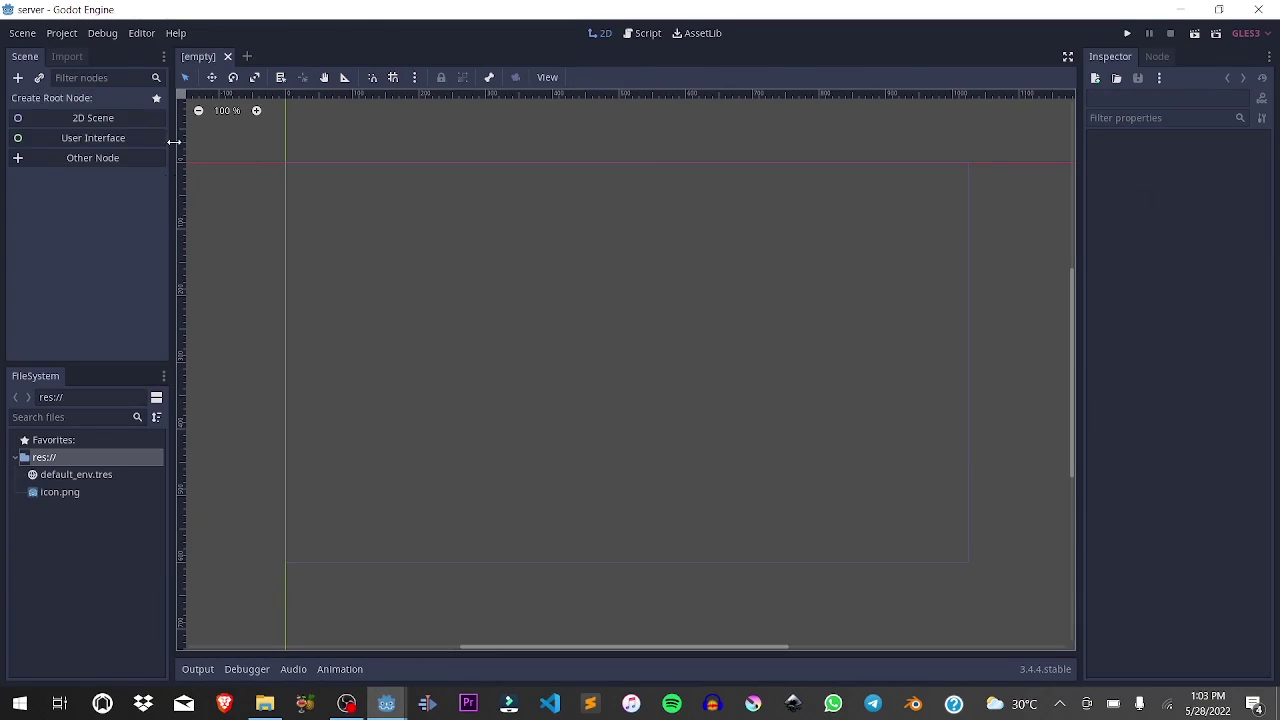
{"action": "key", "text": "alt+Tab"}
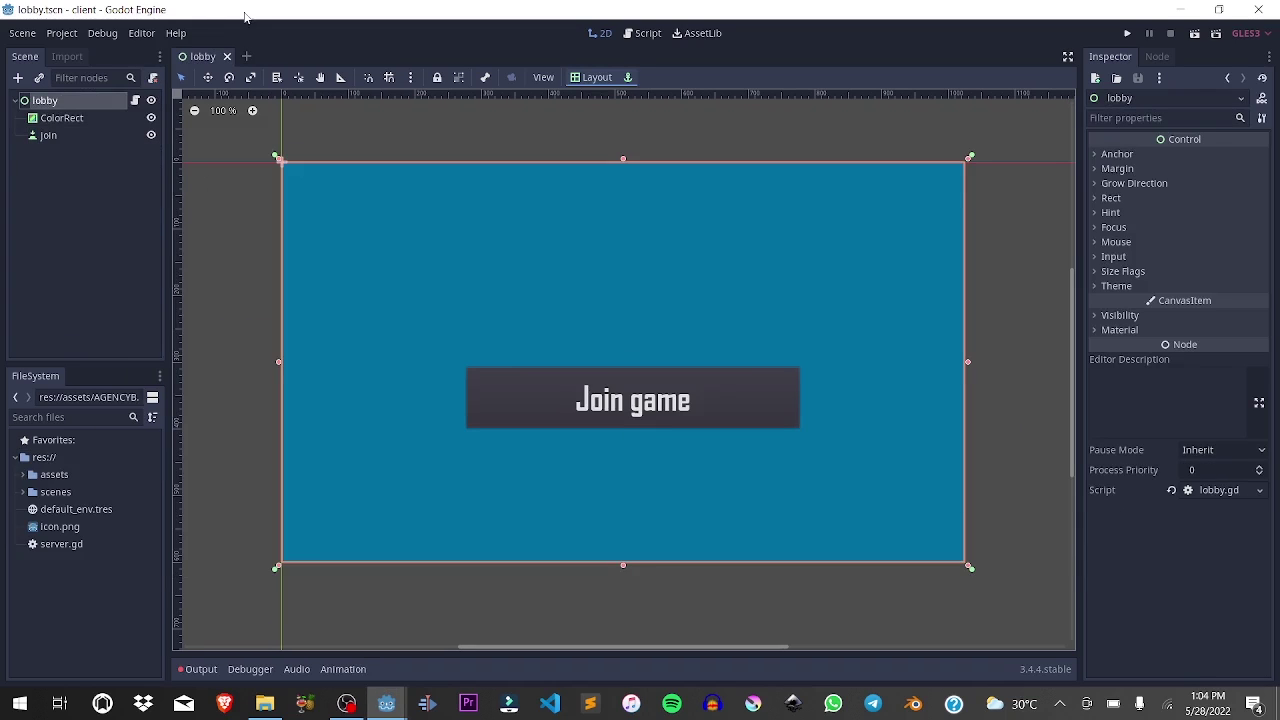
{"action": "left_click", "coordinate": [55, 118]}
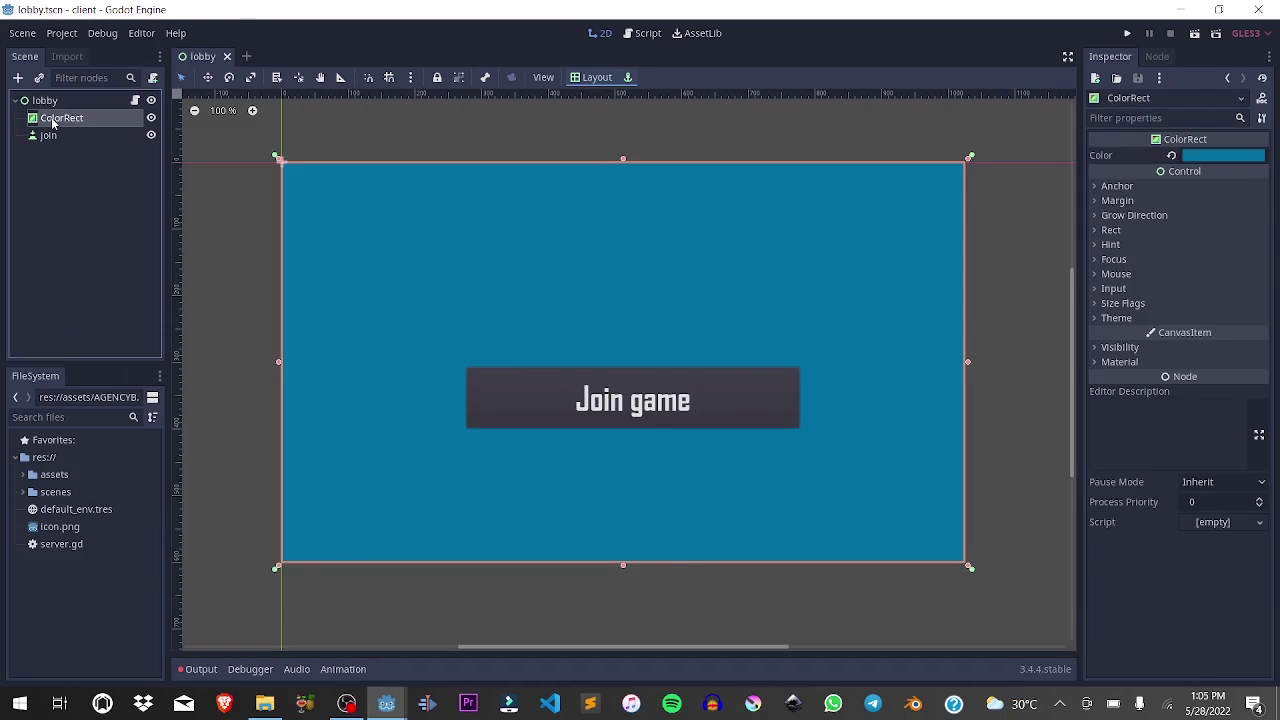
{"action": "left_click", "coordinate": [52, 135]}
{"action": "left_click", "coordinate": [370, 134]}
{"action": "left_click", "coordinate": [67, 546]}
{"action": "right_click", "coordinate": [63, 546]}
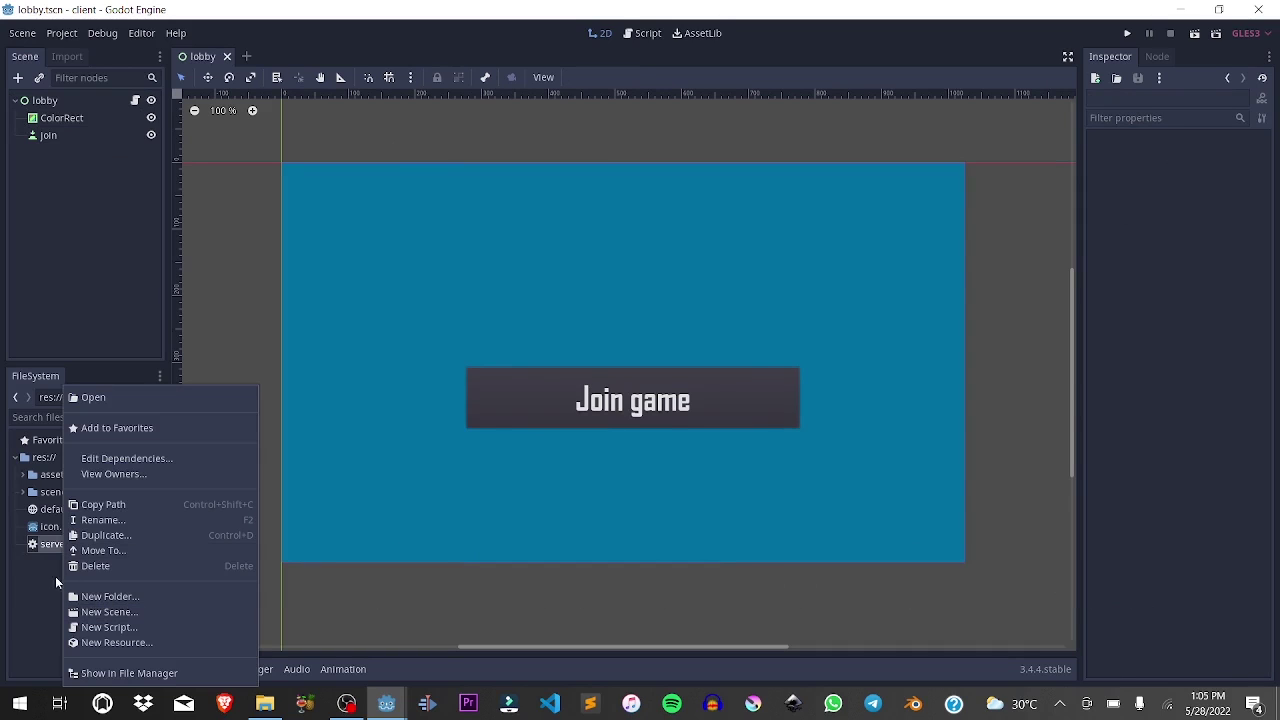
{"action": "left_click", "coordinate": [36, 574]}
{"action": "left_click", "coordinate": [62, 38]}
{"action": "left_click", "coordinate": [74, 48]}
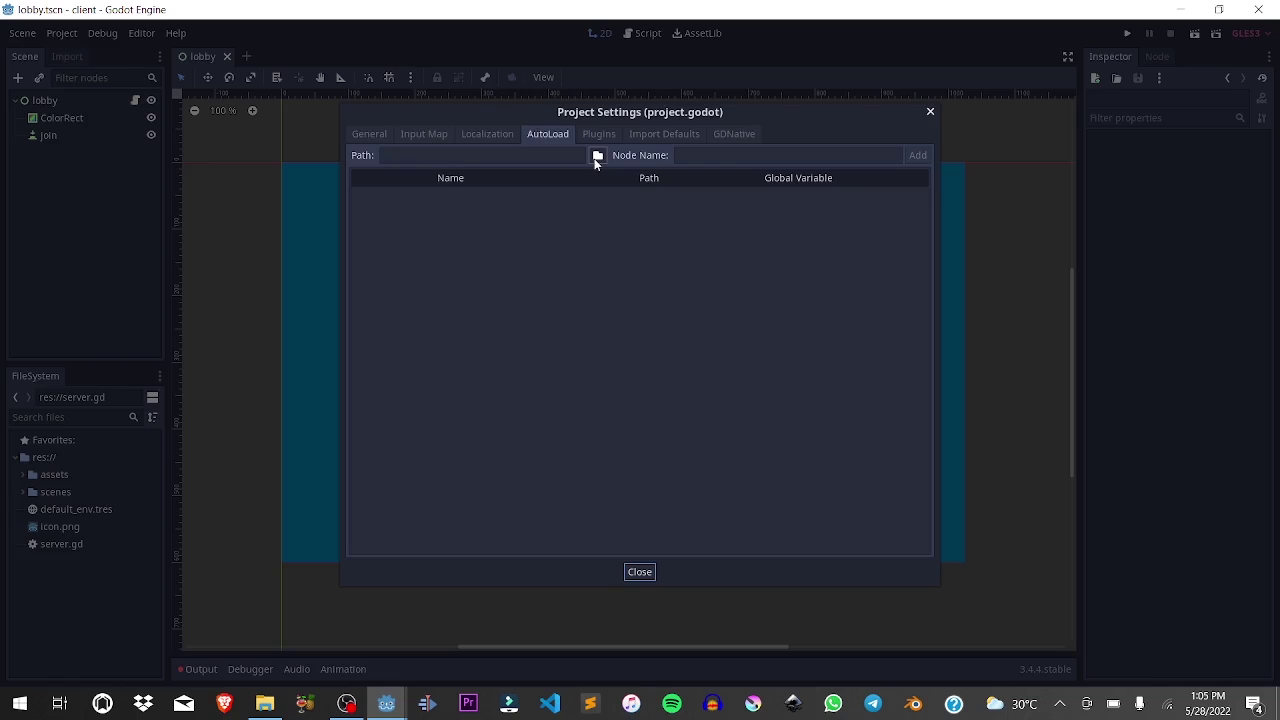
{"action": "left_click", "coordinate": [44, 34]}
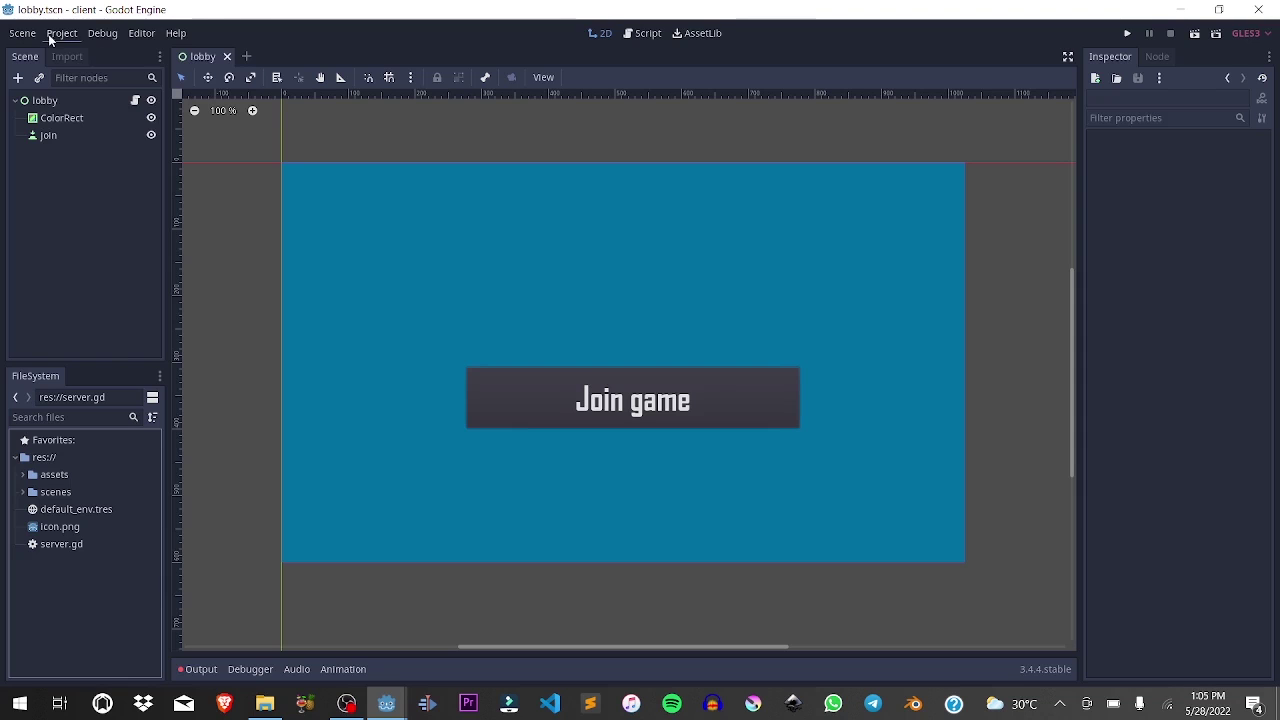
Step: Register res://server.gd as an AutoLoad in the client's project settings with the node name Server
{"action": "left_click", "coordinate": [52, 37]}
{"action": "left_click", "coordinate": [64, 54]}
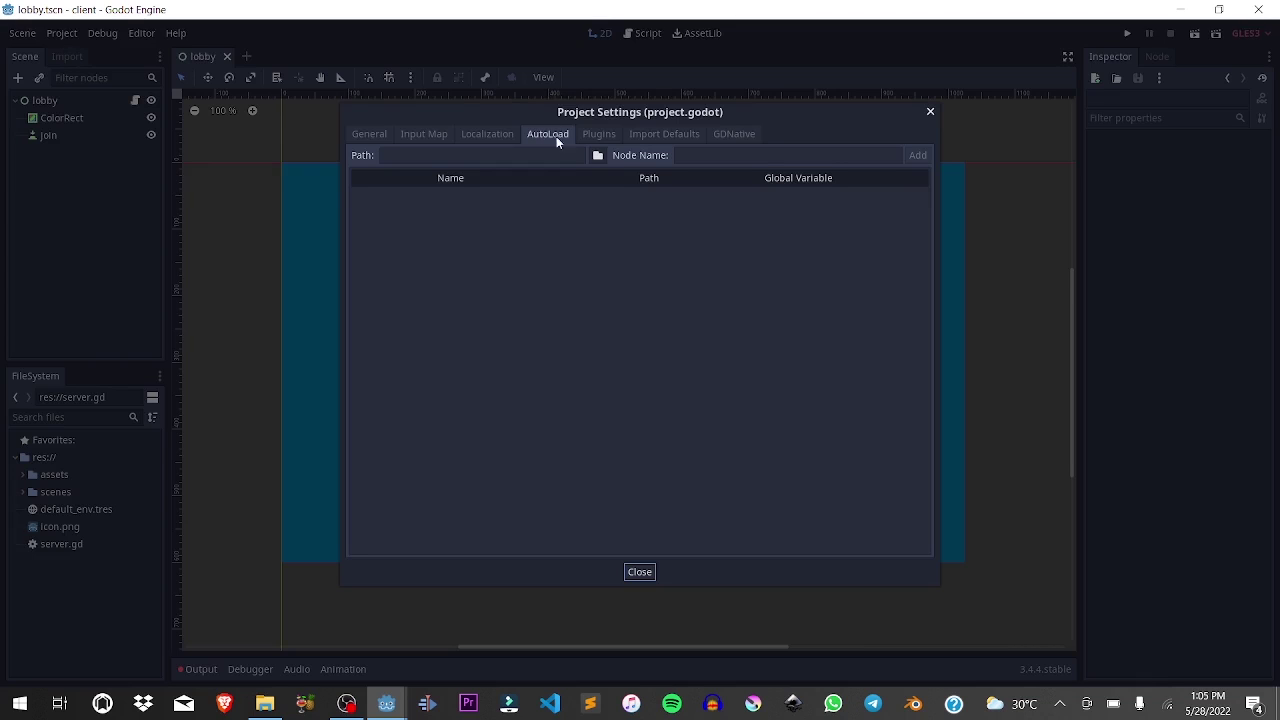
{"action": "left_click", "coordinate": [597, 157]}
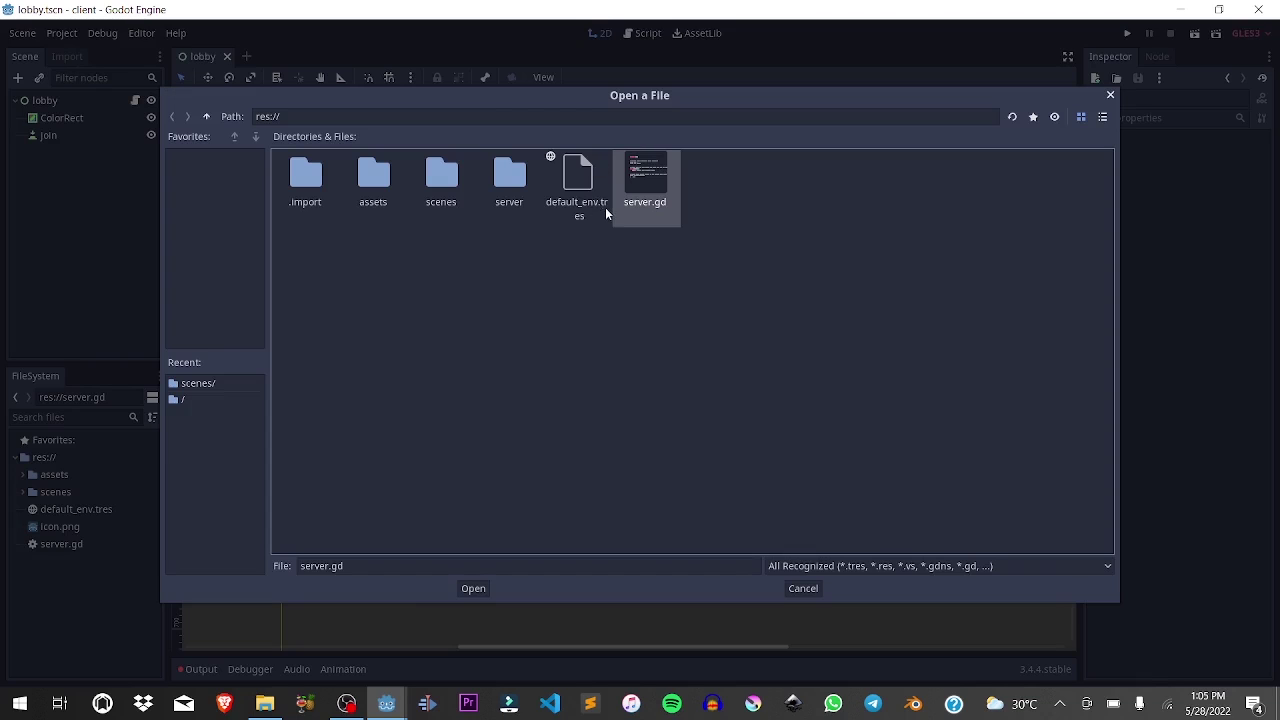
{"action": "double_click", "coordinate": [633, 190]}
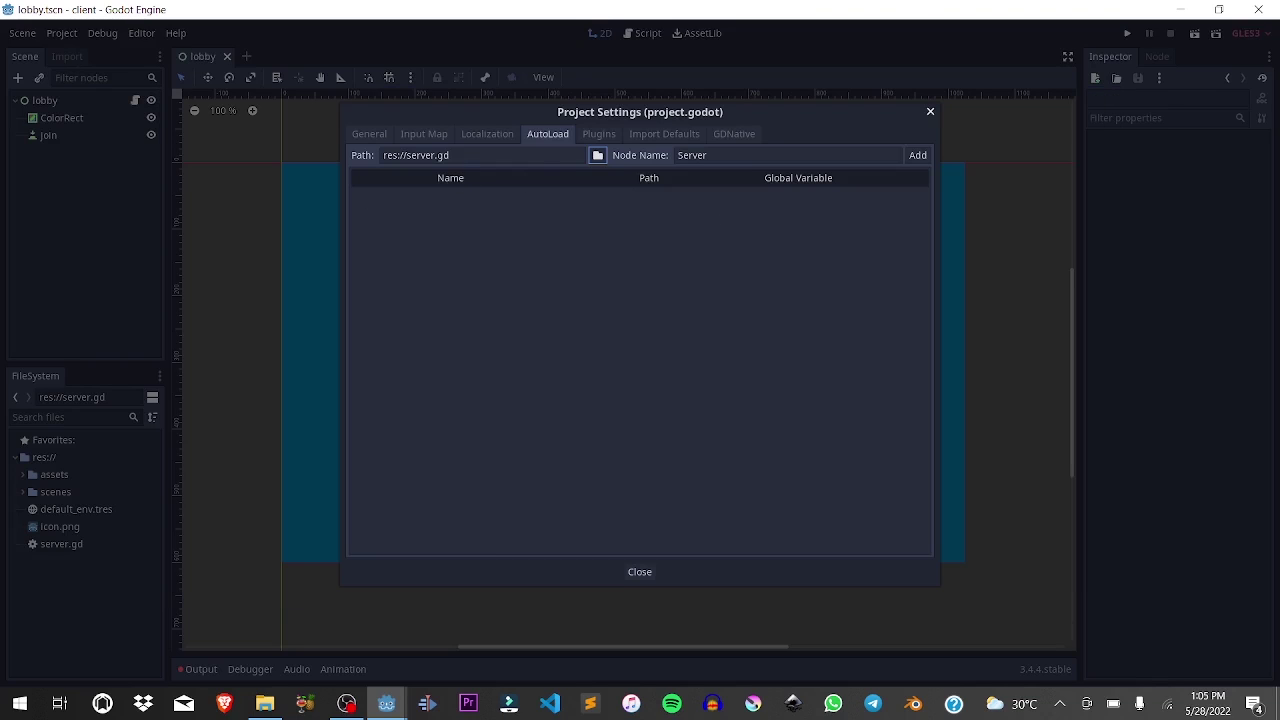
{"action": "double_click", "coordinate": [692, 155]}
{"action": "left_click", "coordinate": [766, 157]}
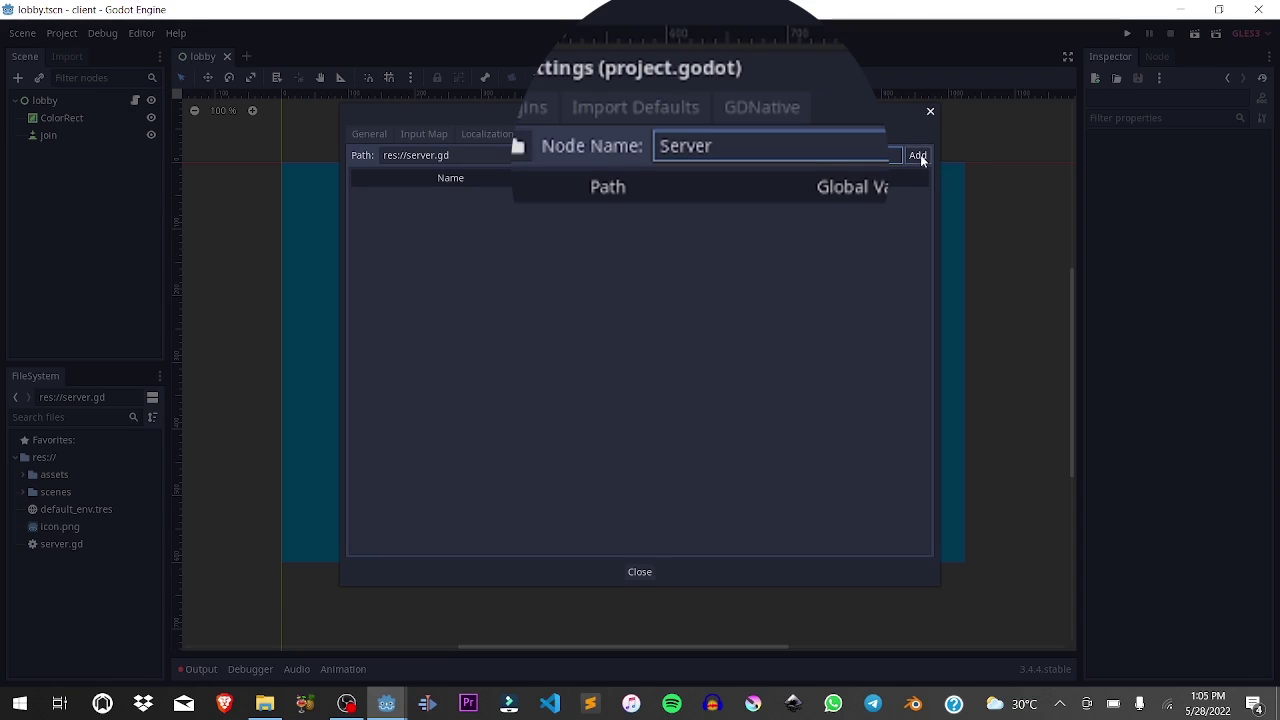
{"action": "left_click", "coordinate": [661, 146]}
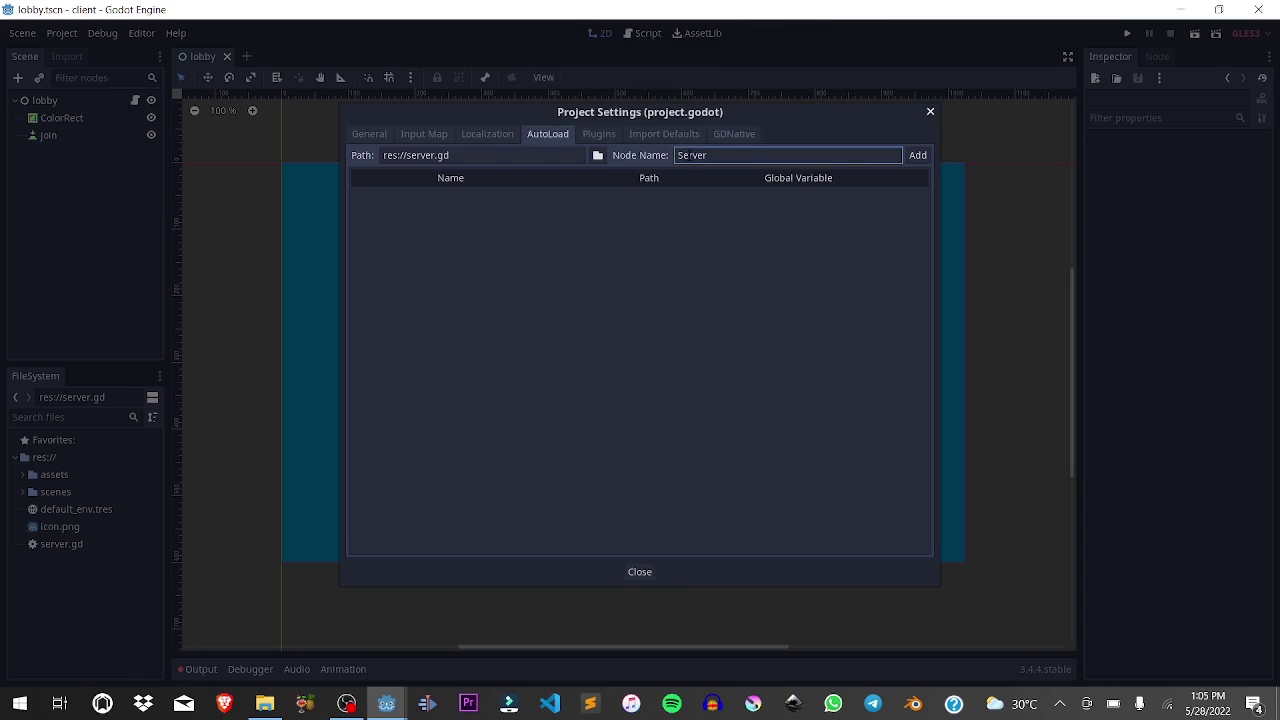
{"action": "left_click", "coordinate": [913, 160]}
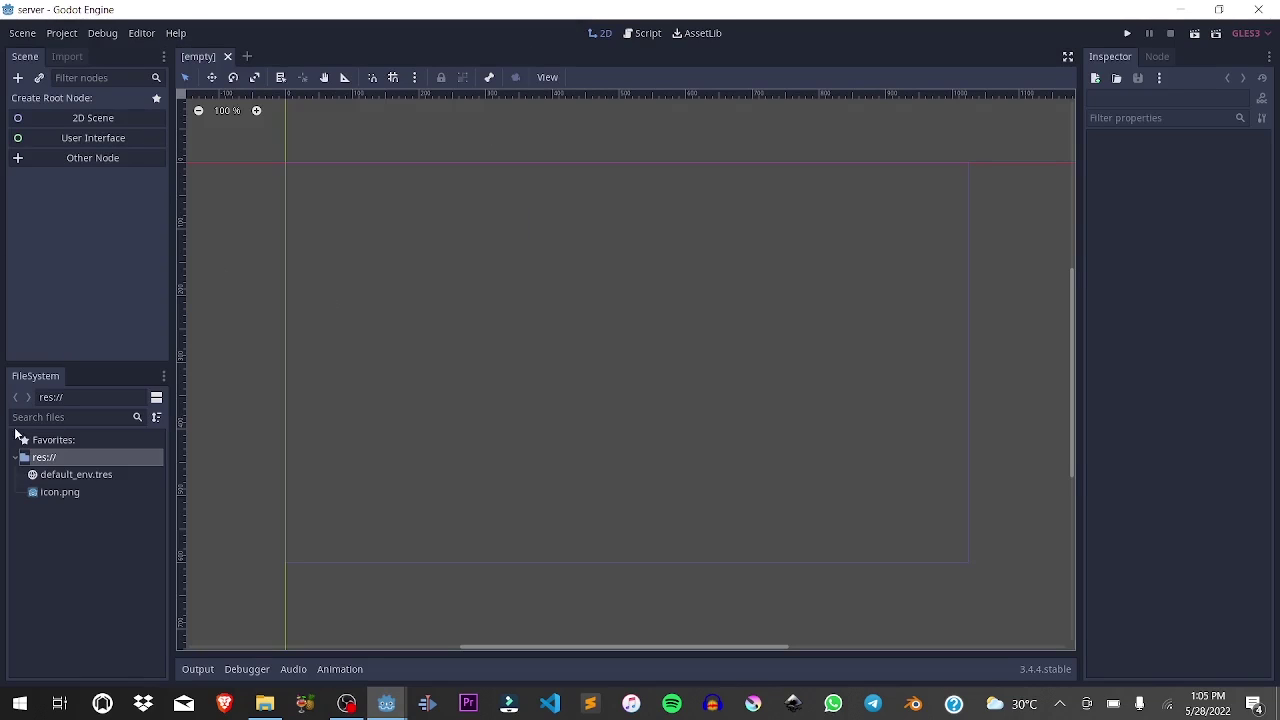
Step: In the server project, create a root Node named Server and save the scene as Server.tscn
{"action": "left_click", "coordinate": [34, 157]}
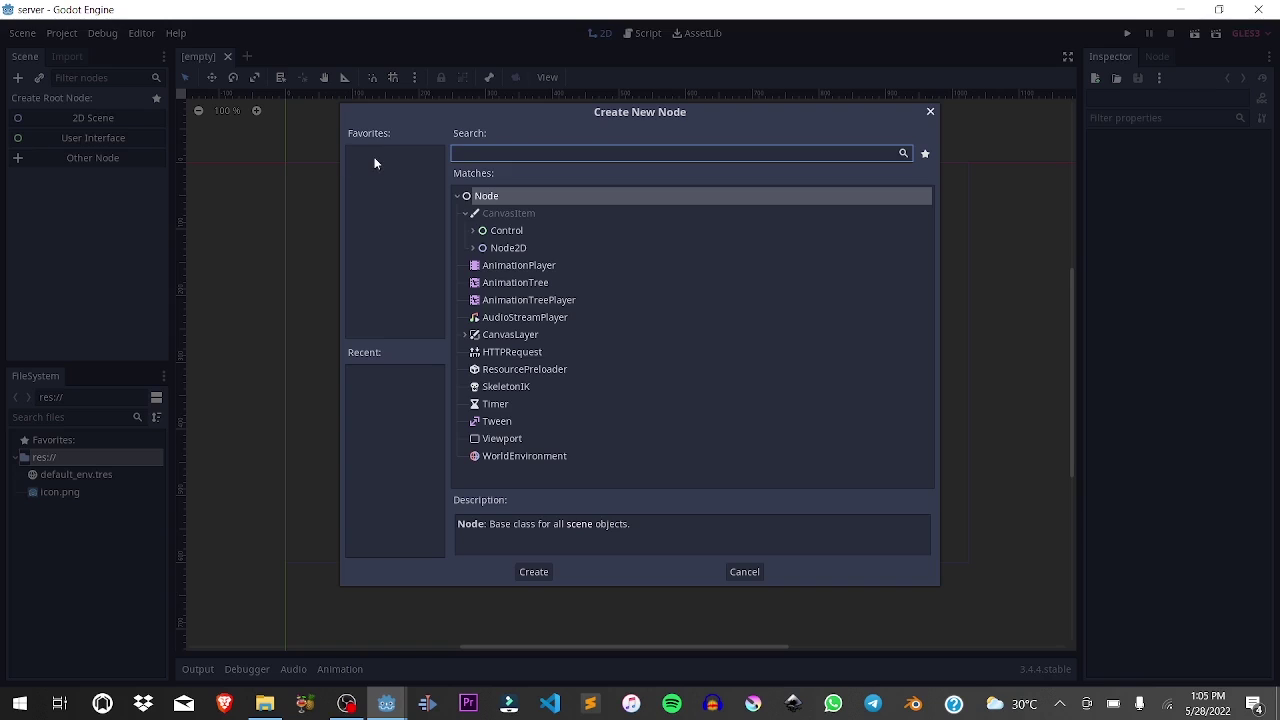
{"action": "key", "text": "Return"}
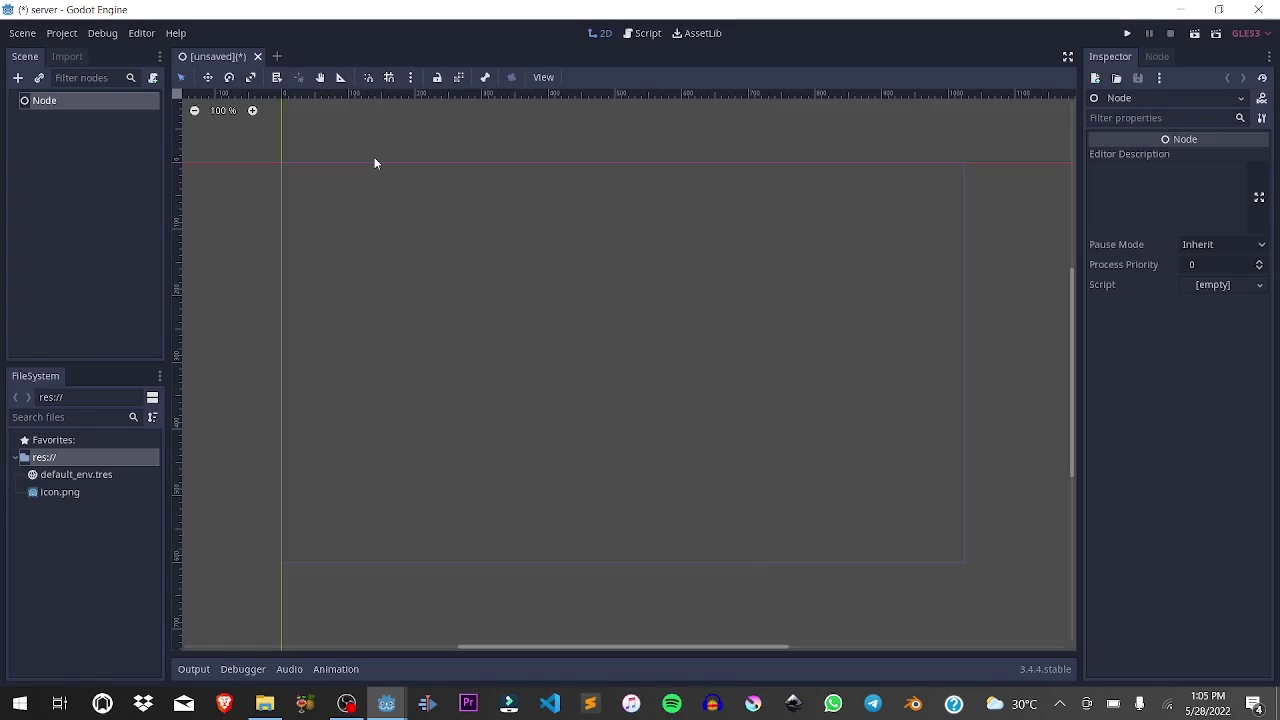
{"action": "double_click", "coordinate": [100, 100]}
{"action": "type", "text": "Server"}
{"action": "key", "text": "Return"}
{"action": "double_click", "coordinate": [42, 102]}
{"action": "key", "text": "Home"}
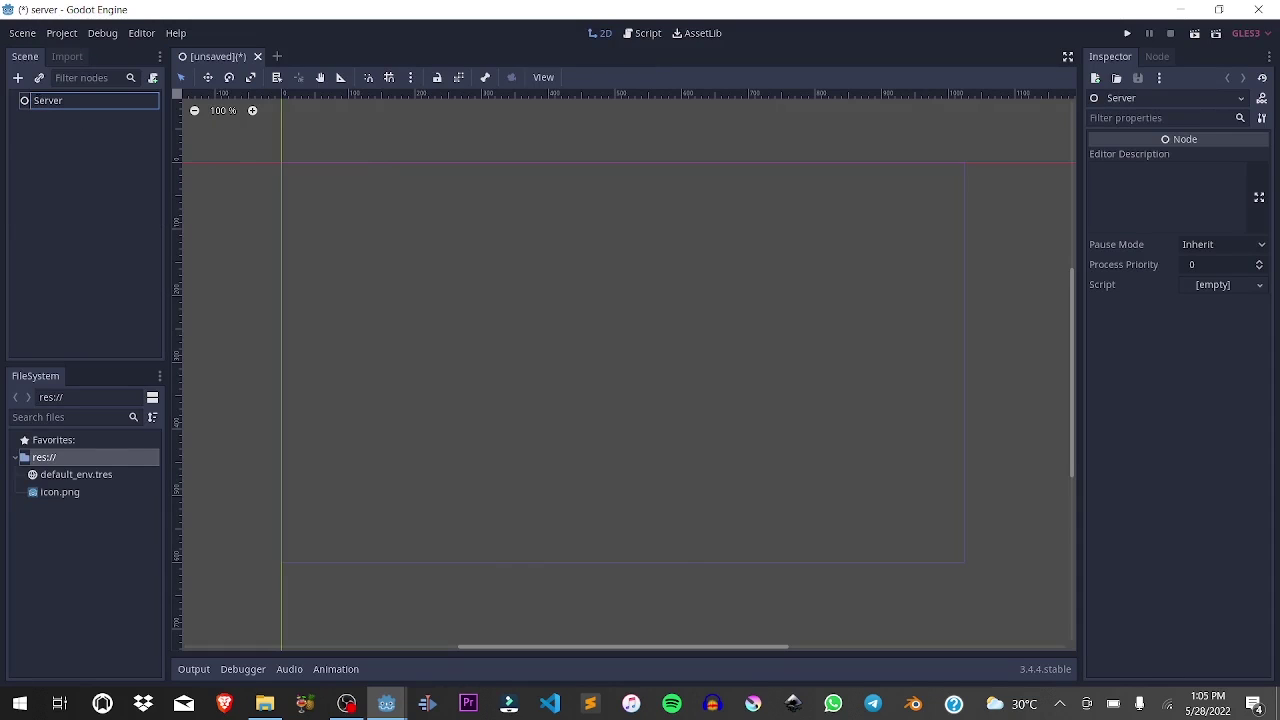
{"action": "key", "text": "Right"}
{"action": "key", "text": "Return"}
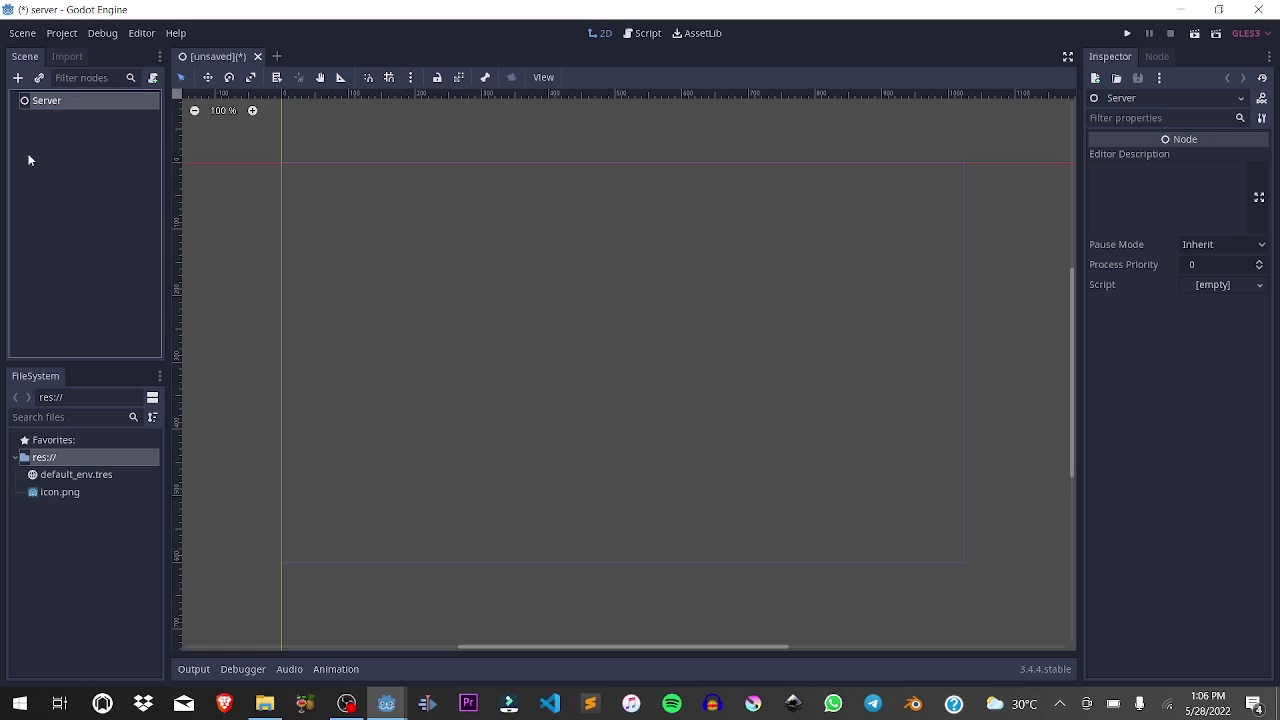
{"action": "key", "text": "ctrl+s"}
{"action": "key", "text": "Return"}
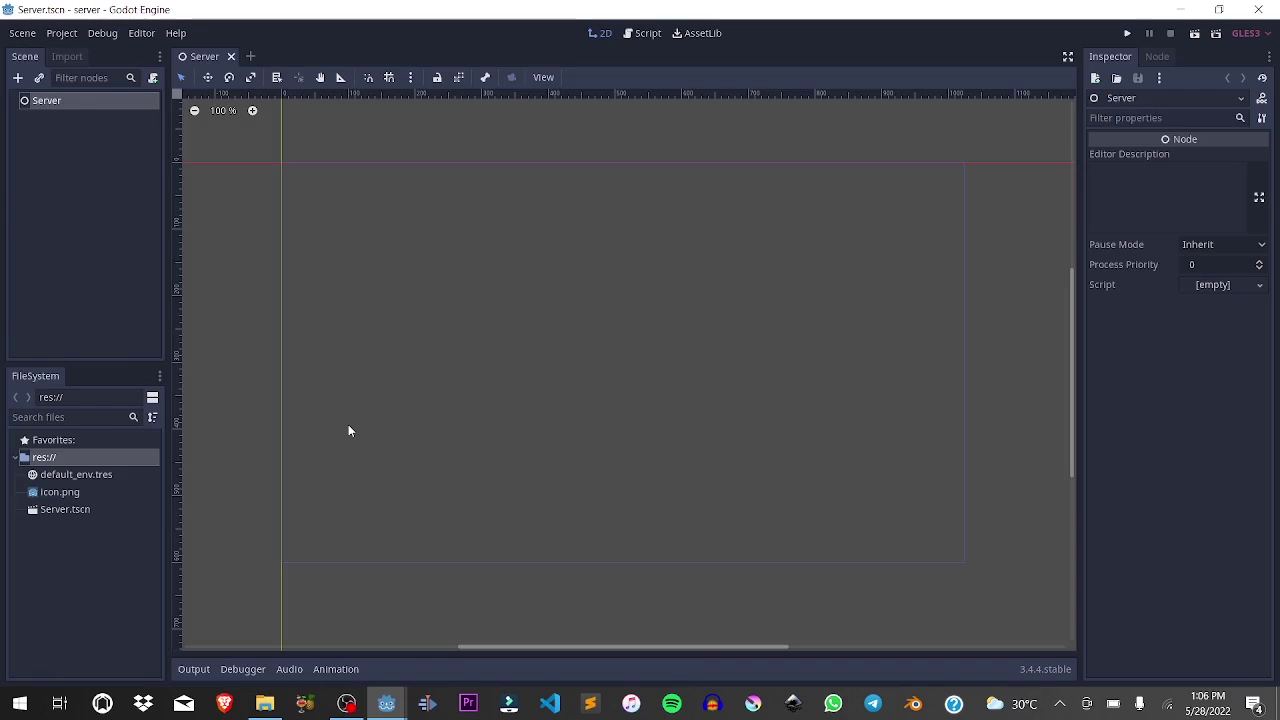
Step: Attach a new script named Server.gd to the Server node
{"action": "left_click", "coordinate": [152, 78]}
{"action": "left_click_drag", "start_coordinate": [400, 322], "coordinate": [325, 135]}
Step: Delete the template comments and placeholder code from Server.gd, keeping only the extends Node line and an empty _ready function
{"action": "key", "text": "Down"}
{"action": "key", "text": "Down"}
{"action": "key", "text": "Down"}
{"action": "key", "text": "Down"}
{"action": "key", "text": "Down"}
{"action": "key", "text": "Down"}
{"action": "key", "text": "Down"}
{"action": "key", "text": "shift+Down"}
{"action": "key", "text": "shift+Down"}
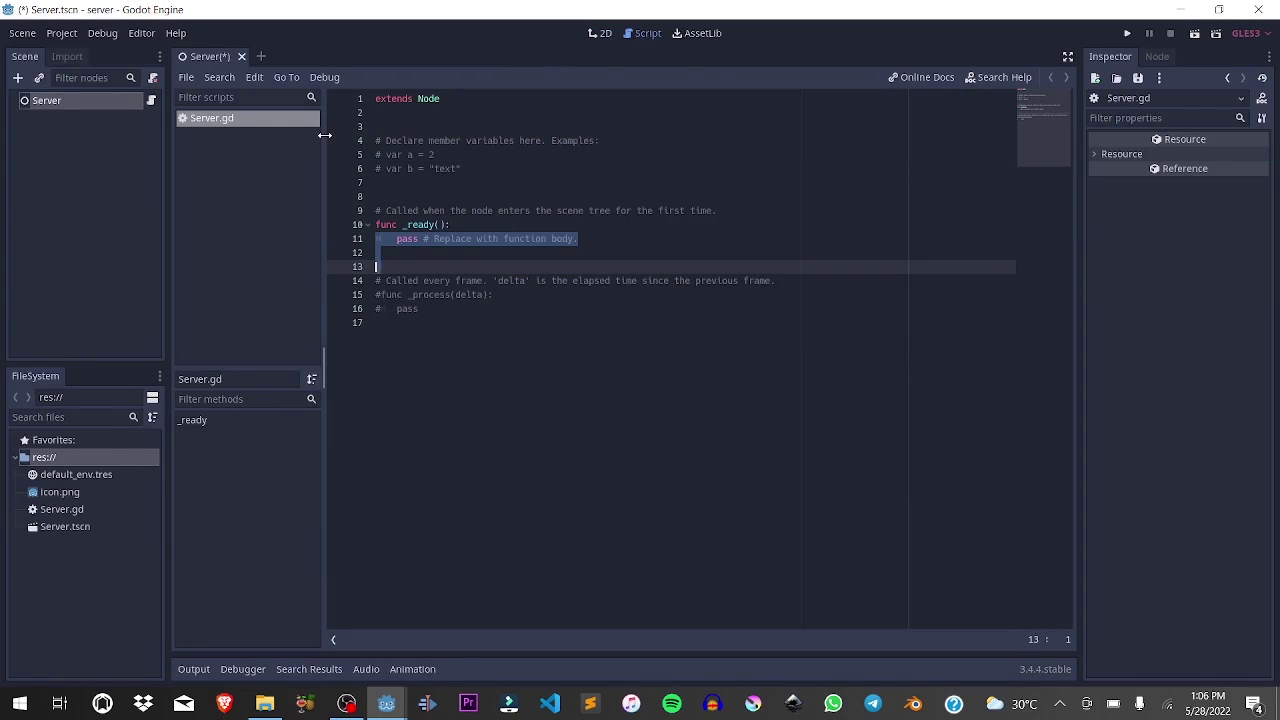
{"action": "key", "text": "shift+Down"}
{"action": "key", "text": "shift+Down"}
{"action": "key", "text": "shift+Down"}
{"action": "key", "text": "shift+Down"}
{"action": "key", "text": "BackSpace"}
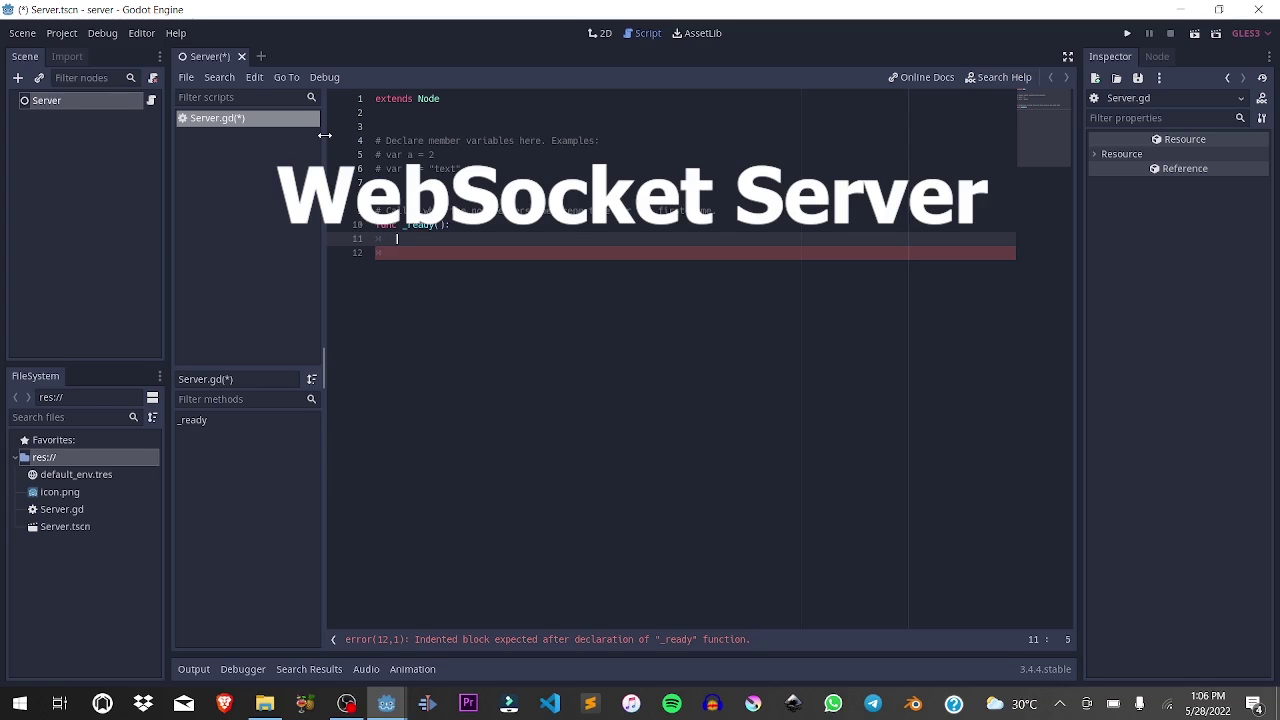
{"action": "left_click_drag", "start_coordinate": [700, 252], "coordinate": [668, 121]}
{"action": "key", "text": "BackSpace"}
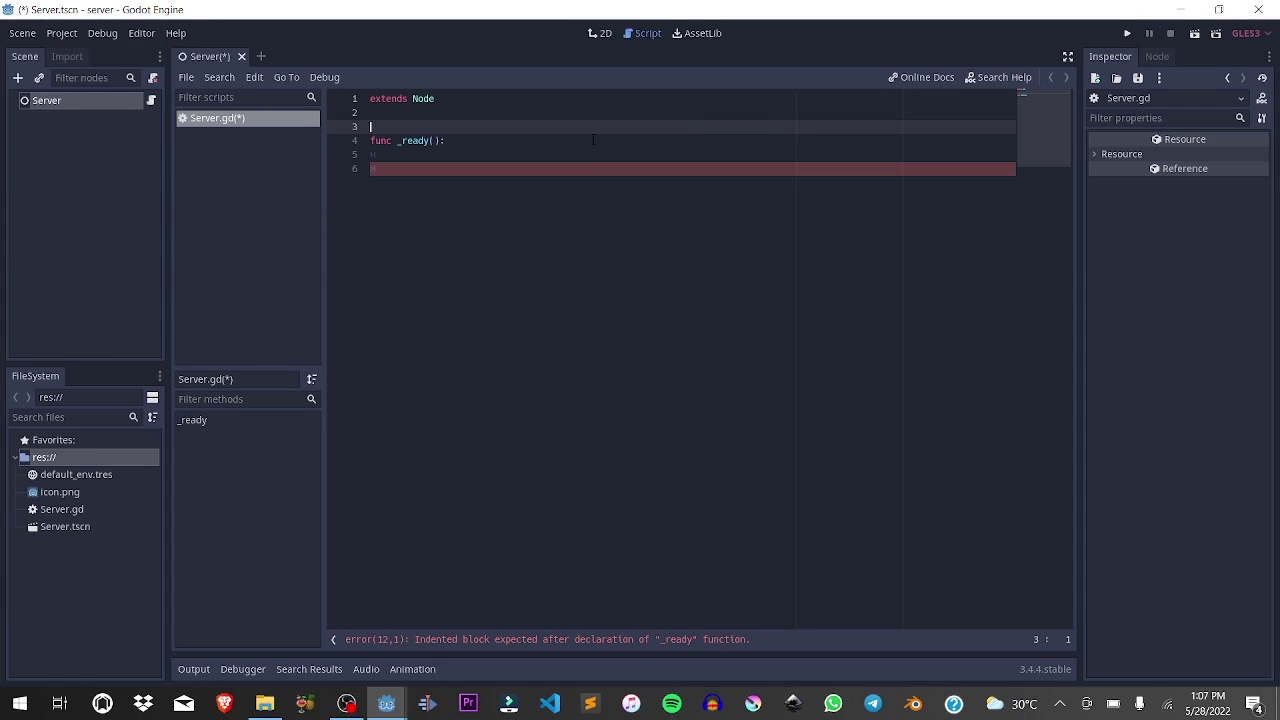
Step: Rename the _ready function to with_multiplayerapi and declare server = NetworkedMultiplayerENet.new() inside it
{"action": "double_click", "coordinate": [412, 140]}
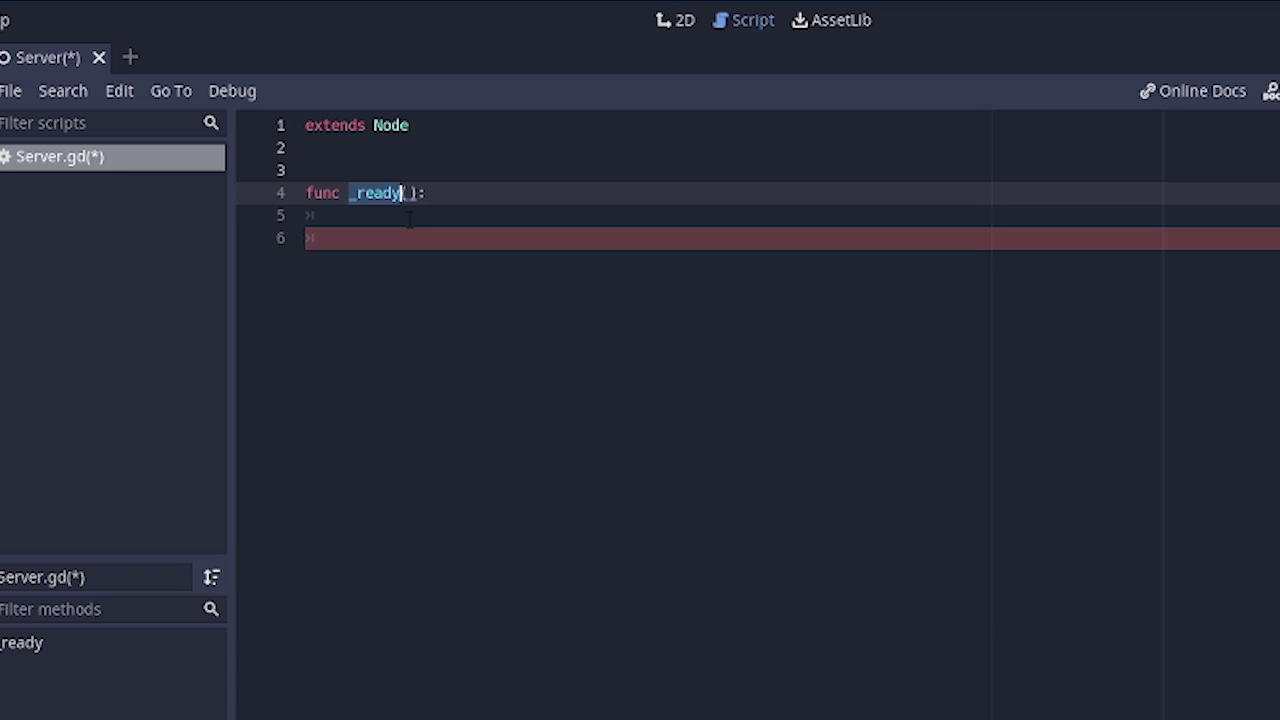
{"action": "type", "text": "with_multiplayerapi"}
{"action": "left_click", "coordinate": [398, 213]}
{"action": "type", "text": "var server = NetworkedMultiplayerENet.new()"}
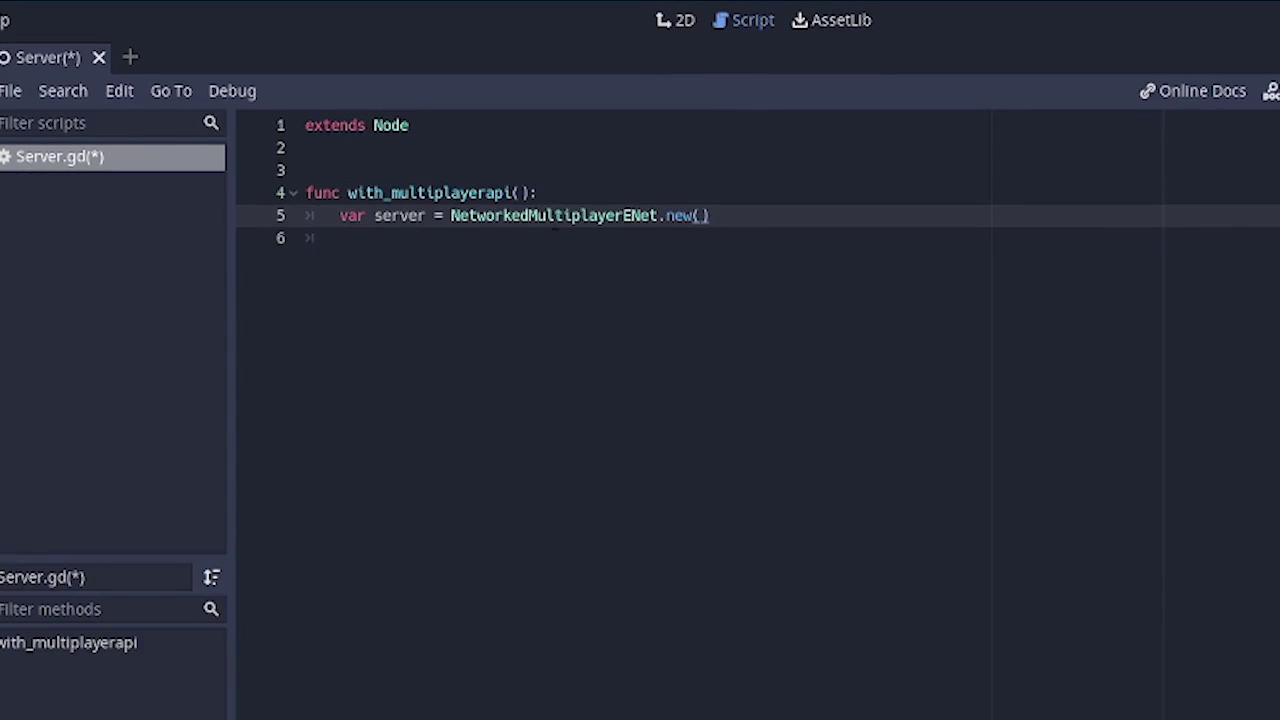
Step: Add a line storing the result of server.create_server(4242) in a variable named err
{"action": "double_click", "coordinate": [577, 215]}
{"action": "left_click", "coordinate": [713, 216]}
{"action": "key", "text": "Return"}
{"action": "type", "text": "var err = server.create_server(4242)"}
{"action": "left_click", "coordinate": [401, 238]}
{"action": "double_click", "coordinate": [387, 238]}
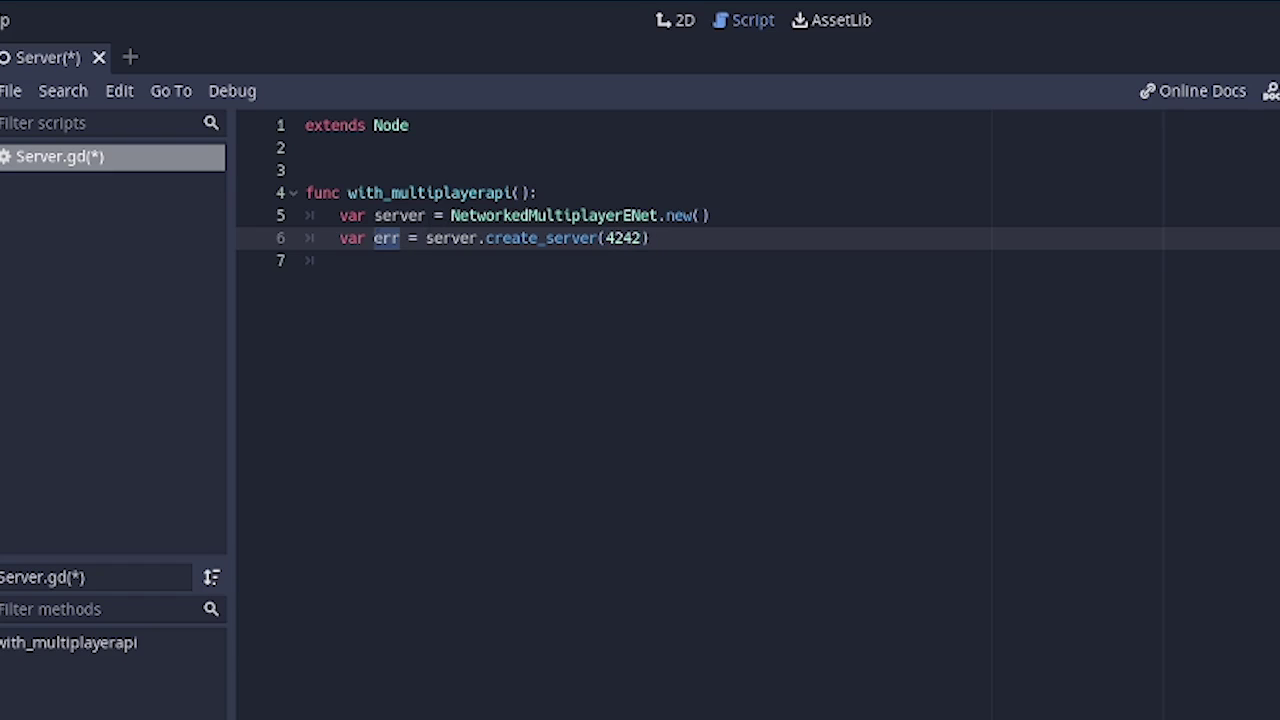
Step: Add an if err != OK check that prints "Unable to start server" and returns
{"action": "left_click", "coordinate": [470, 243]}
{"action": "key", "text": "End"}
{"action": "key", "text": "Down"}
{"action": "type", "text": "if err != OK:"}
{"action": "key", "text": "Return"}
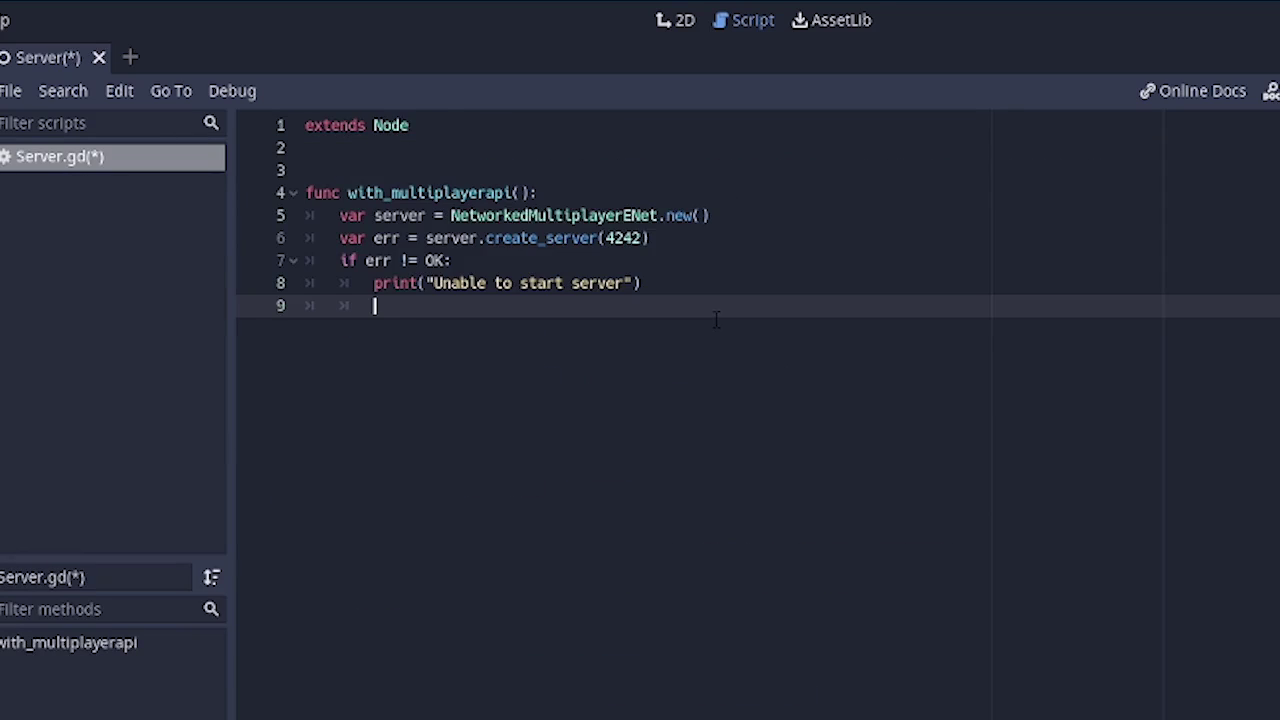
{"action": "type", "text": "return"}
Step: Below the error check, assign server to get_tree().network_peer at function-body indentation
{"action": "key", "text": "Return"}
{"action": "key", "text": "BackSpace"}
{"action": "key", "text": "BackSpace"}
{"action": "key", "text": "Tab"}
{"action": "type", "text": "get_tree().network_peer = server"}
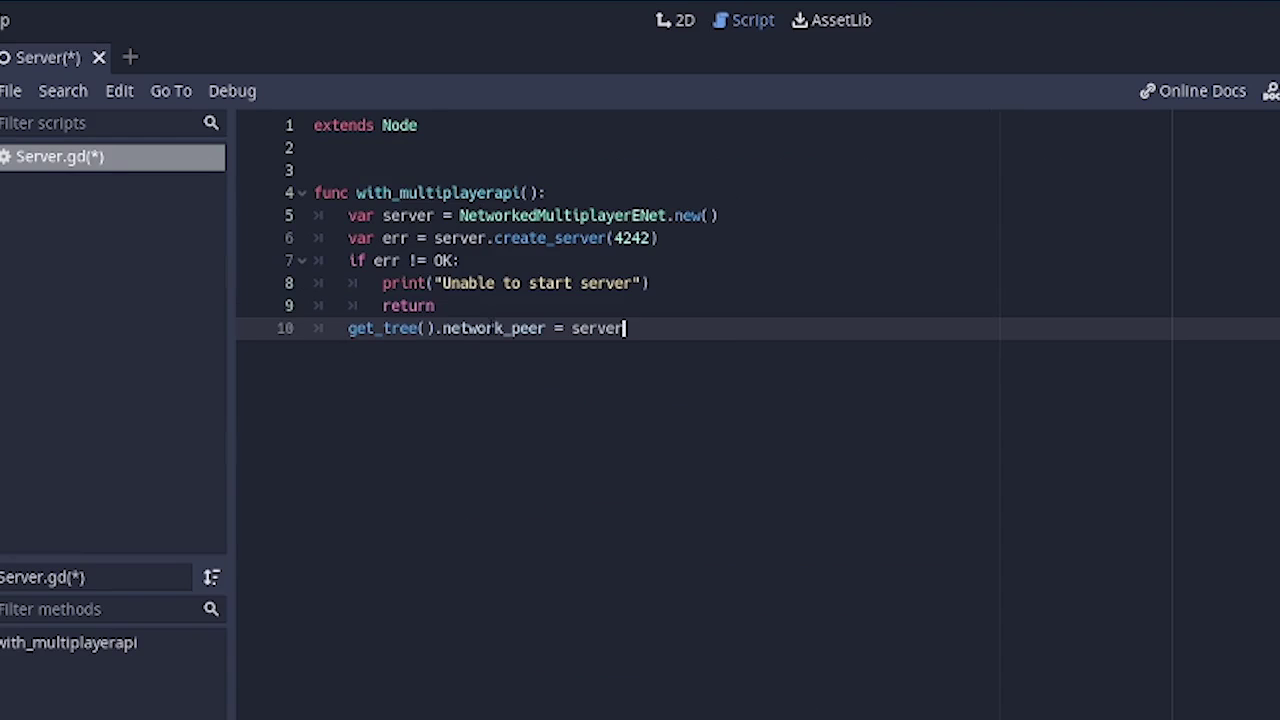
{"action": "double_click", "coordinate": [490, 328]}
{"action": "double_click", "coordinate": [591, 328]}
Step: Connect the tree's network_peer_connected signal to self with the handler "_player_connected"
{"action": "key", "text": "Return"}
{"action": "type", "text": "get_tree().connect(\"network_peer_connected\", self, \"_player_connected\")"}
{"action": "left_click", "coordinate": [399, 350]}
{"action": "double_click", "coordinate": [840, 350]}
{"action": "double_click", "coordinate": [600, 350]}
{"action": "double_click", "coordinate": [845, 345]}
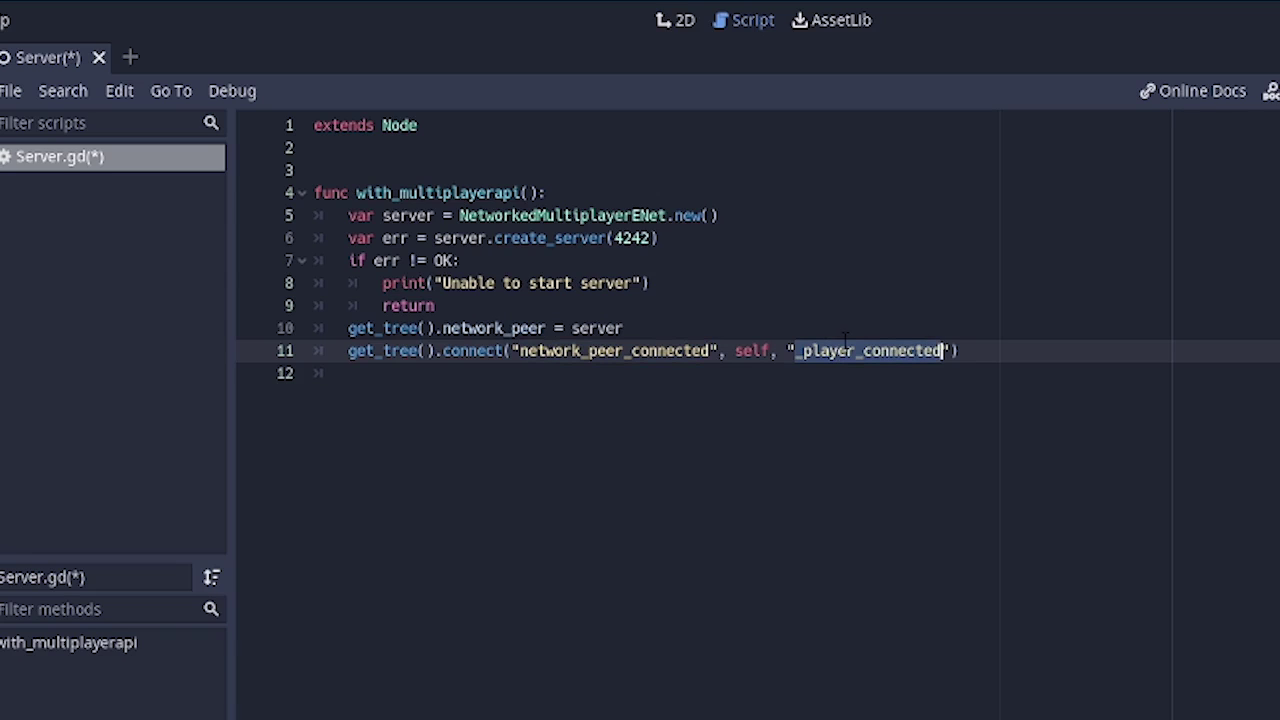
Step: Connect network_peer_disconnected to "_player_disconnected" on self and finish the function by printing "Server created"
{"action": "key", "text": "End"}
{"action": "key", "text": "Return"}
{"action": "type", "text": "get_tree().connect(\"network_peer_disconnected\", self, \"_player_disconnected\")"}
{"action": "key", "text": "Return"}
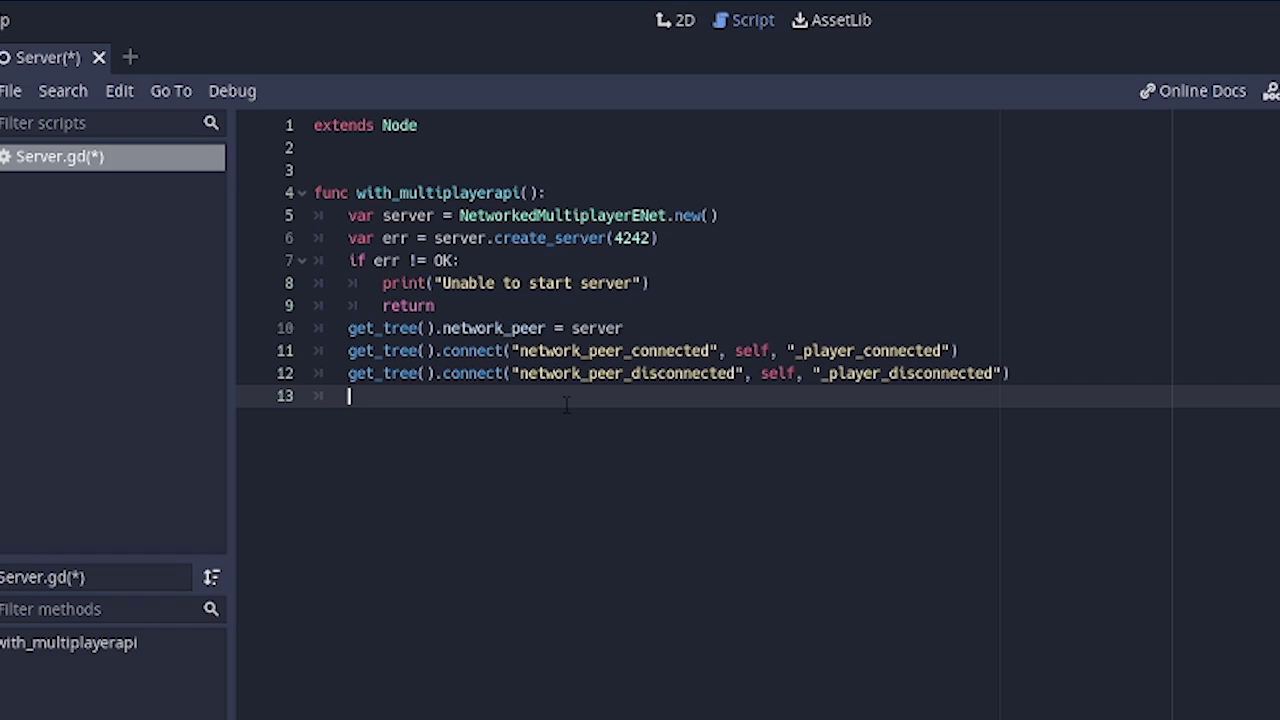
{"action": "type", "text": "print(\"Server created\")"}
Step: Write a _player_connected(id) function that prints "Player connected: " and the id
{"action": "left_click", "coordinate": [508, 490]}
{"action": "type", "text": "func _player_connected(id): \tprint(\"Player connected: \", id)"}
{"action": "double_click", "coordinate": [478, 463]}
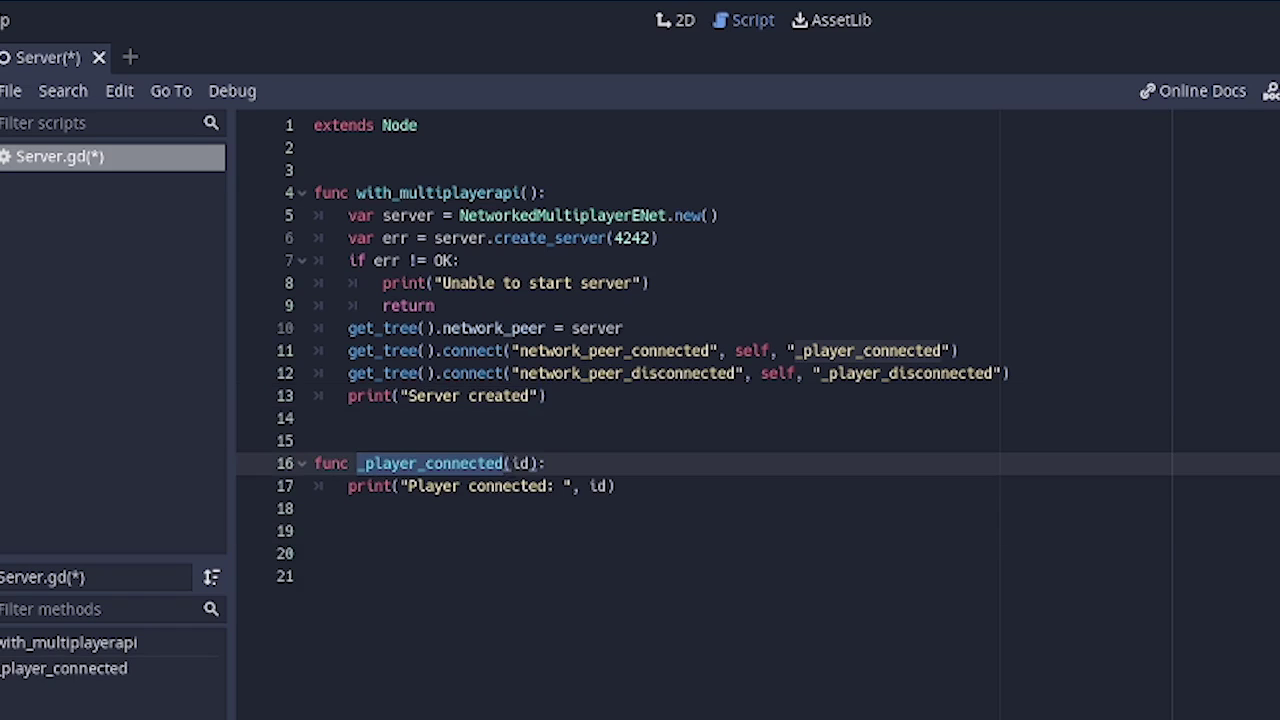
{"action": "double_click", "coordinate": [521, 463]}
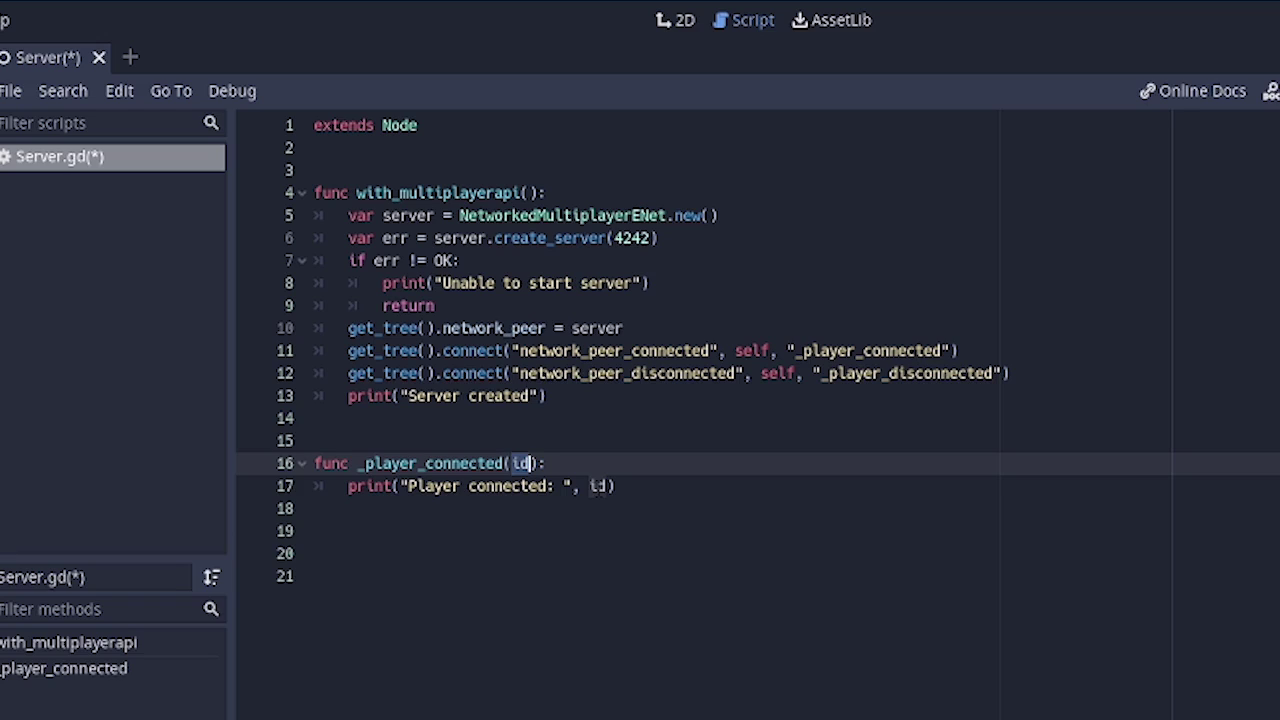
{"action": "left_click", "coordinate": [605, 486]}
Step: Write a _player_disconnected(id) function that prints "Player disconnected: " and the id
{"action": "left_click", "coordinate": [545, 540]}
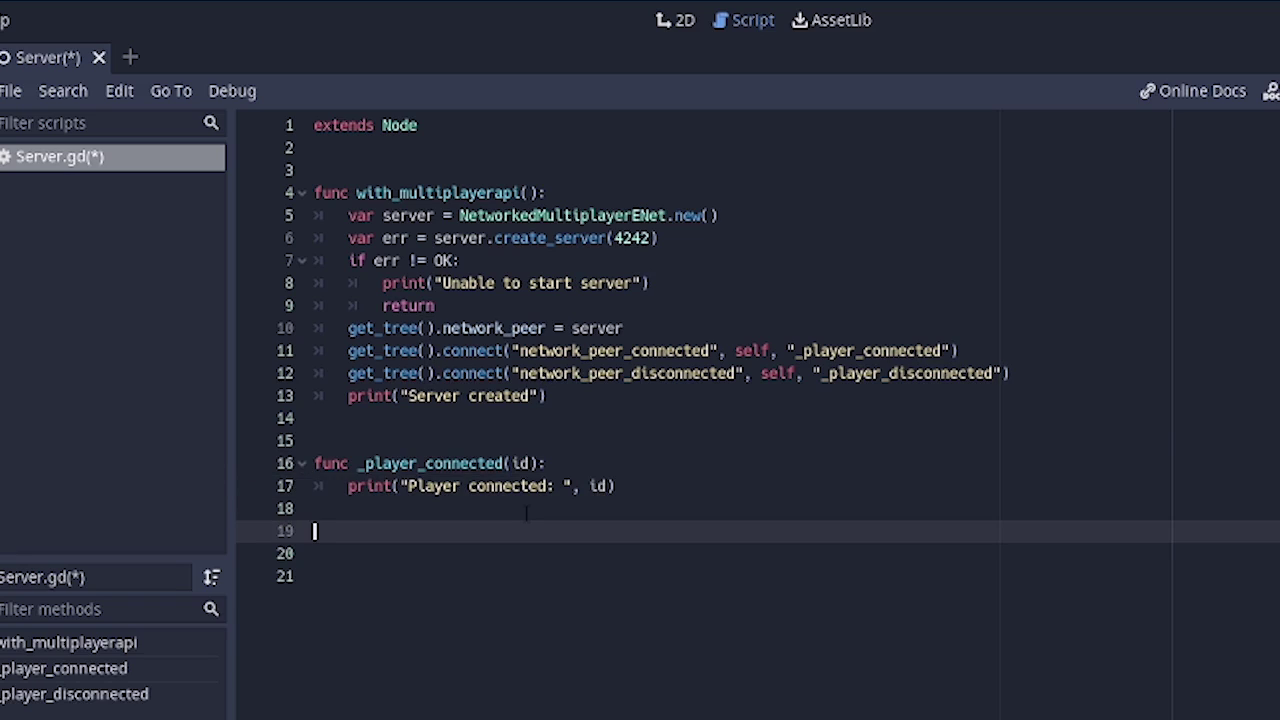
{"action": "type", "text": "func _player_disconnected(id): \tprint(\"Player disconnected: \", id)"}
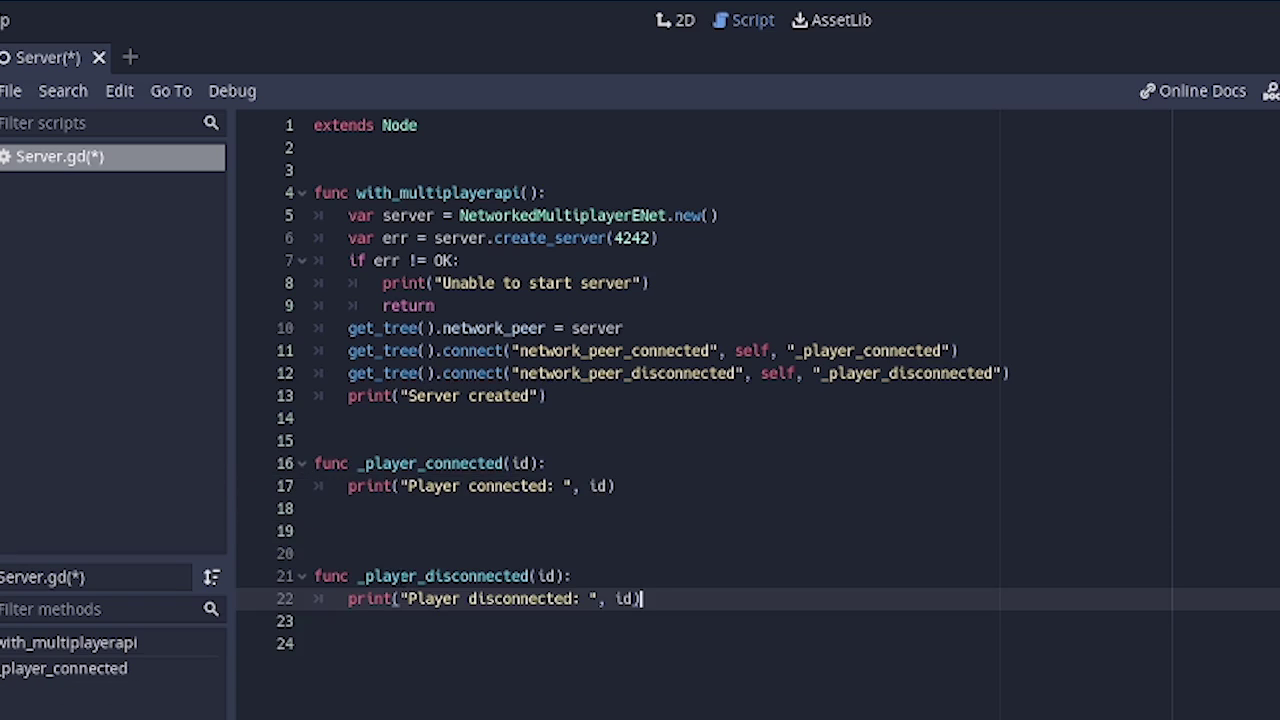
{"action": "left_click_drag", "start_coordinate": [414, 598], "coordinate": [621, 598]}
{"action": "left_click", "coordinate": [621, 598]}
Step: Above with_multiplayerapi, add a _ready function that calls with_multiplayerapi()
{"action": "double_click", "coordinate": [519, 192]}
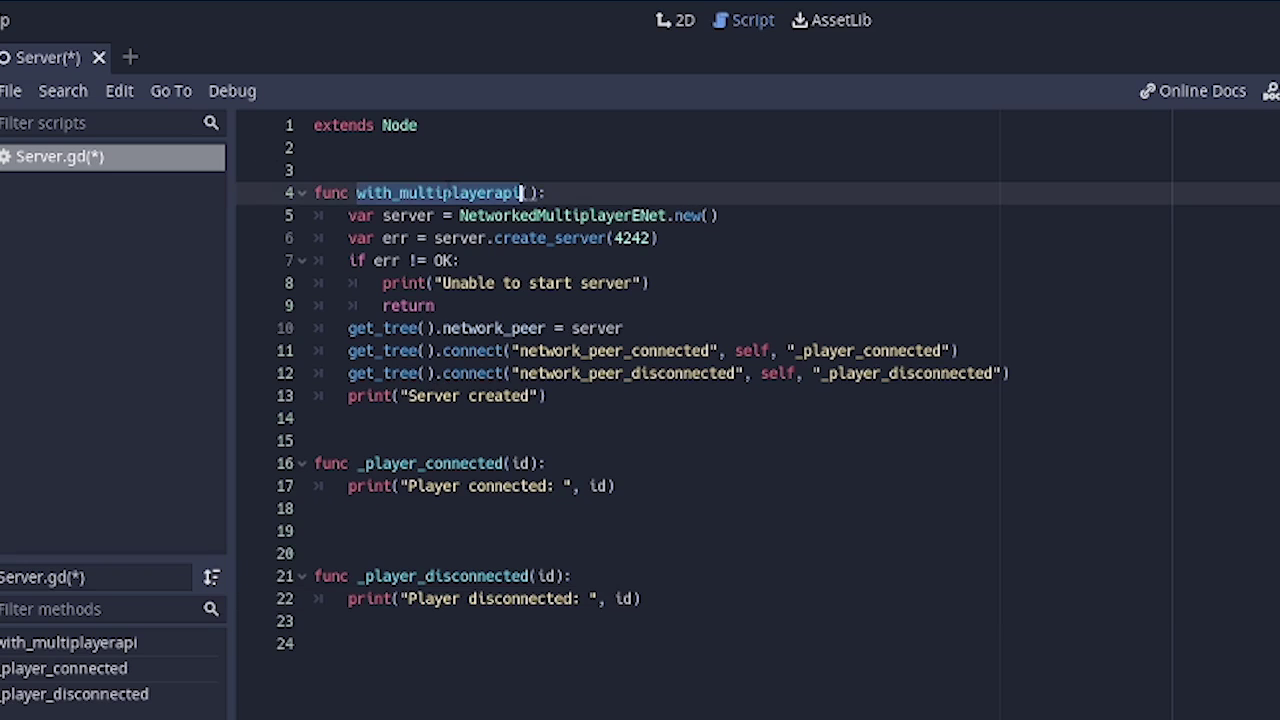
{"action": "left_click", "coordinate": [443, 175]}
{"action": "key", "text": "Return"}
{"action": "key", "text": "Return"}
{"action": "type", "text": "func _ready():"}
{"action": "key", "text": "Return"}
{"action": "type", "text": "with"}
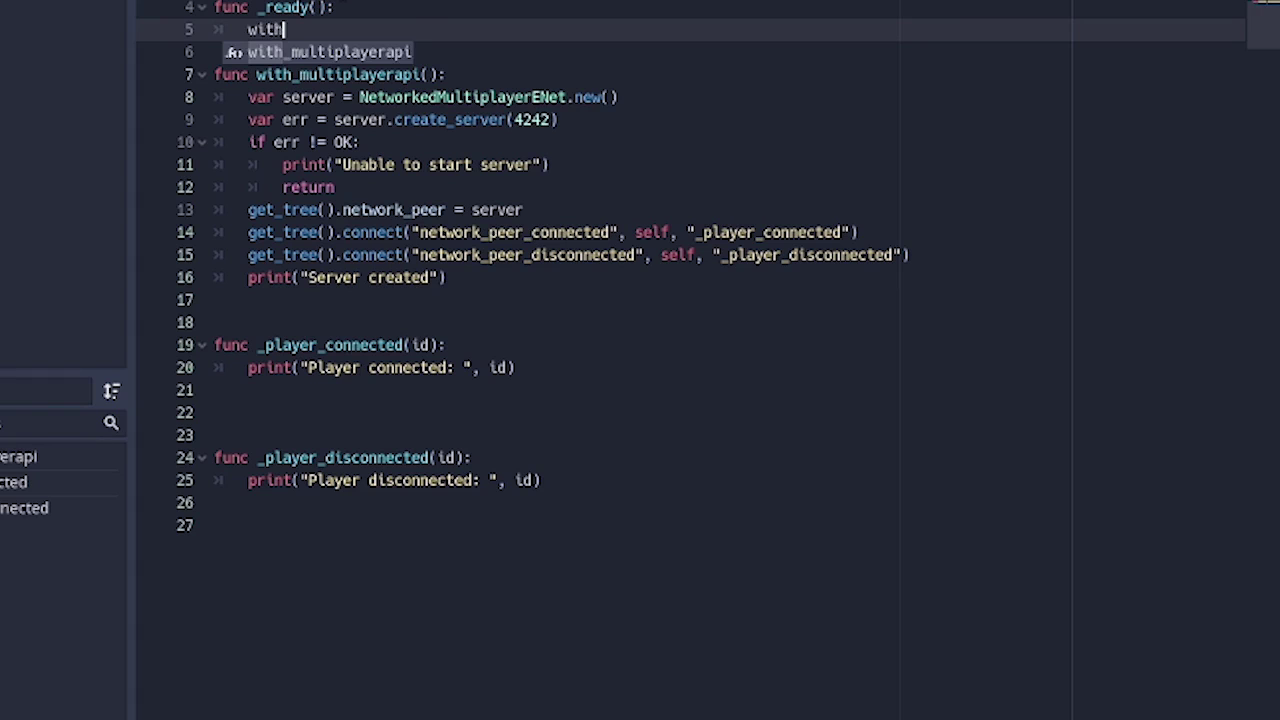
{"action": "key", "text": "Return"}
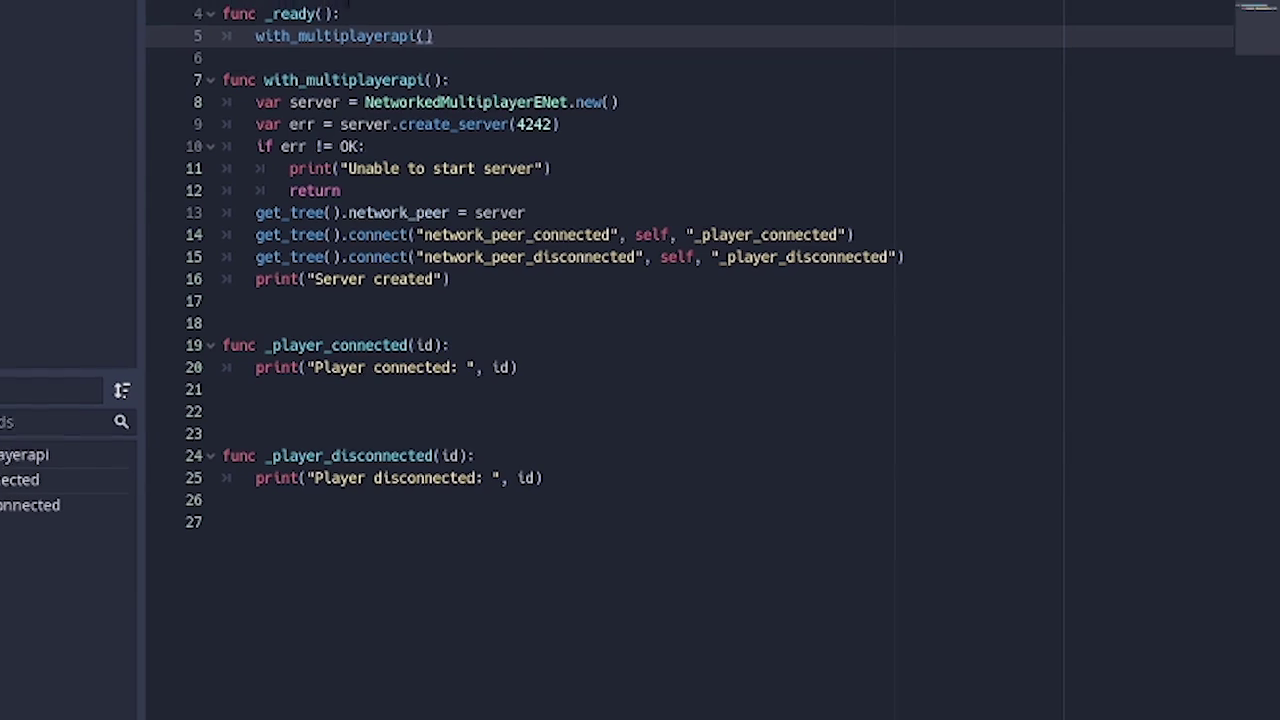
Step: Run the server project with the current scene as its main scene and move the debug window up to reveal the output
{"action": "key", "text": "F5"}
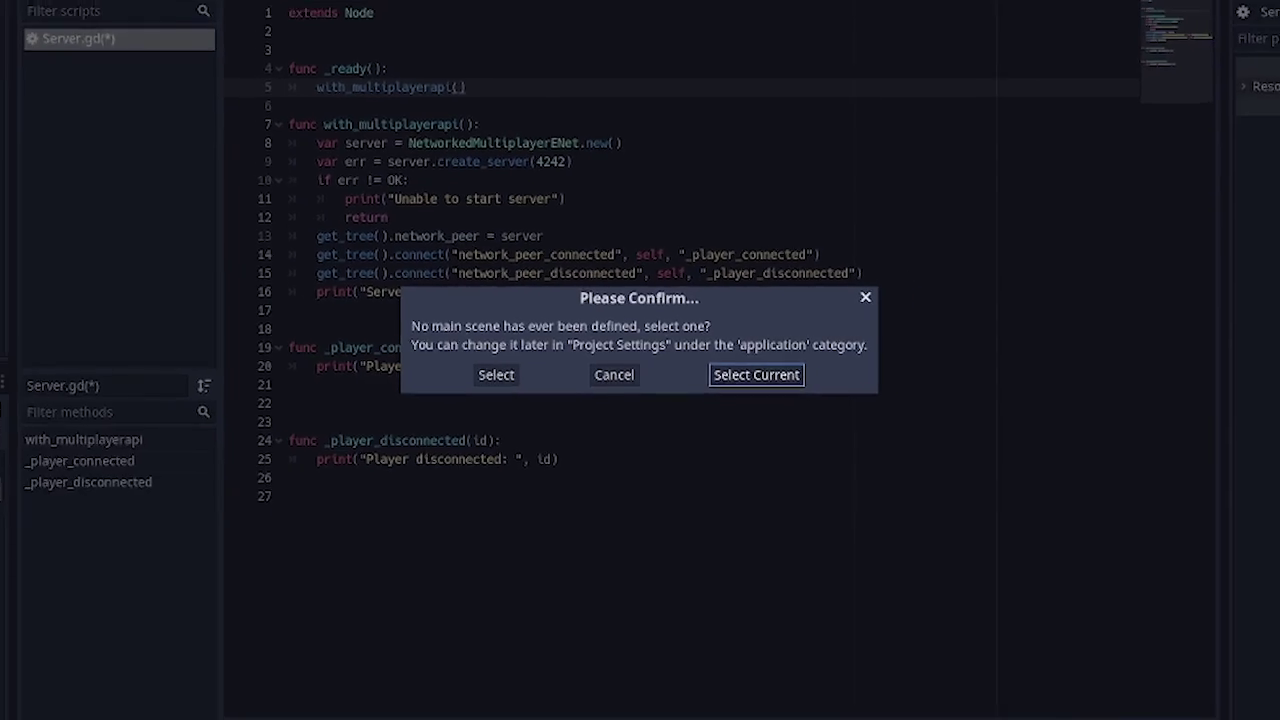
{"action": "key", "text": "Return"}
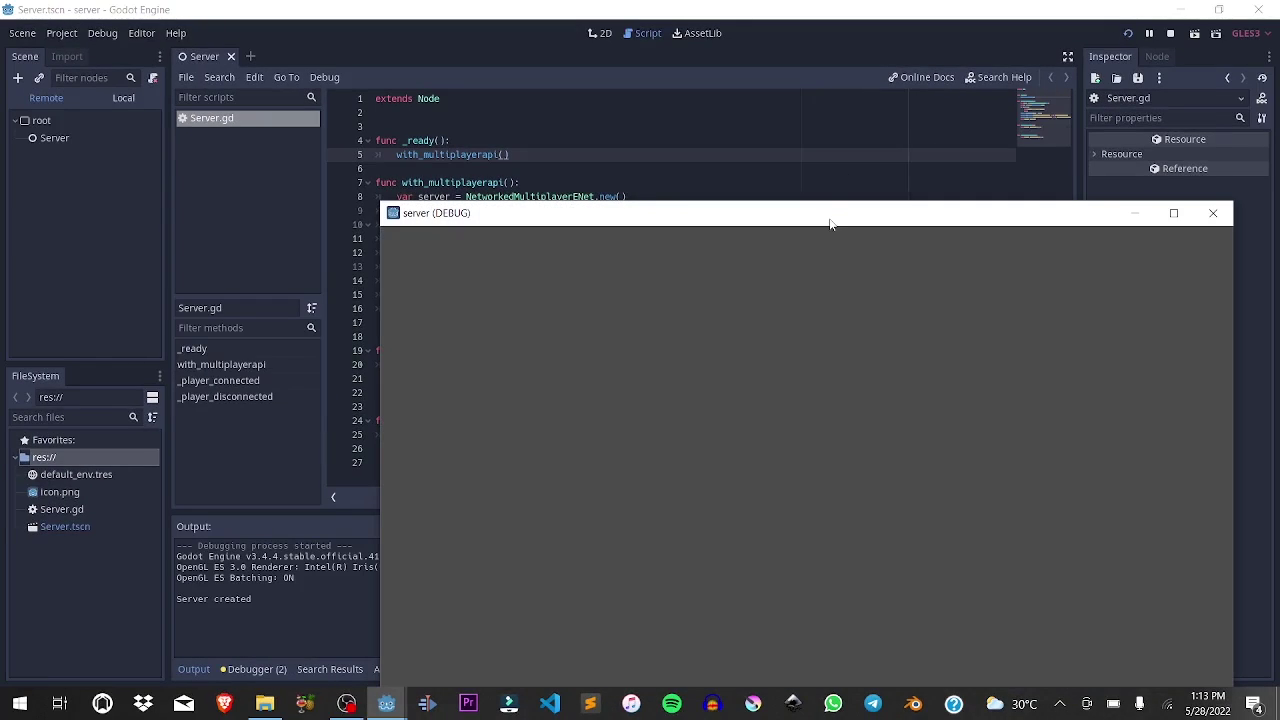
{"action": "left_click_drag", "start_coordinate": [830, 223], "coordinate": [802, 113]}
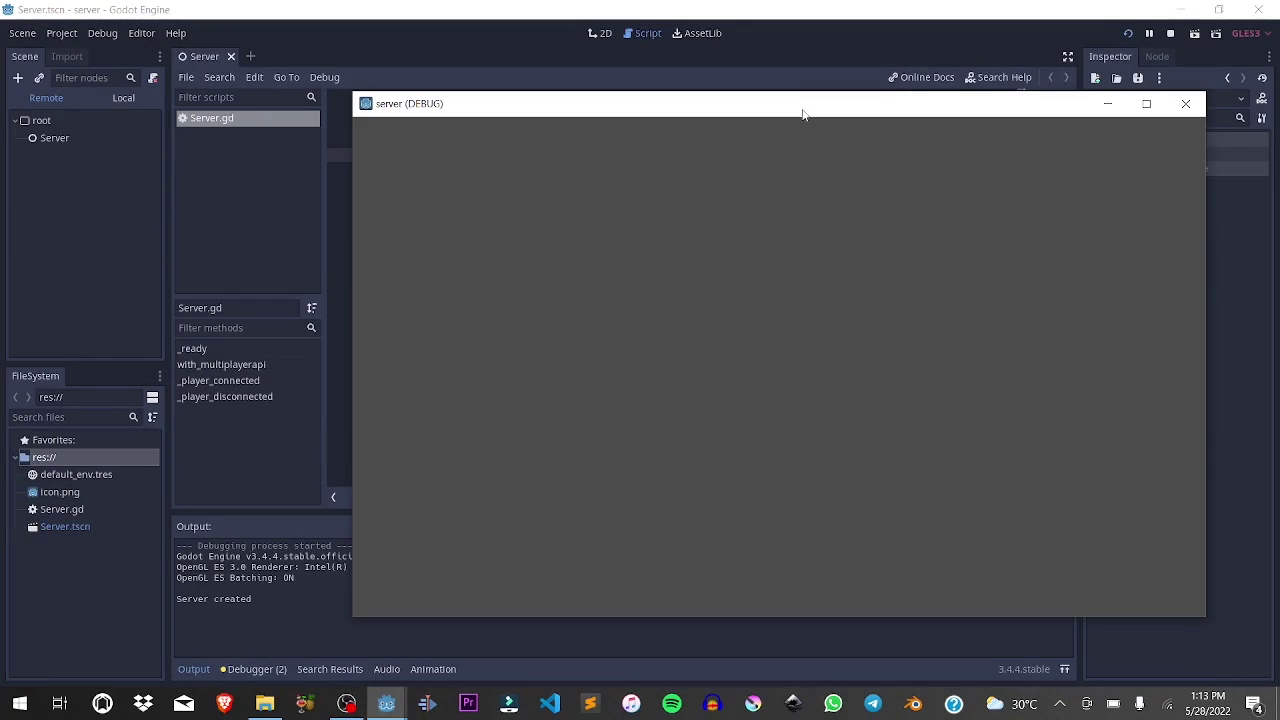
{"action": "left_click", "coordinate": [178, 595]}
Step: In the client project's server.gd, delete all the template code below the extends Node line
{"action": "left_click", "coordinate": [598, 33]}
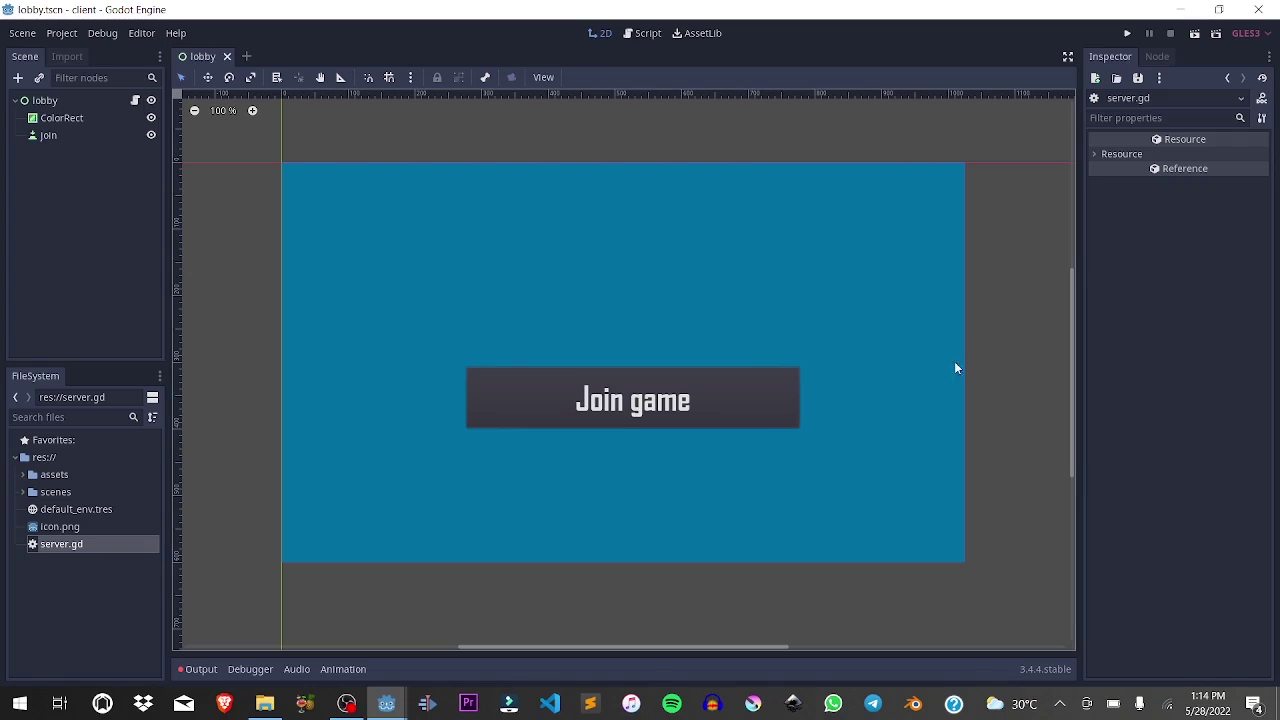
{"action": "left_click", "coordinate": [641, 33]}
{"action": "key", "text": "shift+Up"}
{"action": "key", "text": "shift+Up"}
{"action": "key", "text": "shift+Up"}
{"action": "key", "text": "shift+Up"}
{"action": "key", "text": "shift+Up"}
{"action": "key", "text": "shift+Up"}
{"action": "key", "text": "shift+Up"}
{"action": "key", "text": "shift+Up"}
{"action": "key", "text": "shift+Up"}
{"action": "key", "text": "shift+Up"}
{"action": "key", "text": "shift+Up"}
{"action": "key", "text": "shift+Up"}
{"action": "key", "text": "shift+Up"}
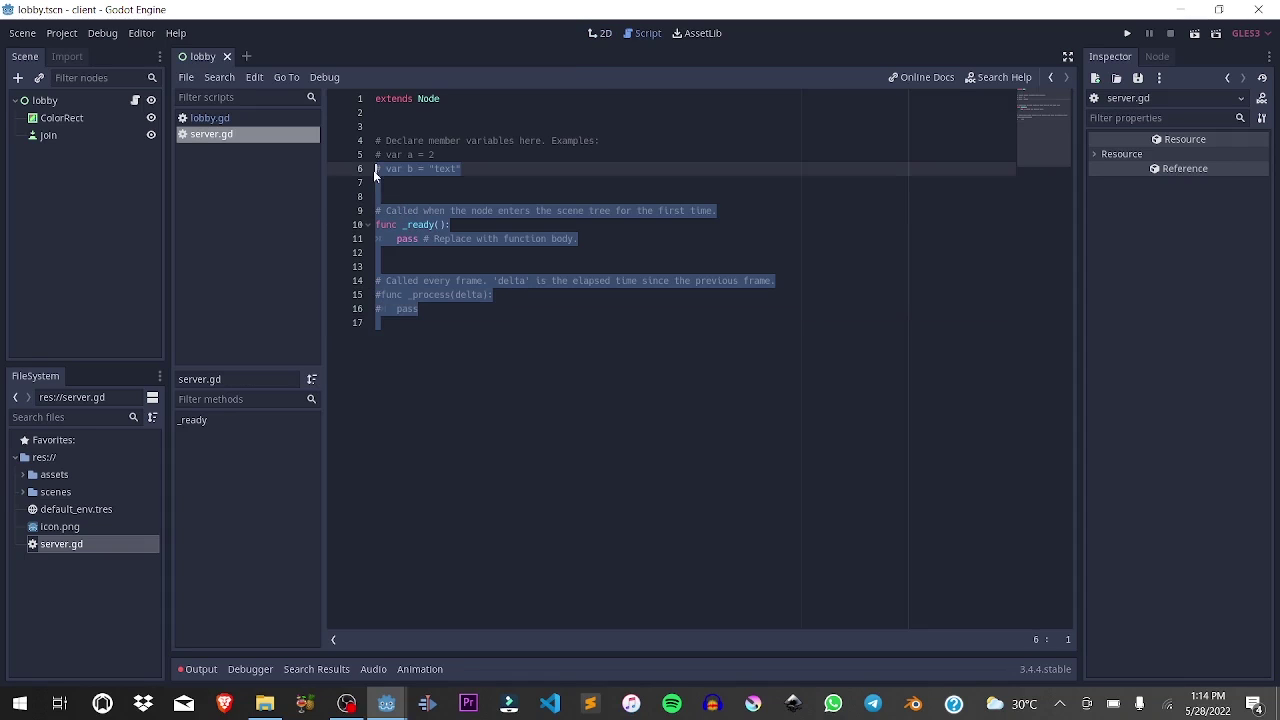
{"action": "key", "text": "BackSpace"}
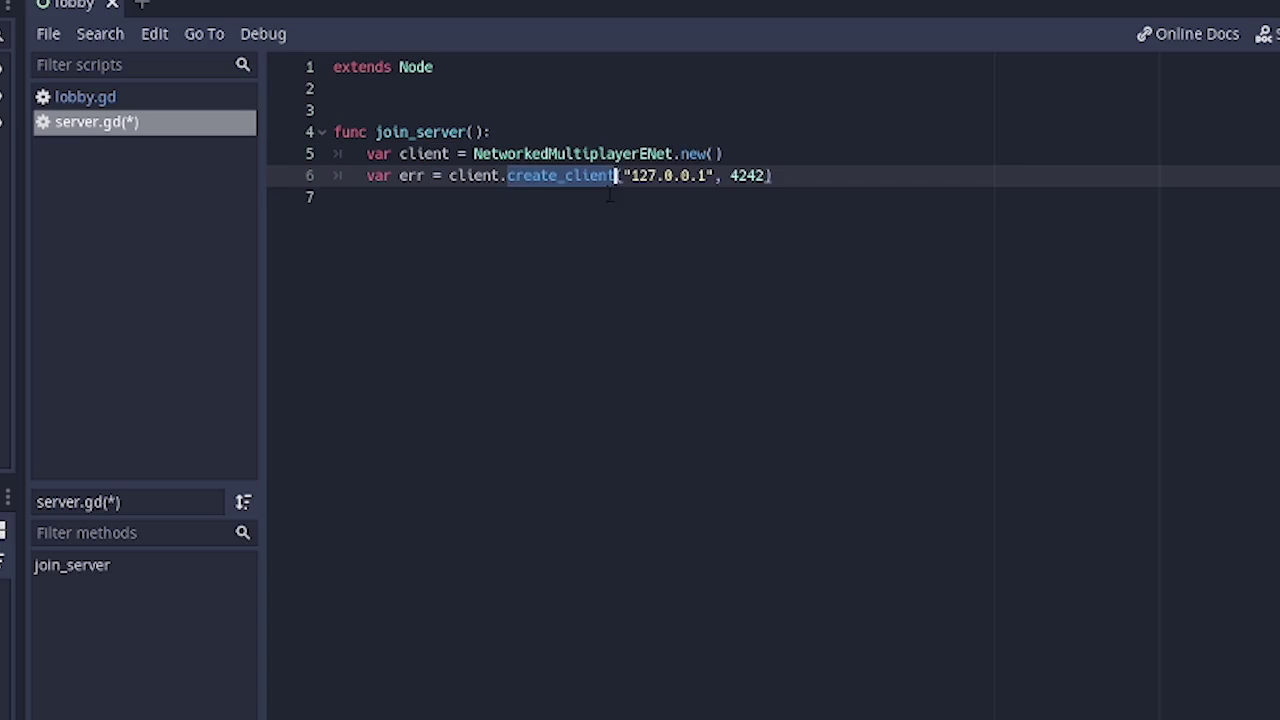
Step: Examine the address and port arguments of create_client and the err check in join_server
{"action": "left_click", "coordinate": [648, 176]}
{"action": "left_click_drag", "start_coordinate": [631, 176], "coordinate": [706, 176]}
{"action": "left_click", "coordinate": [706, 177]}
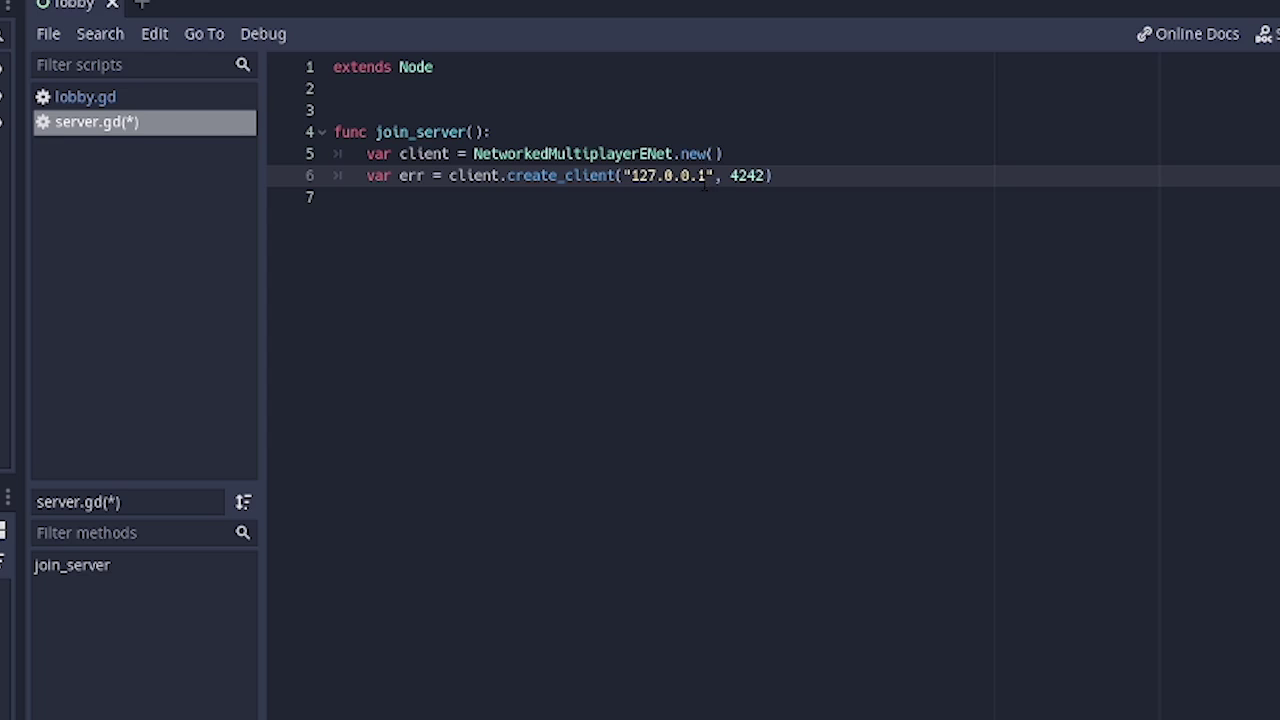
{"action": "left_click_drag", "start_coordinate": [706, 176], "coordinate": [628, 176]}
{"action": "left_click", "coordinate": [631, 176]}
{"action": "left_click_drag", "start_coordinate": [731, 176], "coordinate": [766, 176]}
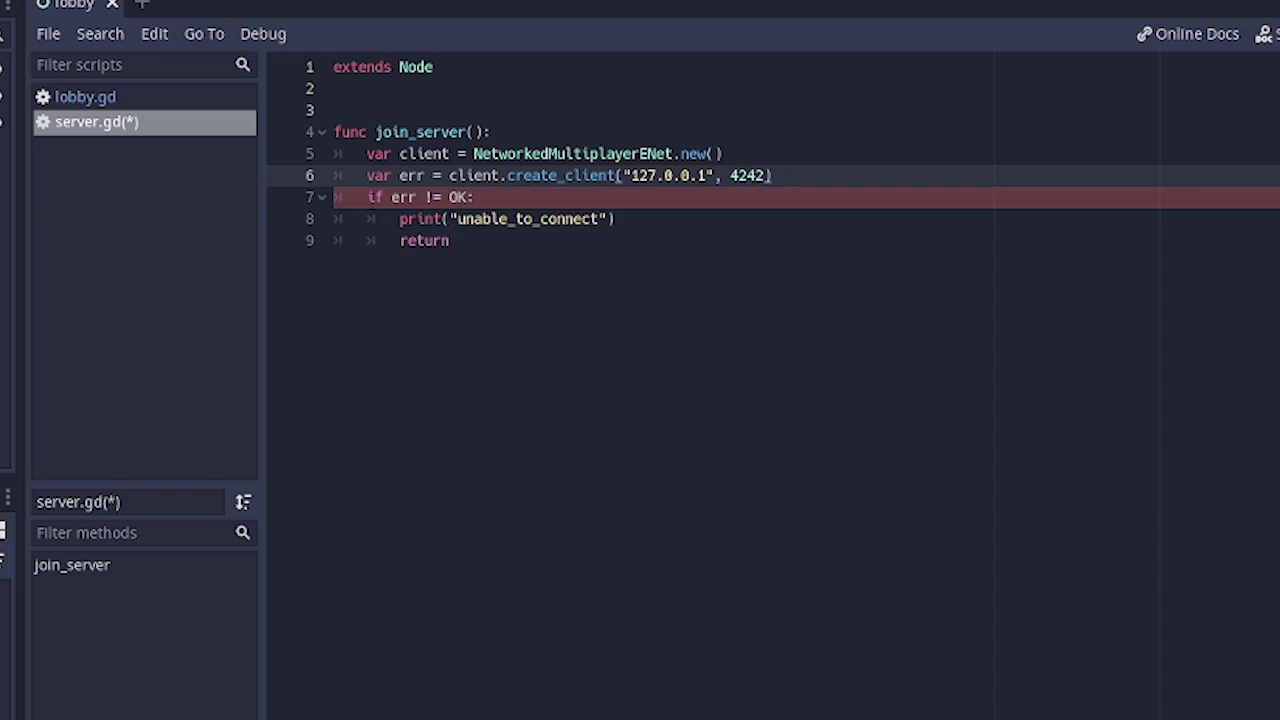
{"action": "left_click_drag", "start_coordinate": [338, 197], "coordinate": [628, 213]}
{"action": "left_click", "coordinate": [631, 211]}
Step: After the error check in join_server, assign client to get_tree().network_peer
{"action": "left_click", "coordinate": [541, 237]}
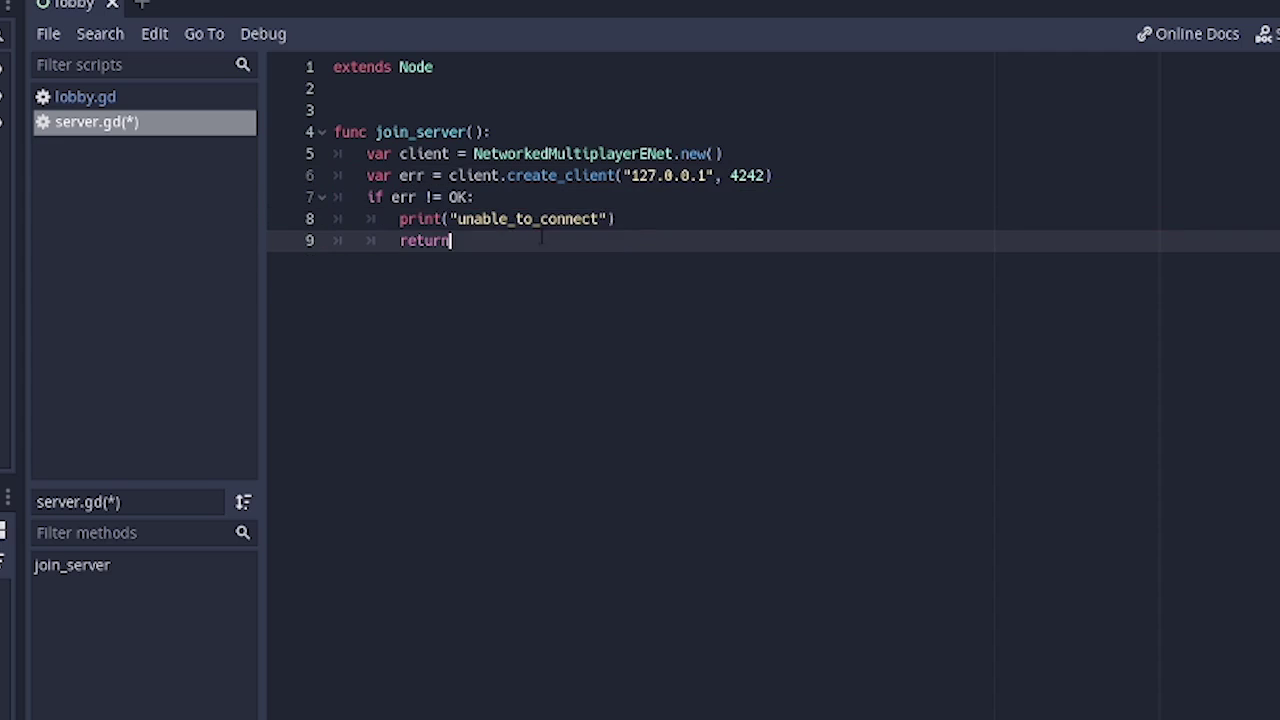
{"action": "key", "text": "Return"}
{"action": "key", "text": "BackSpace"}
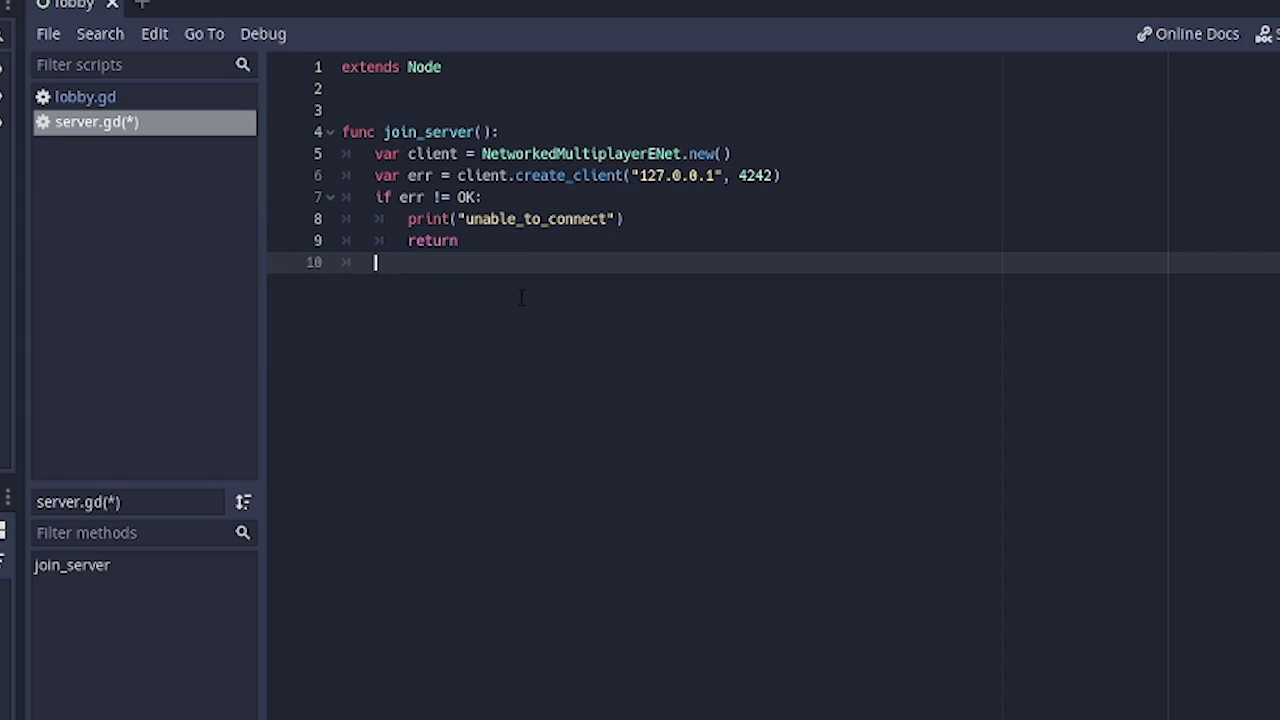
{"action": "type", "text": "get_tree().network_peer = client"}
{"action": "double_click", "coordinate": [408, 262]}
{"action": "double_click", "coordinate": [514, 262]}
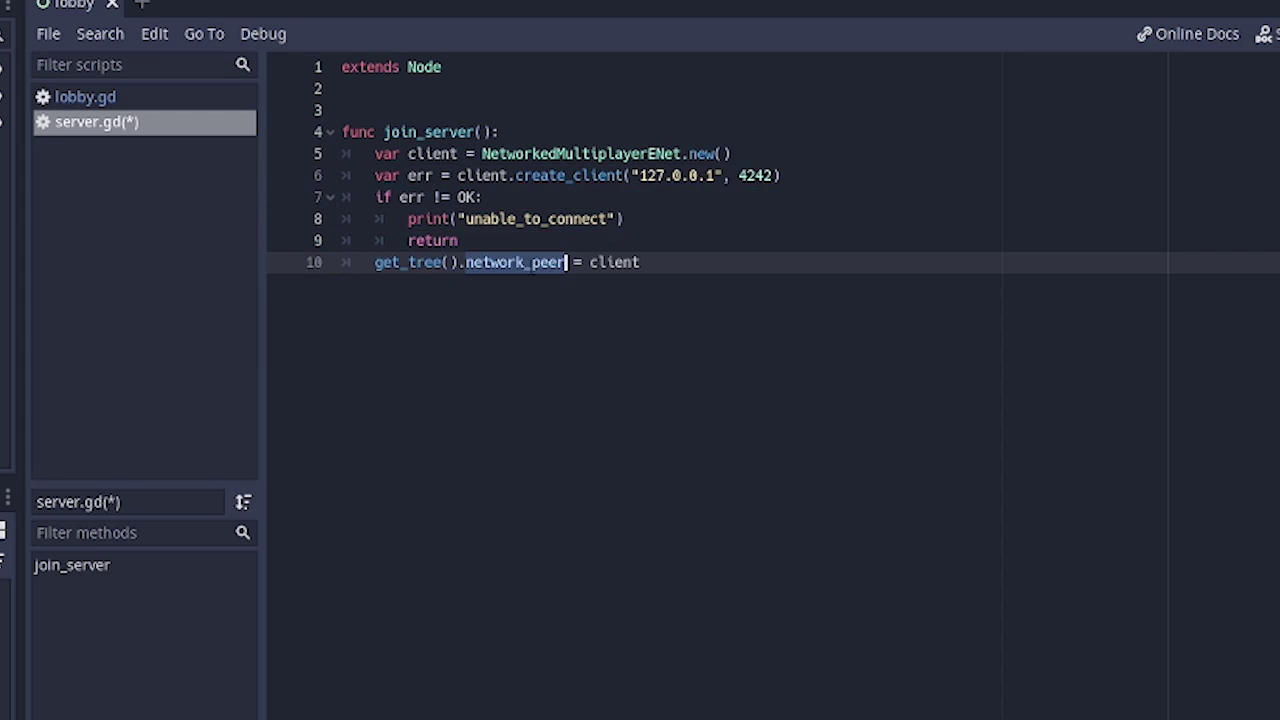
{"action": "left_click", "coordinate": [661, 262]}
{"action": "key", "text": "Return"}
{"action": "key", "text": "Return"}
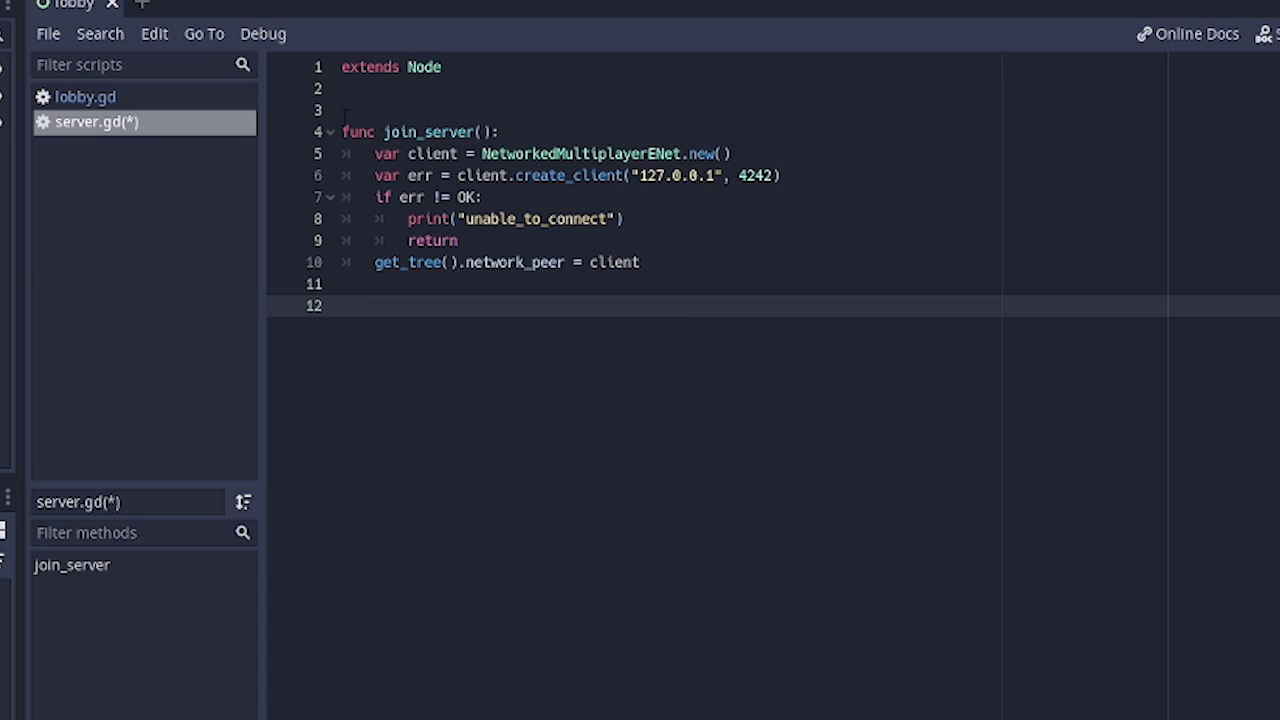
Step: In lobby.gd, replace the placeholder body of _on_join_pressed with a call to Server.join_server()
{"action": "left_click", "coordinate": [463, 131]}
{"action": "double_click", "coordinate": [463, 131]}
{"action": "left_click", "coordinate": [193, 110]}
{"action": "key", "text": "shift+Left"}
{"action": "key", "text": "shift+Left"}
{"action": "key", "text": "shift+Left"}
{"action": "key", "text": "shift+Left"}
{"action": "key", "text": "shift+Left"}
{"action": "key", "text": "shift+Left"}
{"action": "key", "text": "shift+Left"}
{"action": "key", "text": "shift+Left"}
{"action": "key", "text": "shift+Left"}
{"action": "key", "text": "shift+Left"}
{"action": "key", "text": "shift+Left"}
{"action": "key", "text": "shift+Left"}
{"action": "key", "text": "shift+Left"}
{"action": "key", "text": "shift+Left"}
{"action": "key", "text": "shift+Left"}
{"action": "key", "text": "shift+Left"}
{"action": "key", "text": "shift+Left"}
{"action": "key", "text": "shift+Left"}
{"action": "key", "text": "shift+Left"}
{"action": "key", "text": "shift+Left"}
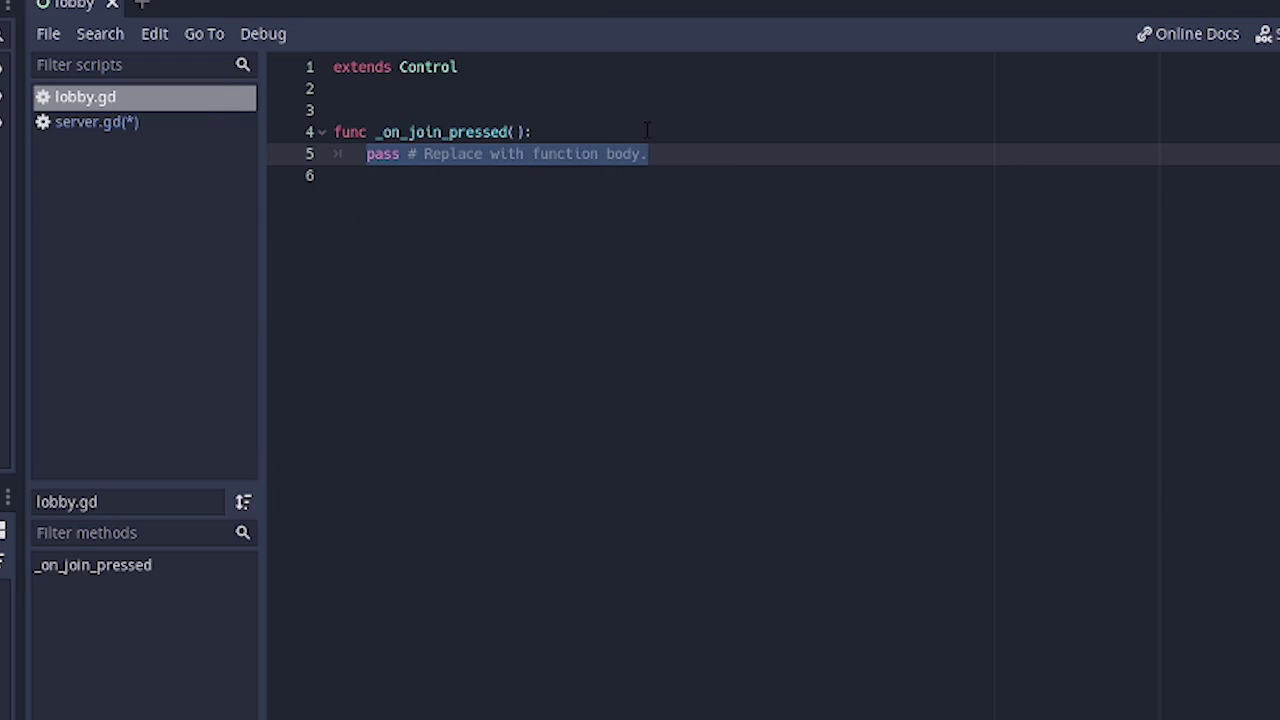
{"action": "type", "text": "Server.joi"}
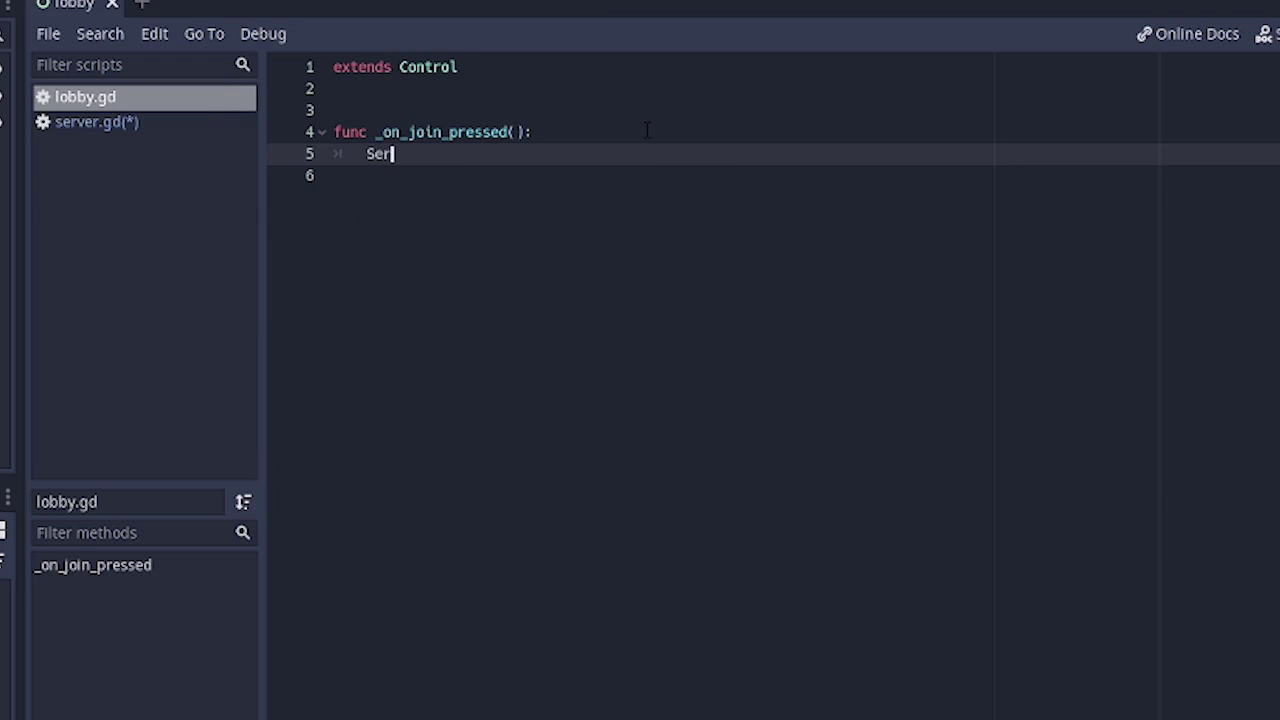
Step: In the client's server.gd, add a _ready function connecting the connected_to_server, server_disconnected and connection_failed signals to handlers on self
{"action": "left_click", "coordinate": [97, 121]}
{"action": "left_click", "coordinate": [463, 110]}
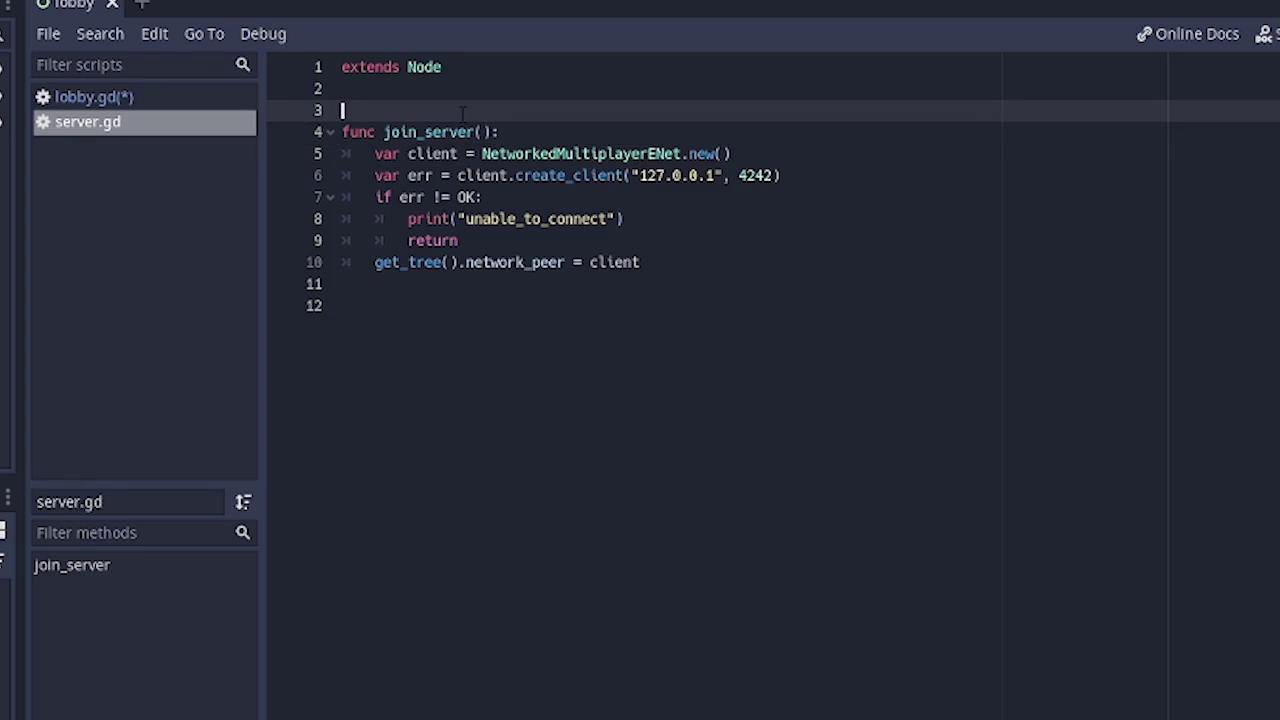
{"action": "key", "text": "Return"}
{"action": "key", "text": "Up"}
{"action": "key", "text": "Return"}
{"action": "type", "text": "_"}
{"action": "key", "text": "BackSpace"}
{"action": "type", "text": "func _r"}
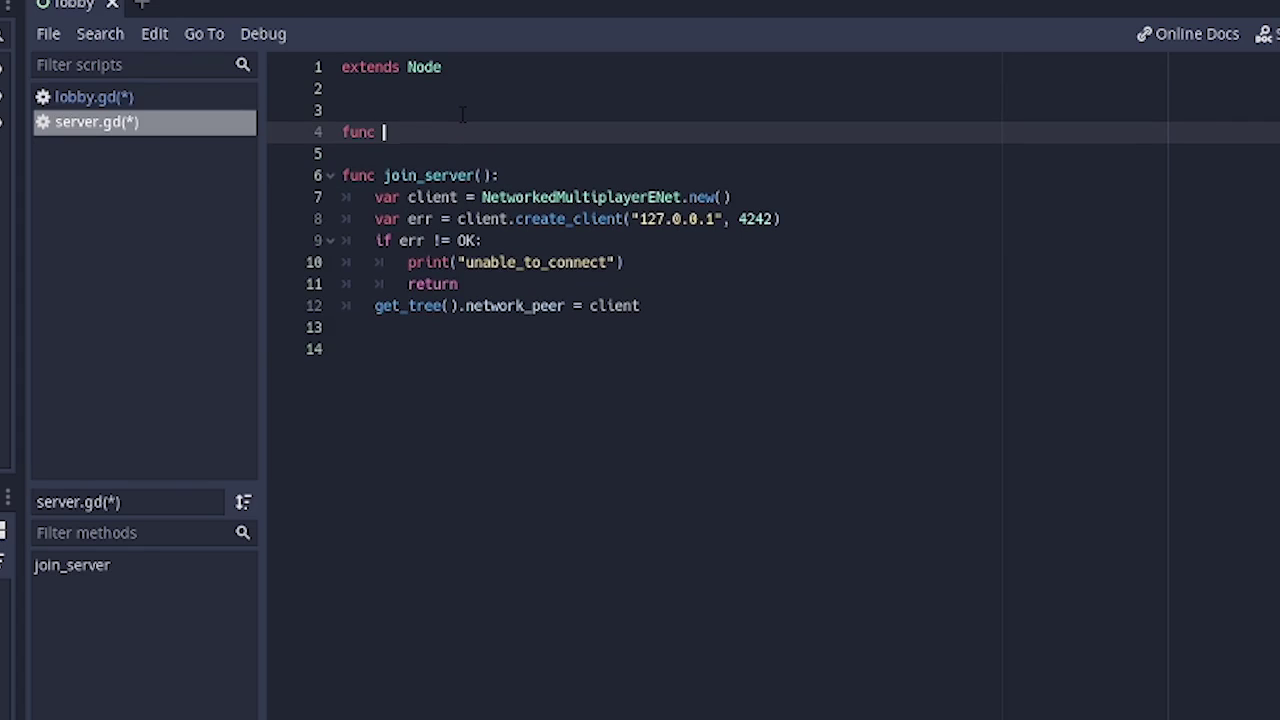
{"action": "type", "text": "ea"}
{"action": "type", "text": "dy(): \tget_tree().connect(\"connected_to_server\", self, \"_connected_to_server\") \tget_tree().connect(\"server_disconnected\", self, '_server_disconnected') \tget_tree().connect(\"connection_failed\", self, \"connection_failed\")"}
Step: Review the three signal connections in _ready and the matching handler functions at the end of server.gd
{"action": "double_click", "coordinate": [620, 153]}
{"action": "double_click", "coordinate": [620, 175]}
{"action": "double_click", "coordinate": [610, 197]}
{"action": "left_click", "coordinate": [940, 216]}
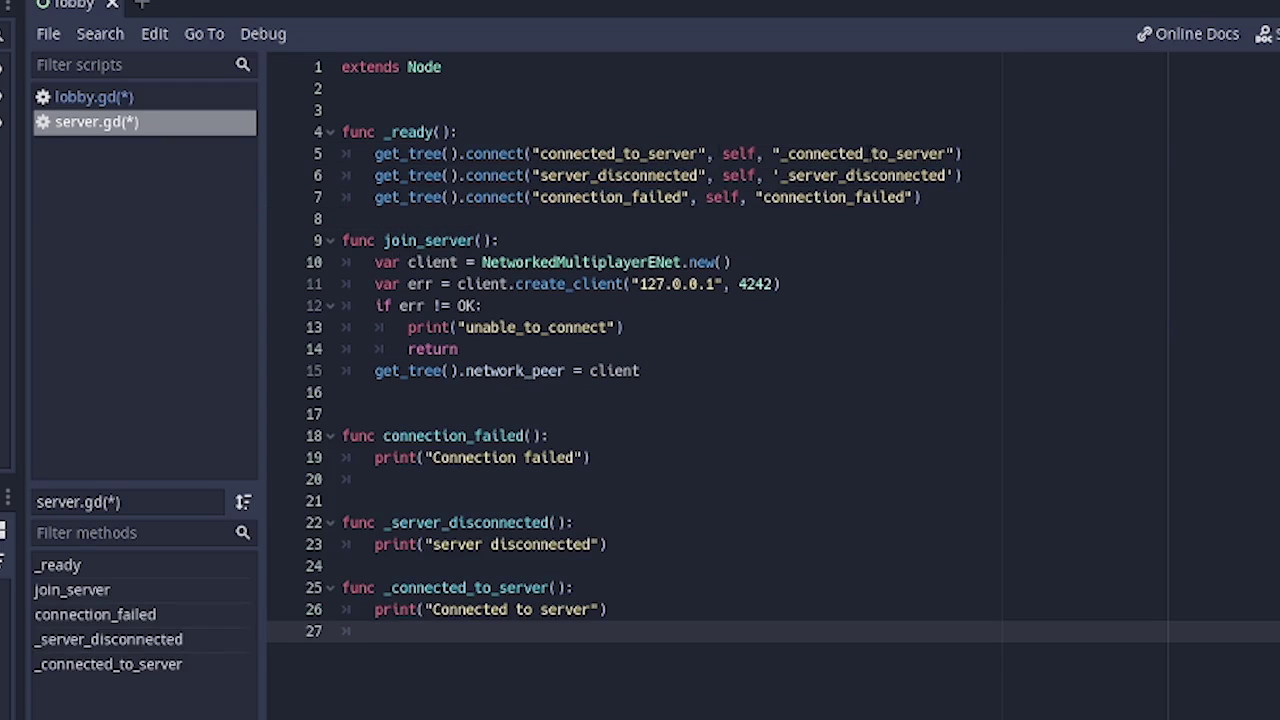
{"action": "double_click", "coordinate": [865, 153]}
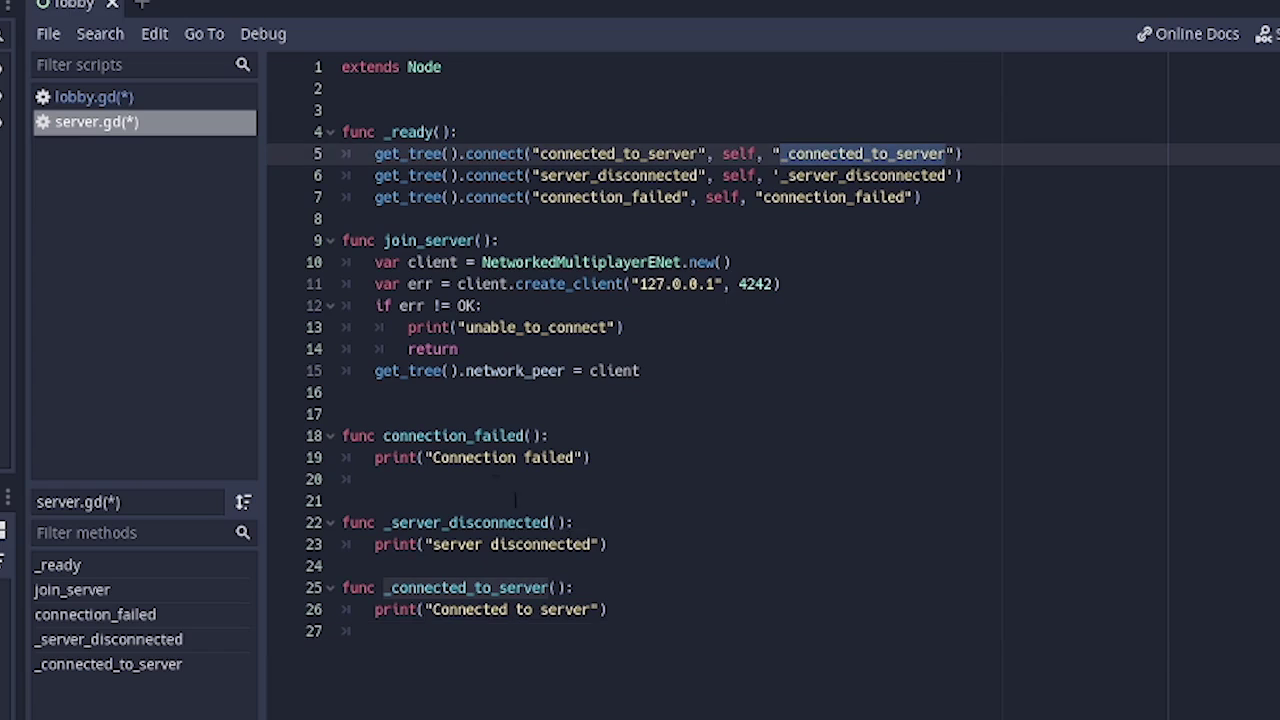
{"action": "left_click", "coordinate": [487, 627]}
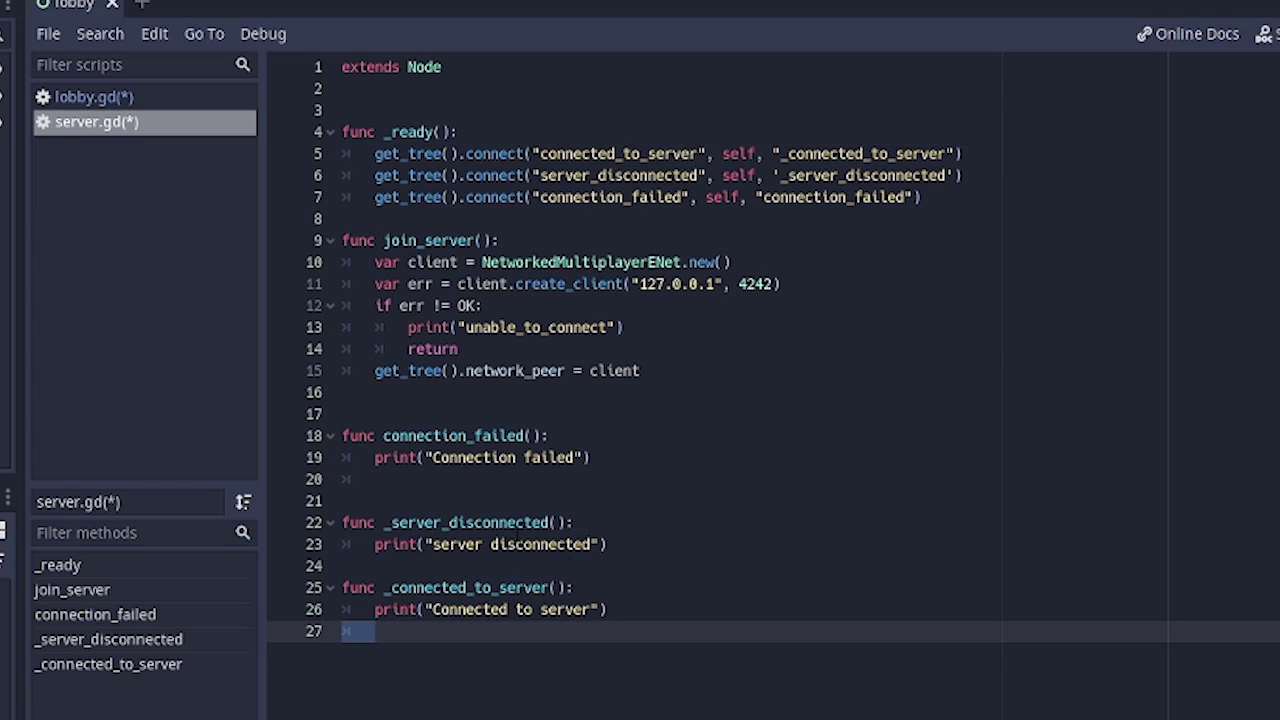
{"action": "double_click", "coordinate": [589, 544]}
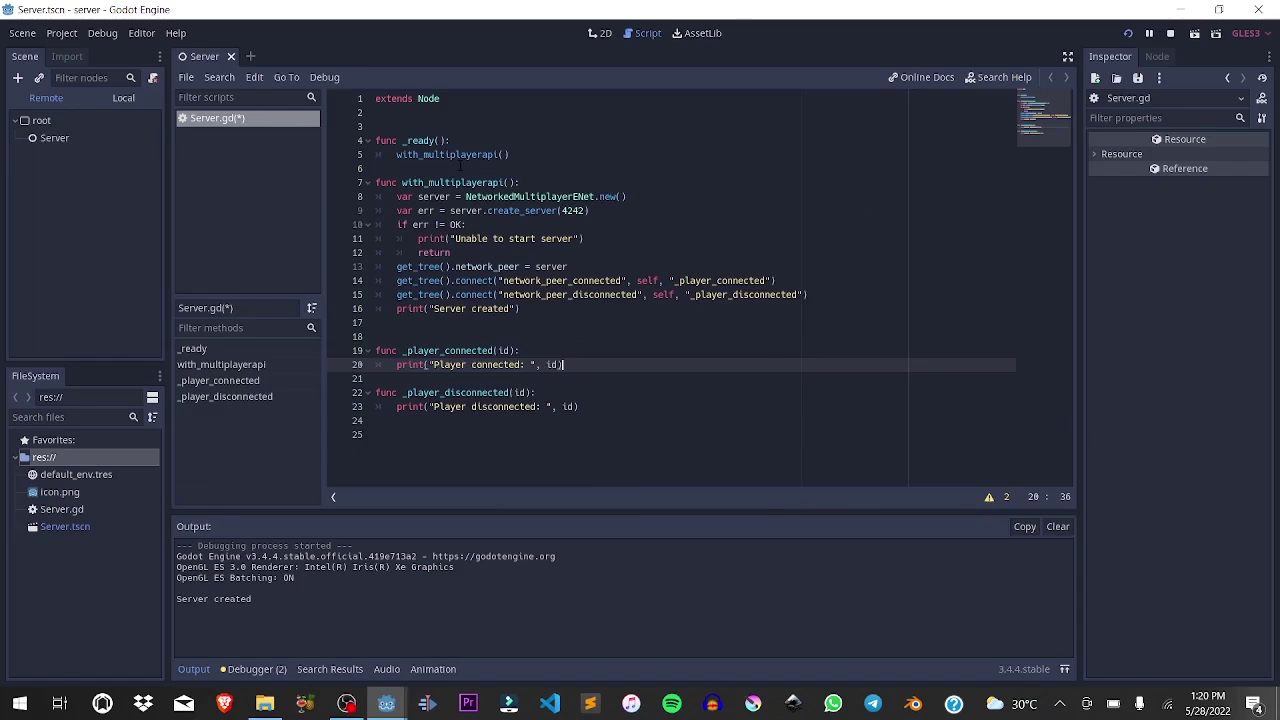
Step: Switch back to the client project, open lobby.gd and save the changes
{"action": "key", "text": "alt+Tab"}
{"action": "left_click", "coordinate": [220, 121]}
{"action": "key", "text": "ctrl+s"}
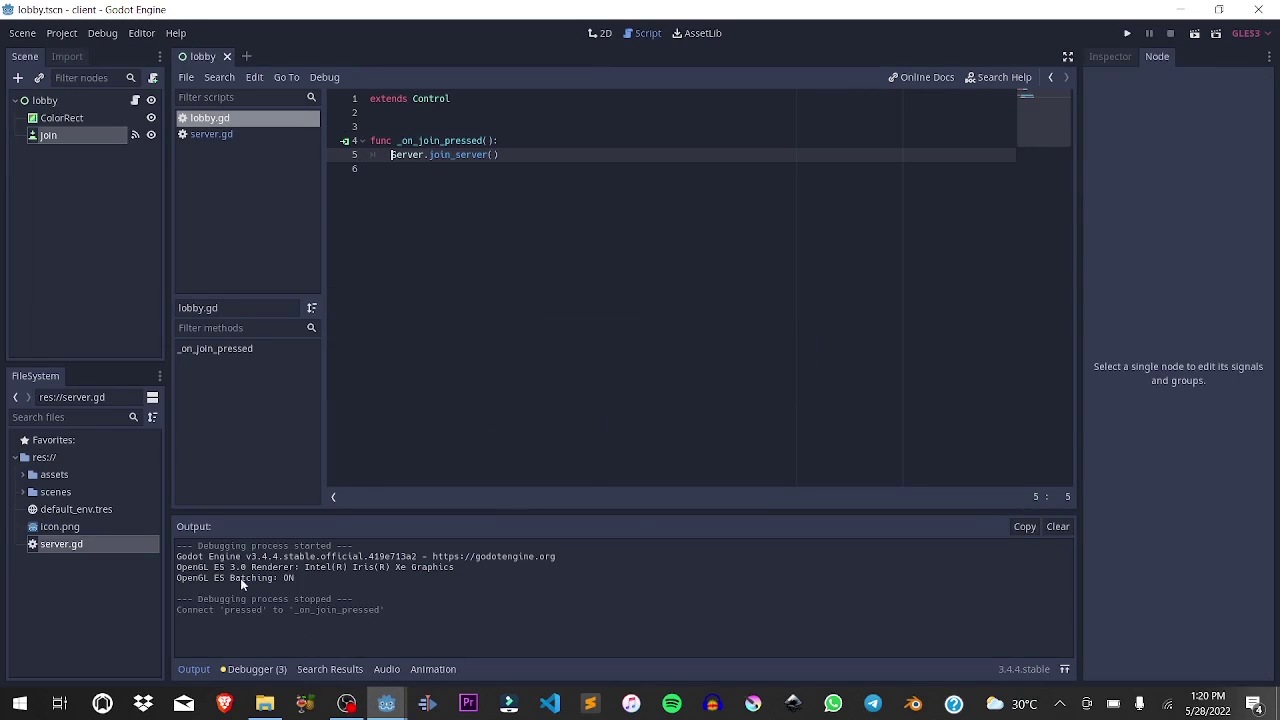
Step: Check the network debug remote port in the client project's editor settings
{"action": "left_click", "coordinate": [143, 33]}
{"action": "left_click", "coordinate": [436, 161]}
{"action": "left_click", "coordinate": [142, 34]}
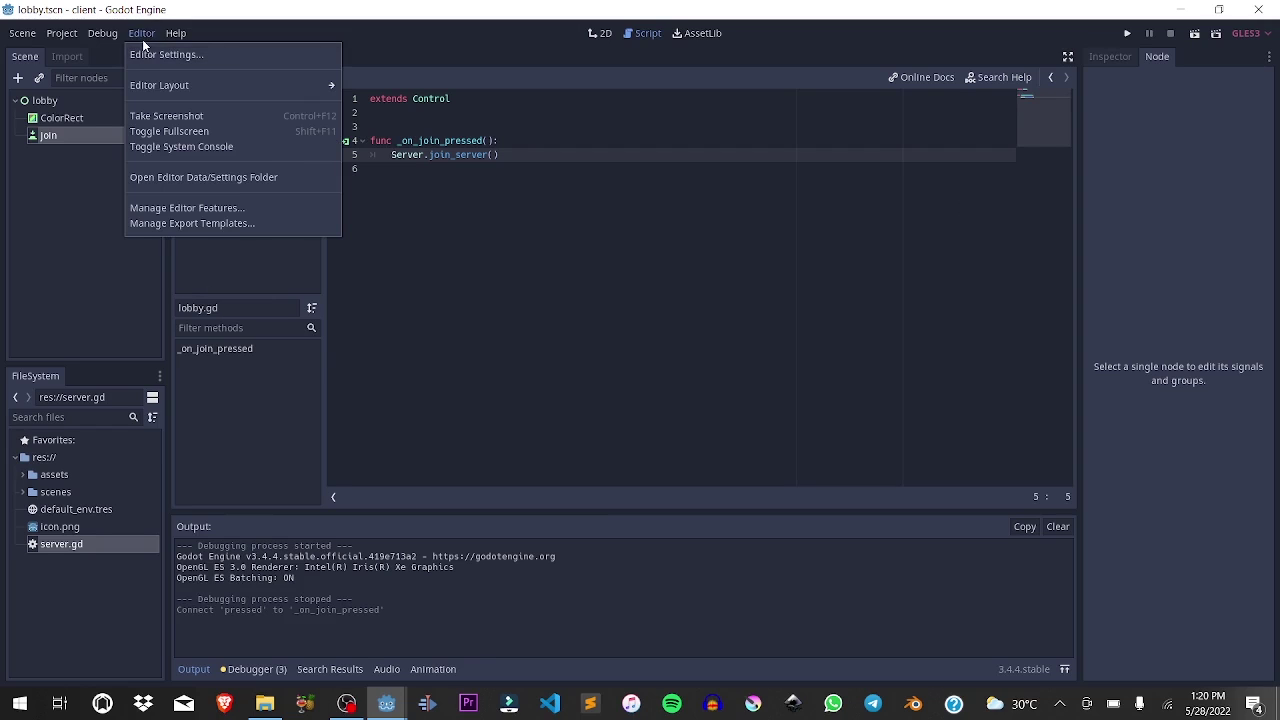
{"action": "left_click", "coordinate": [165, 56]}
{"action": "left_click", "coordinate": [757, 198]}
{"action": "key", "text": "Escape"}
Step: Switch to the server project and check the network debug remote port in its editor settings
{"action": "key", "text": "alt+Tab"}
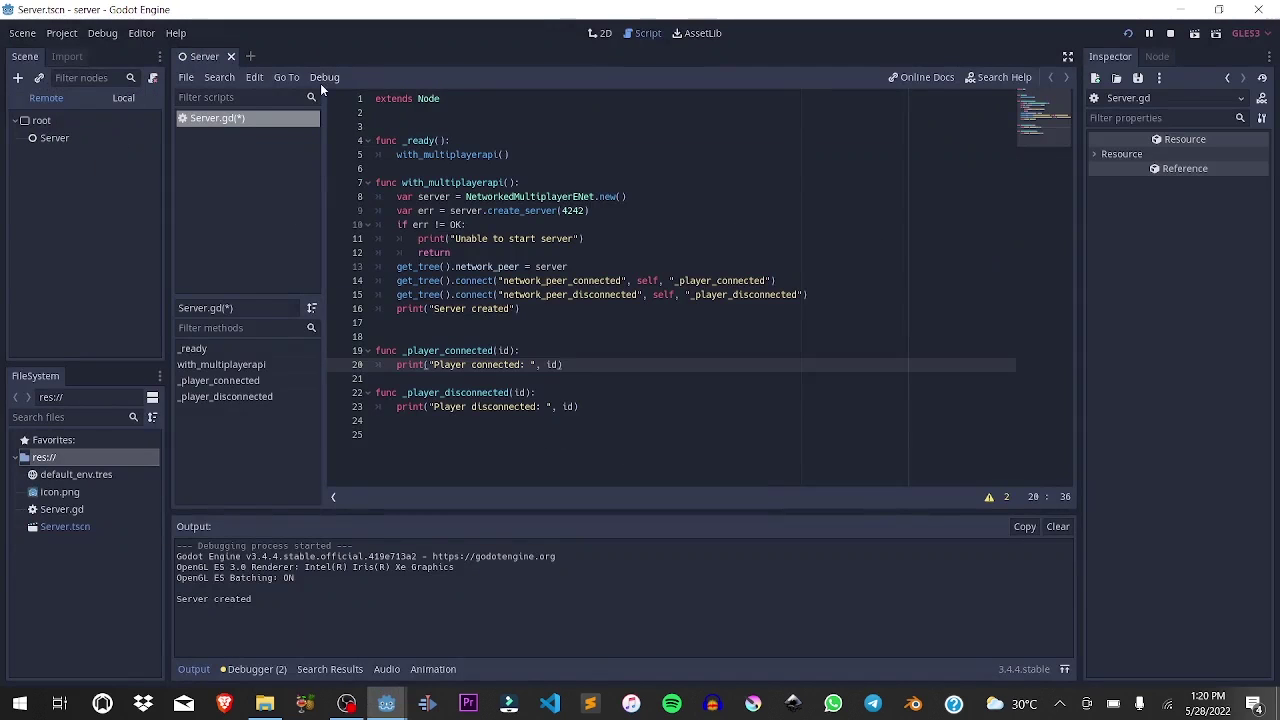
{"action": "left_click", "coordinate": [138, 33]}
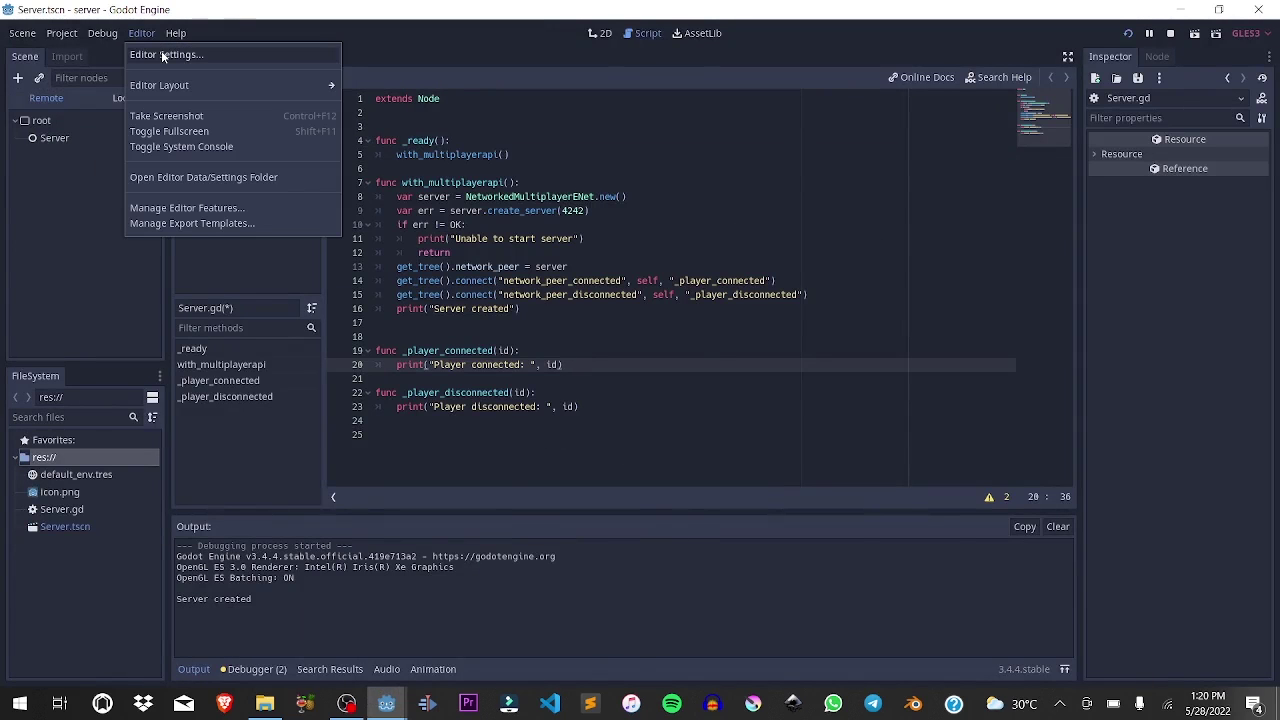
{"action": "left_click", "coordinate": [161, 50]}
{"action": "scroll", "coordinate": [397, 533], "scroll_direction": "down", "scroll_amount": 5}
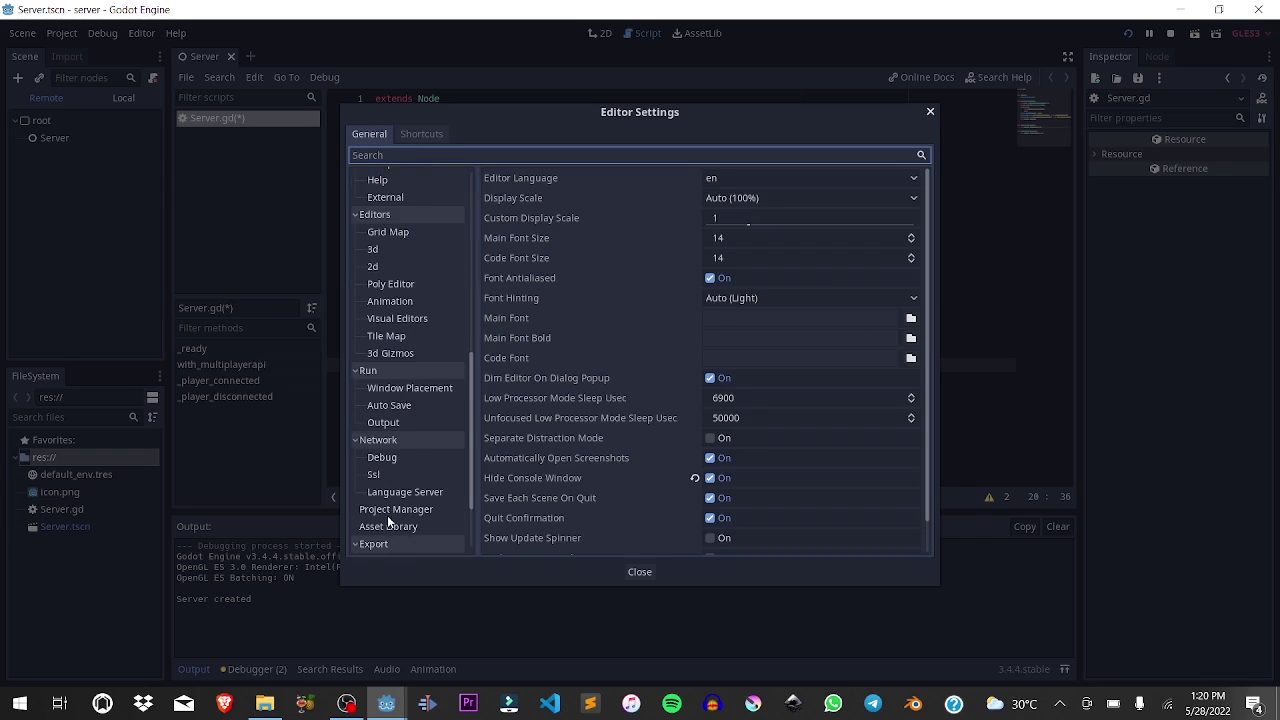
{"action": "scroll", "coordinate": [386, 520], "scroll_direction": "down", "scroll_amount": 3}
{"action": "left_click", "coordinate": [377, 366]}
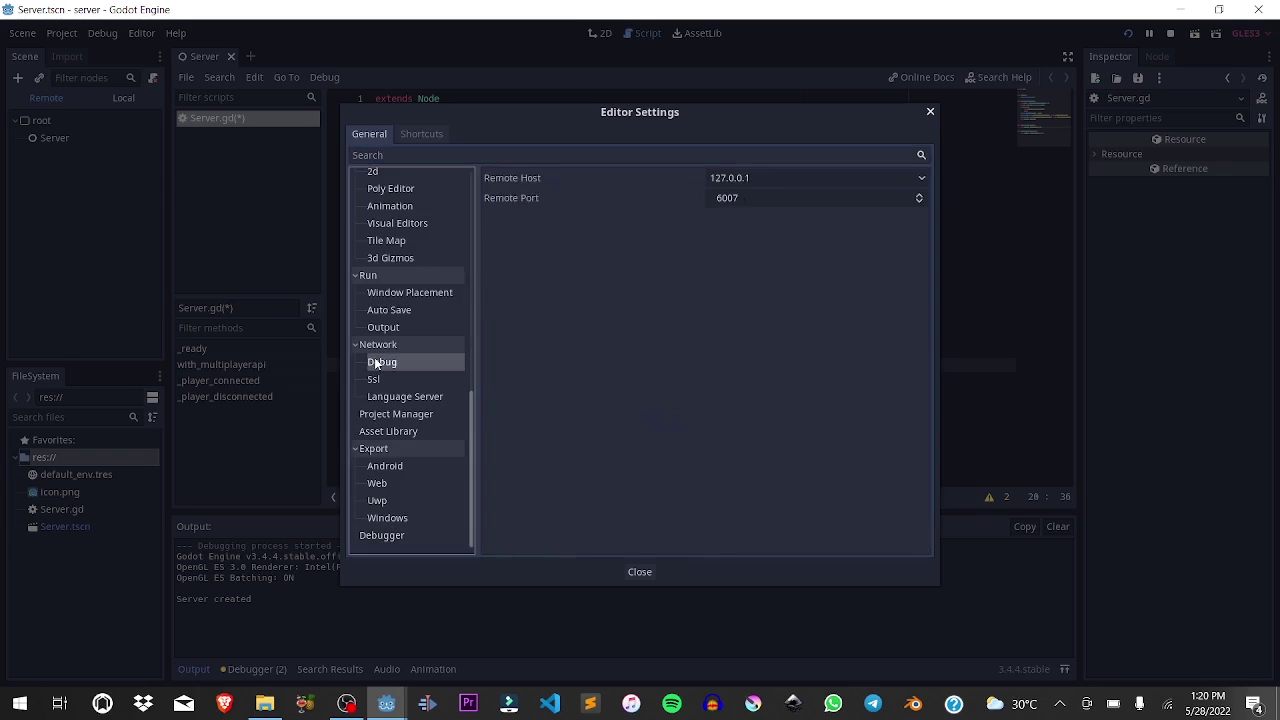
{"action": "left_click", "coordinate": [745, 198]}
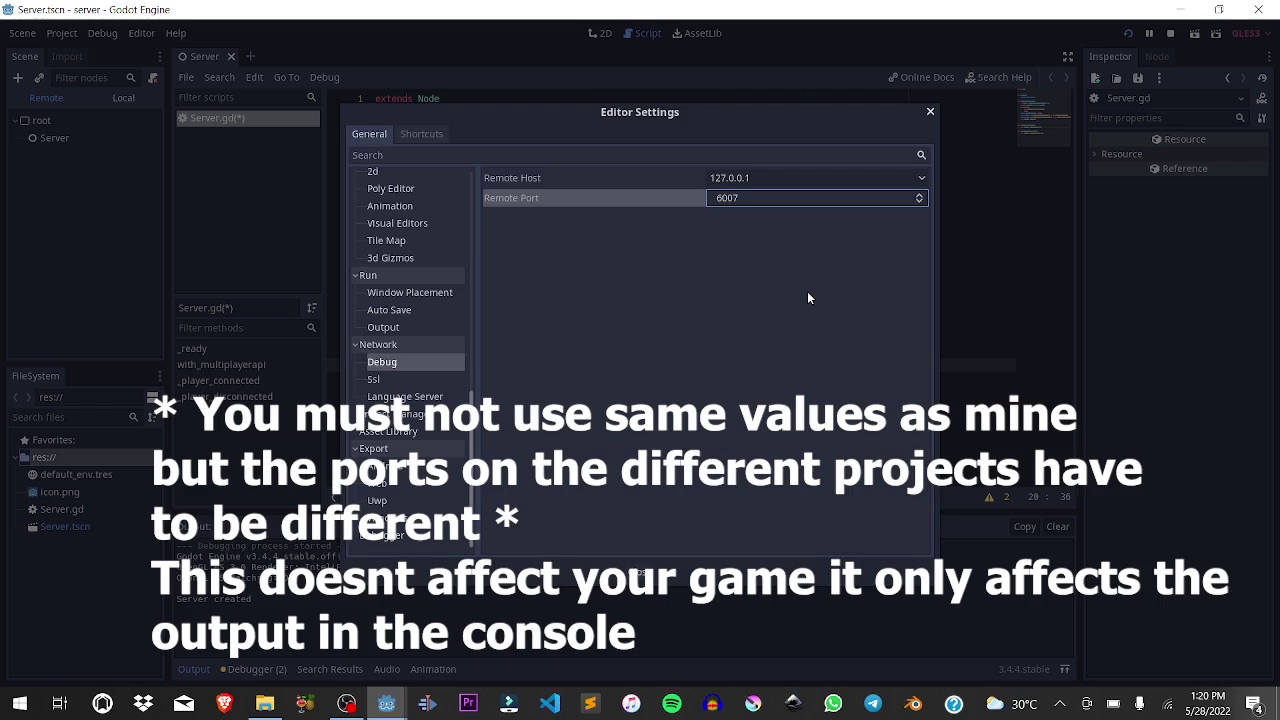
{"action": "key", "text": "Return"}
Step: Restart the server project and return to its script editor
{"action": "left_click", "coordinate": [1124, 36]}
{"action": "left_click", "coordinate": [1128, 33]}
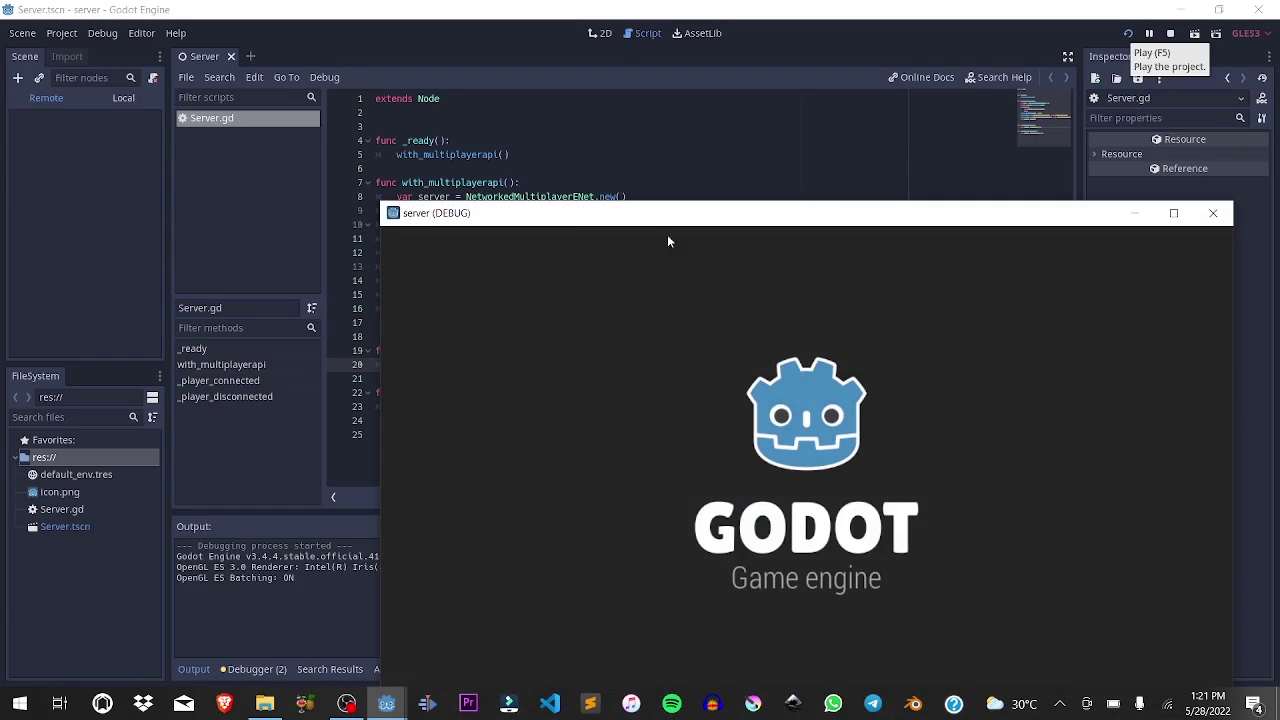
{"action": "left_click", "coordinate": [583, 104]}
Step: Switch to the client project, run it, join the game and check the client's output log
{"action": "key", "text": "alt+Tab"}
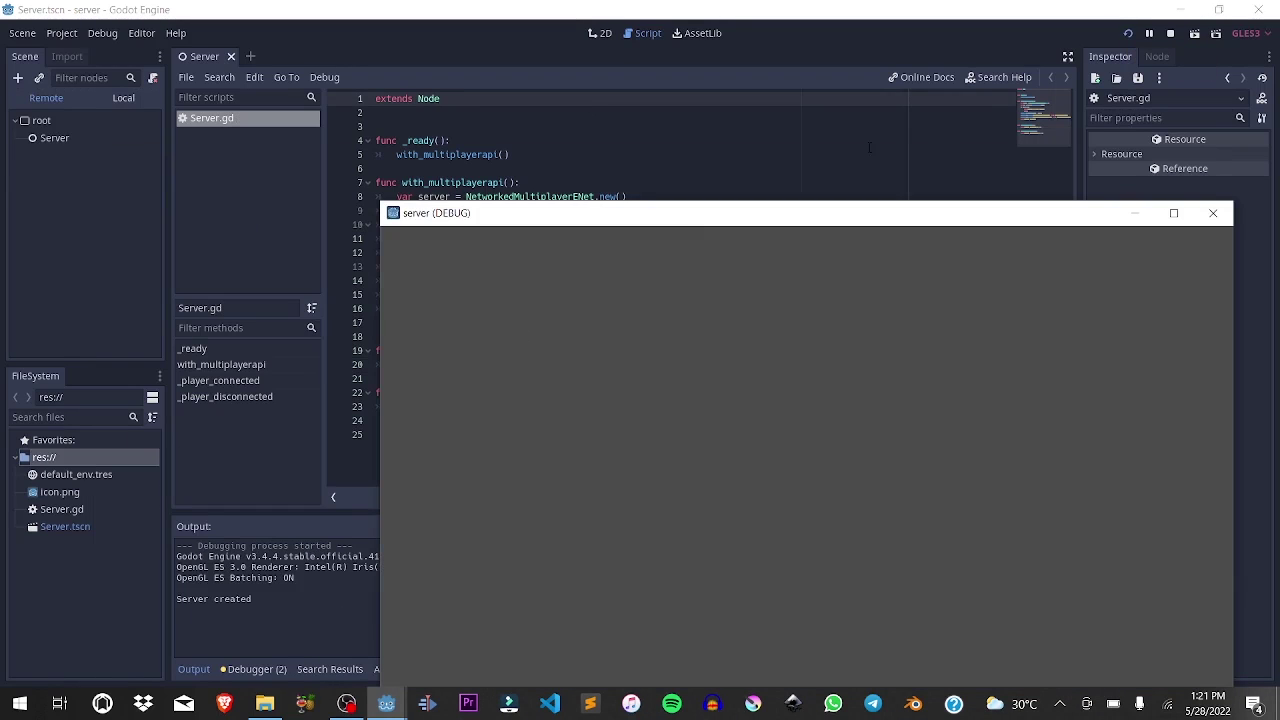
{"action": "key", "text": "alt+Tab"}
{"action": "key", "text": "Tab"}
{"action": "left_click", "coordinate": [1126, 32]}
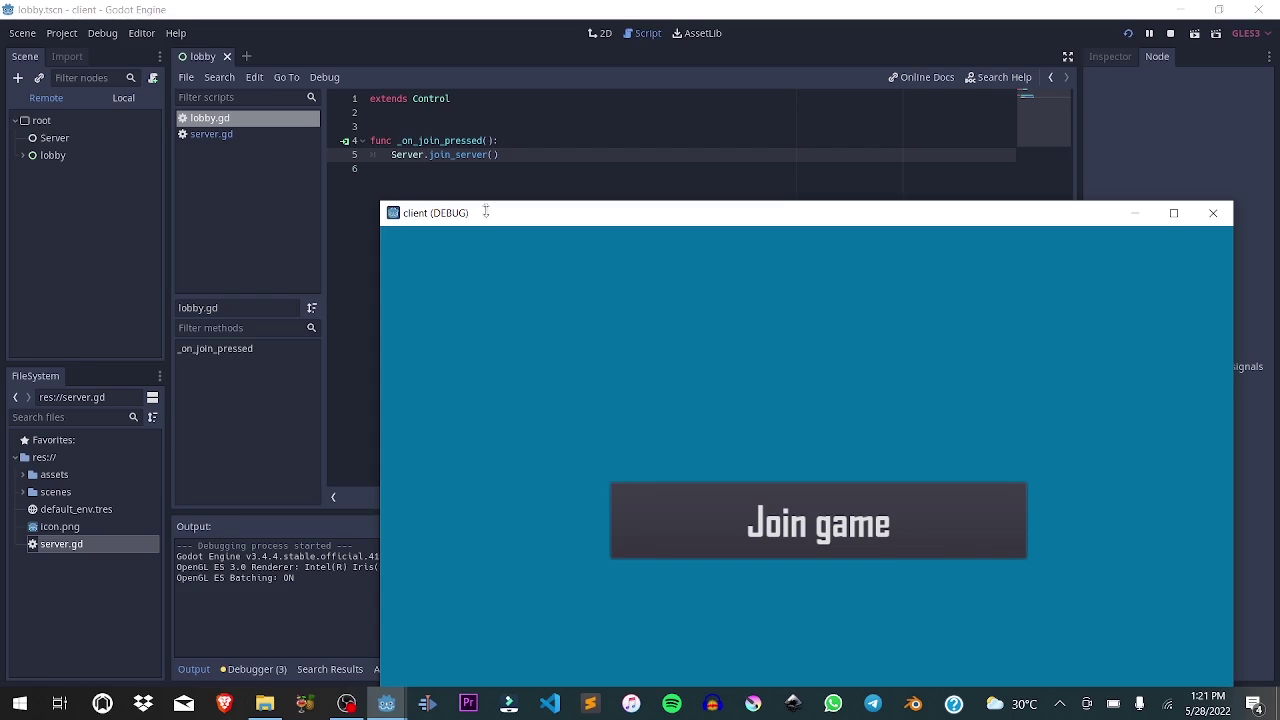
{"action": "left_click", "coordinate": [777, 506]}
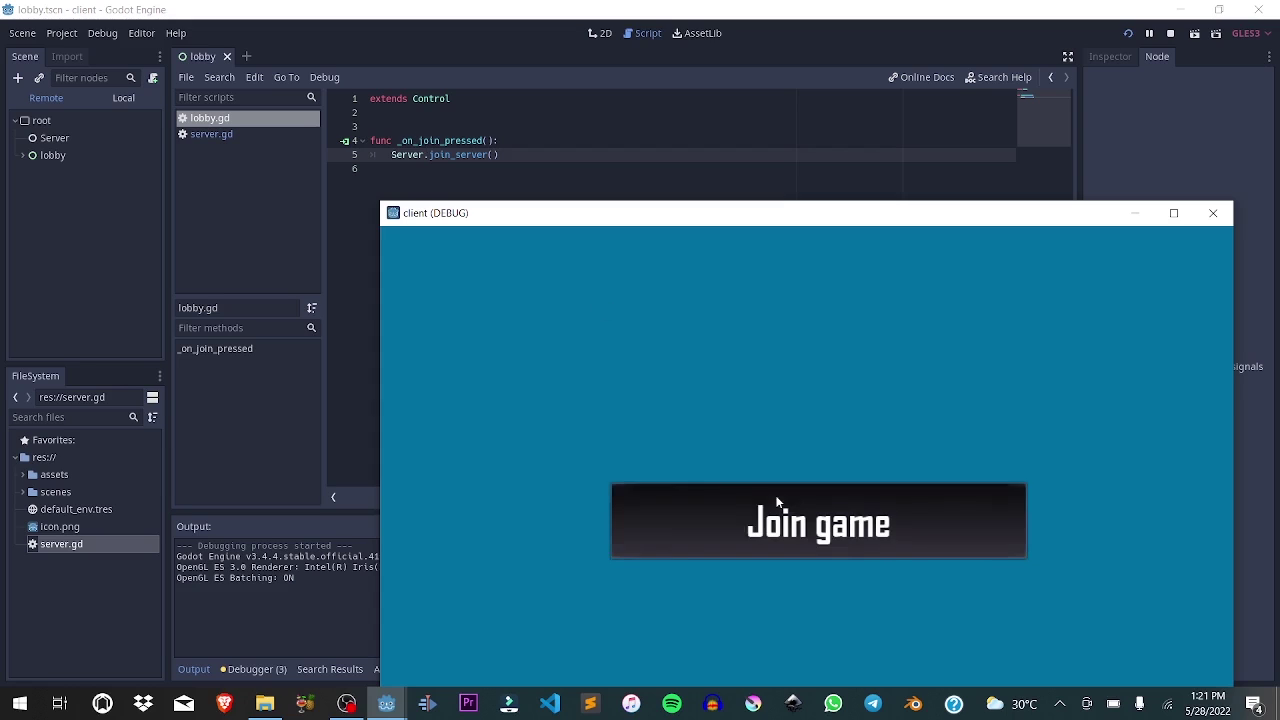
{"action": "left_click", "coordinate": [232, 615]}
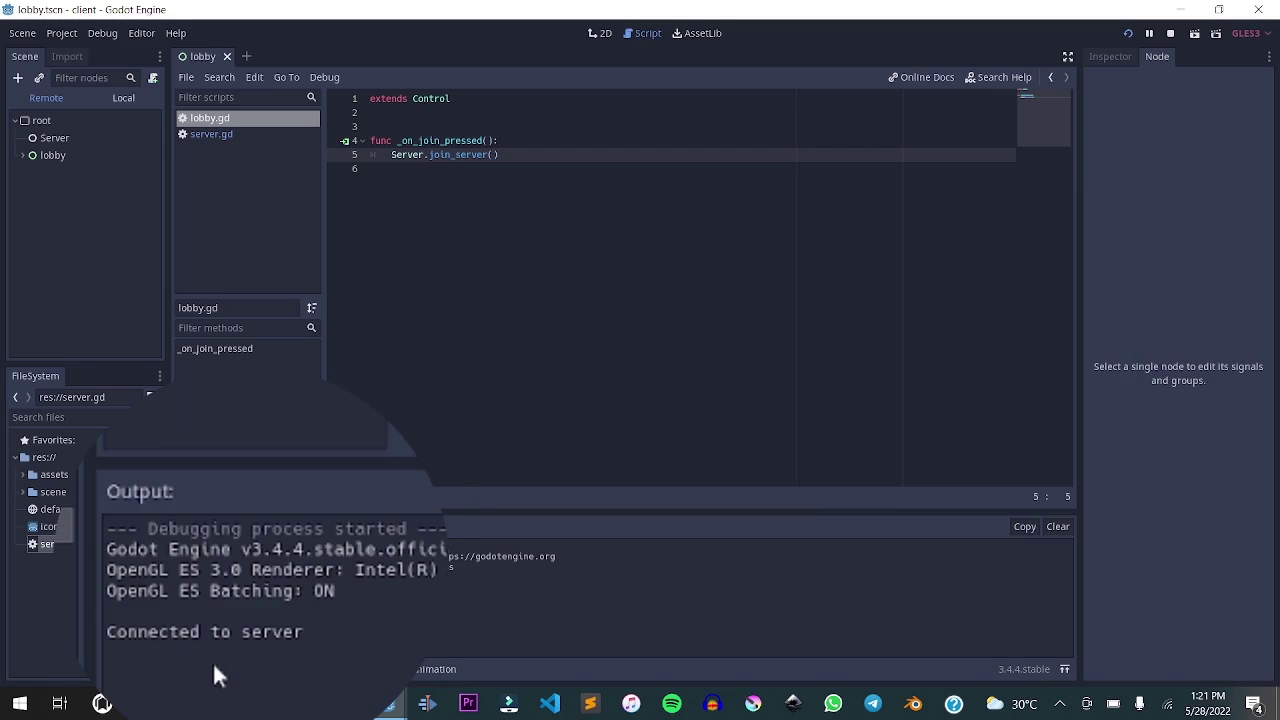
Step: Open server.gd in the client project and review its join_server function
{"action": "left_click", "coordinate": [240, 133]}
{"action": "left_click", "coordinate": [560, 266]}
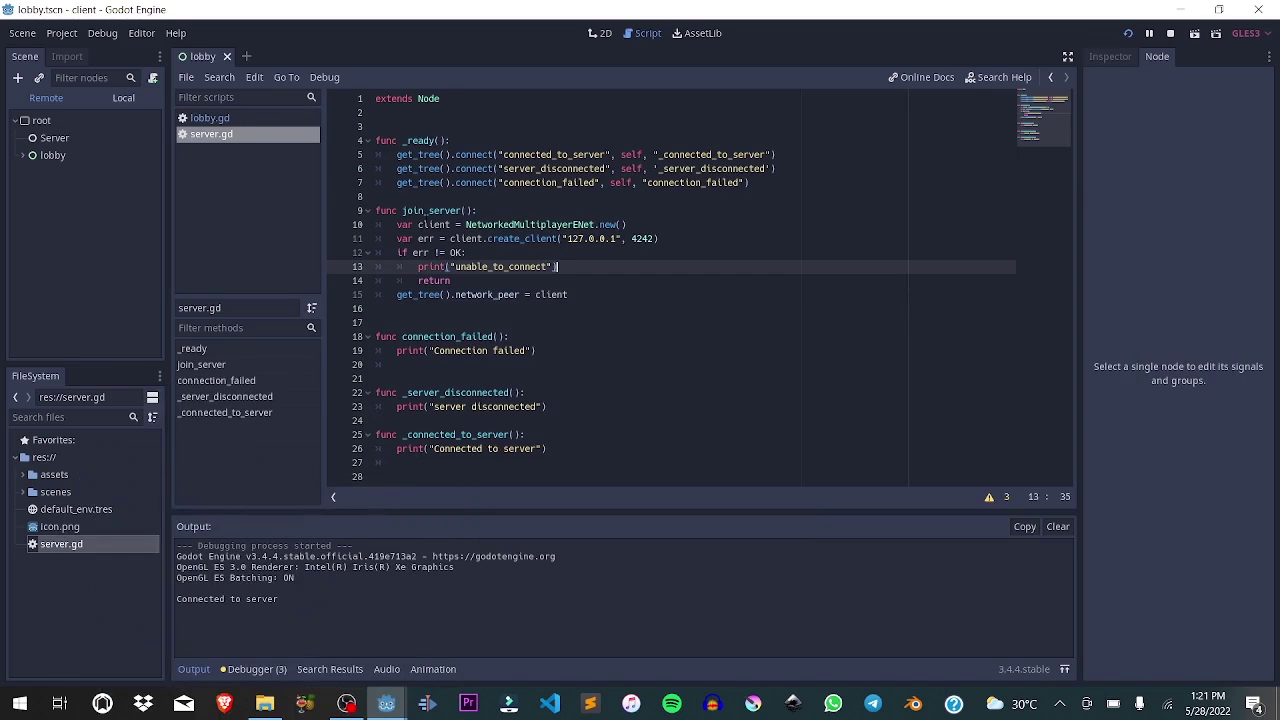
{"action": "left_click_drag", "start_coordinate": [572, 310], "coordinate": [370, 223]}
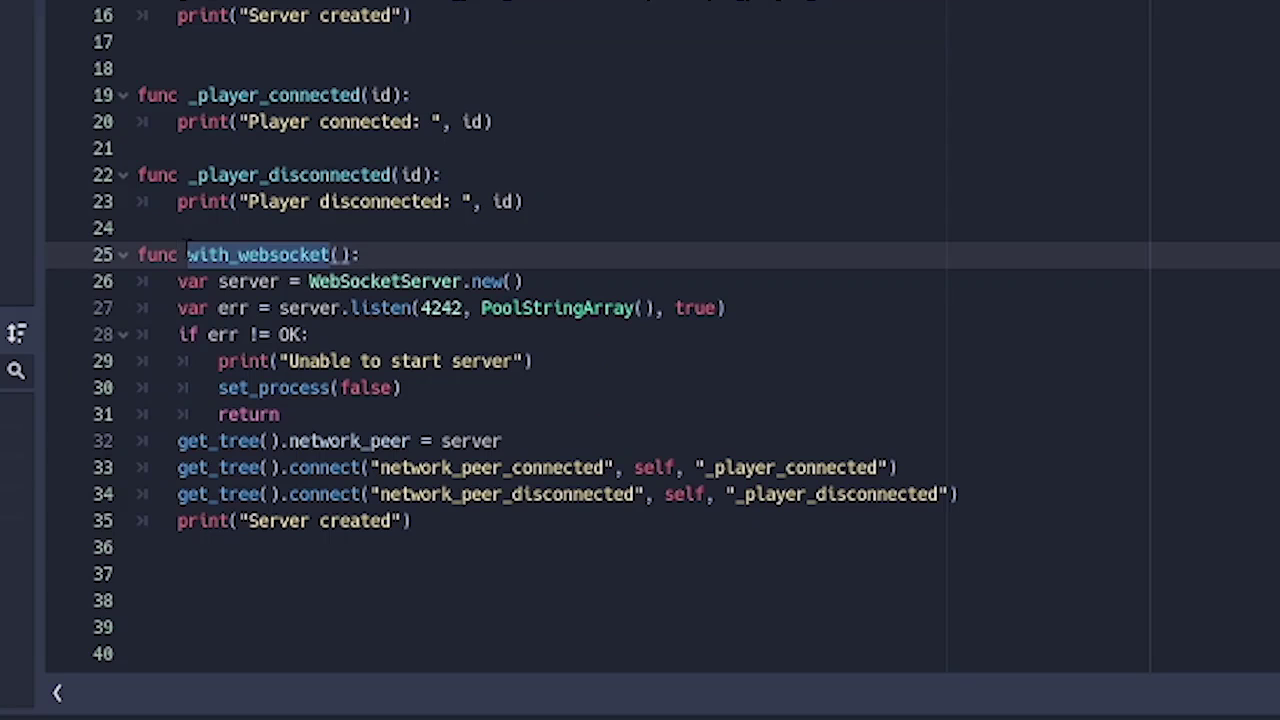
Step: Examine the server script's with_websocket function, its WebSocketServer.new() line and the err assignment
{"action": "key", "text": "Left"}
{"action": "key", "text": "shift+Right"}
{"action": "key", "text": "shift+Right"}
{"action": "key", "text": "shift+Right"}
{"action": "key", "text": "shift+Right"}
{"action": "key", "text": "shift+Right"}
{"action": "key", "text": "shift+Right"}
{"action": "key", "text": "shift+Right"}
{"action": "key", "text": "shift+Right"}
{"action": "key", "text": "shift+Right"}
{"action": "key", "text": "shift+Right"}
{"action": "key", "text": "shift+Right"}
{"action": "key", "text": "shift+Right"}
{"action": "key", "text": "shift+Right"}
{"action": "key", "text": "shift+Right"}
{"action": "scroll", "coordinate": [660, 340], "scroll_direction": "up", "scroll_amount": 4}
{"action": "scroll", "coordinate": [660, 340], "scroll_direction": "down", "scroll_amount": 2}
{"action": "scroll", "coordinate": [422, 264], "scroll_direction": "down", "scroll_amount": 2}
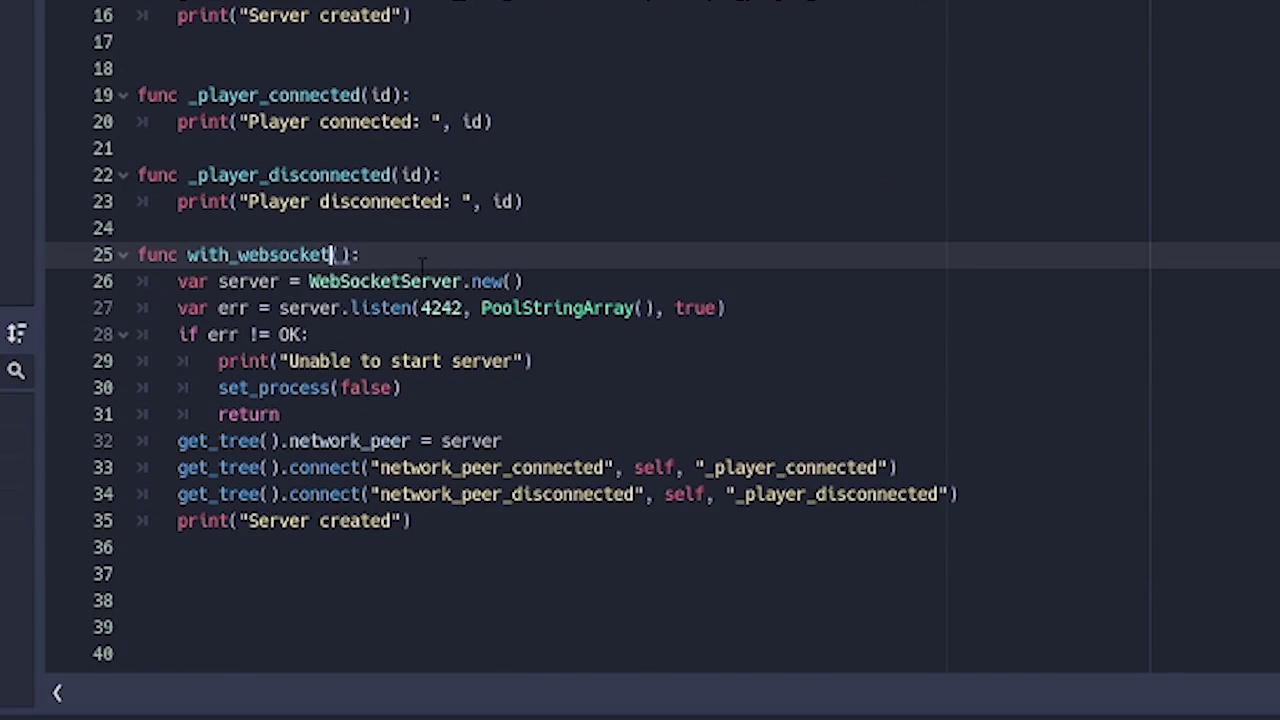
{"action": "left_click_drag", "start_coordinate": [214, 306], "coordinate": [358, 254]}
{"action": "triple_click", "coordinate": [434, 281]}
{"action": "left_click", "coordinate": [564, 281]}
{"action": "left_click_drag", "start_coordinate": [220, 308], "coordinate": [389, 307]}
{"action": "left_click", "coordinate": [389, 308]}
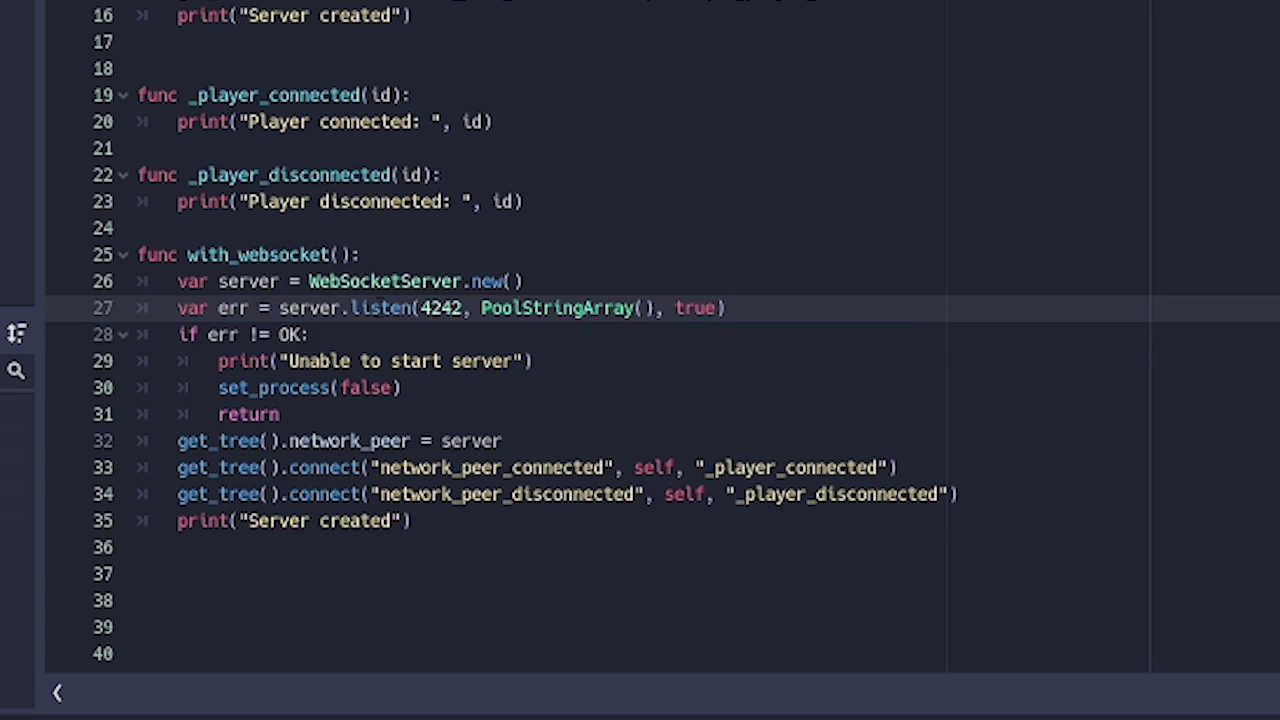
Step: Compare the listen call in with_websocket with create_server above, examining its port, PoolStringArray() and true arguments
{"action": "double_click", "coordinate": [408, 308]}
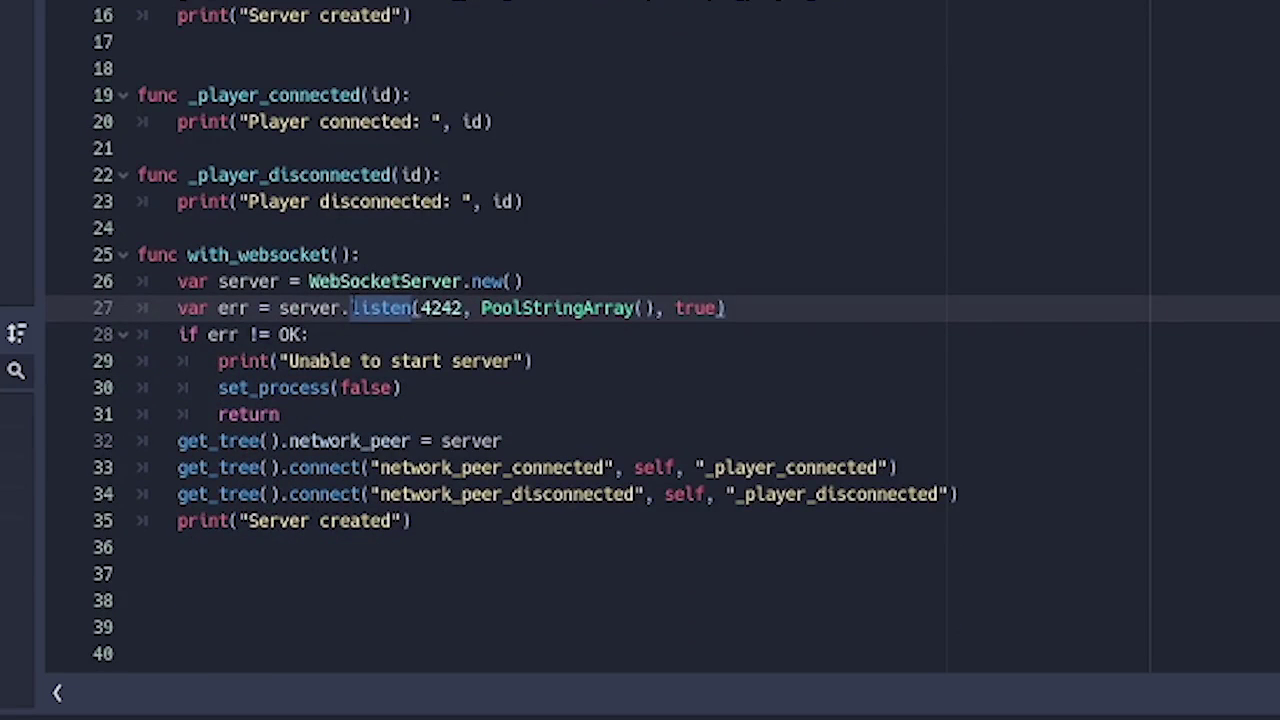
{"action": "scroll", "coordinate": [362, 318], "scroll_direction": "up", "scroll_amount": 4}
{"action": "double_click", "coordinate": [410, 148]}
{"action": "scroll", "coordinate": [487, 148], "scroll_direction": "down", "scroll_amount": 4}
{"action": "double_click", "coordinate": [440, 308]}
{"action": "double_click", "coordinate": [586, 308]}
{"action": "left_click", "coordinate": [644, 308]}
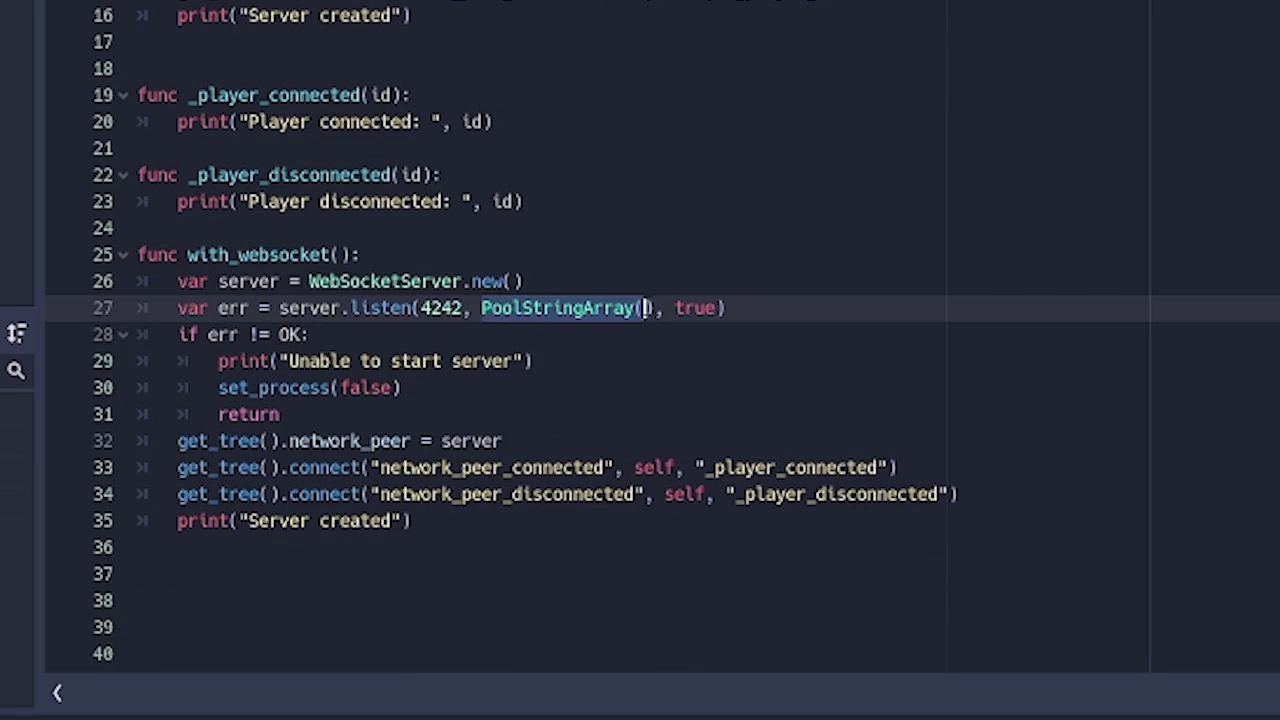
{"action": "left_click_drag", "start_coordinate": [674, 308], "coordinate": [716, 308]}
{"action": "left_click", "coordinate": [482, 308]}
{"action": "left_click_drag", "start_coordinate": [482, 308], "coordinate": [664, 308]}
{"action": "left_click", "coordinate": [686, 308]}
{"action": "double_click", "coordinate": [686, 308]}
{"action": "left_click", "coordinate": [690, 285]}
{"action": "left_click", "coordinate": [688, 308]}
{"action": "double_click", "coordinate": [690, 310]}
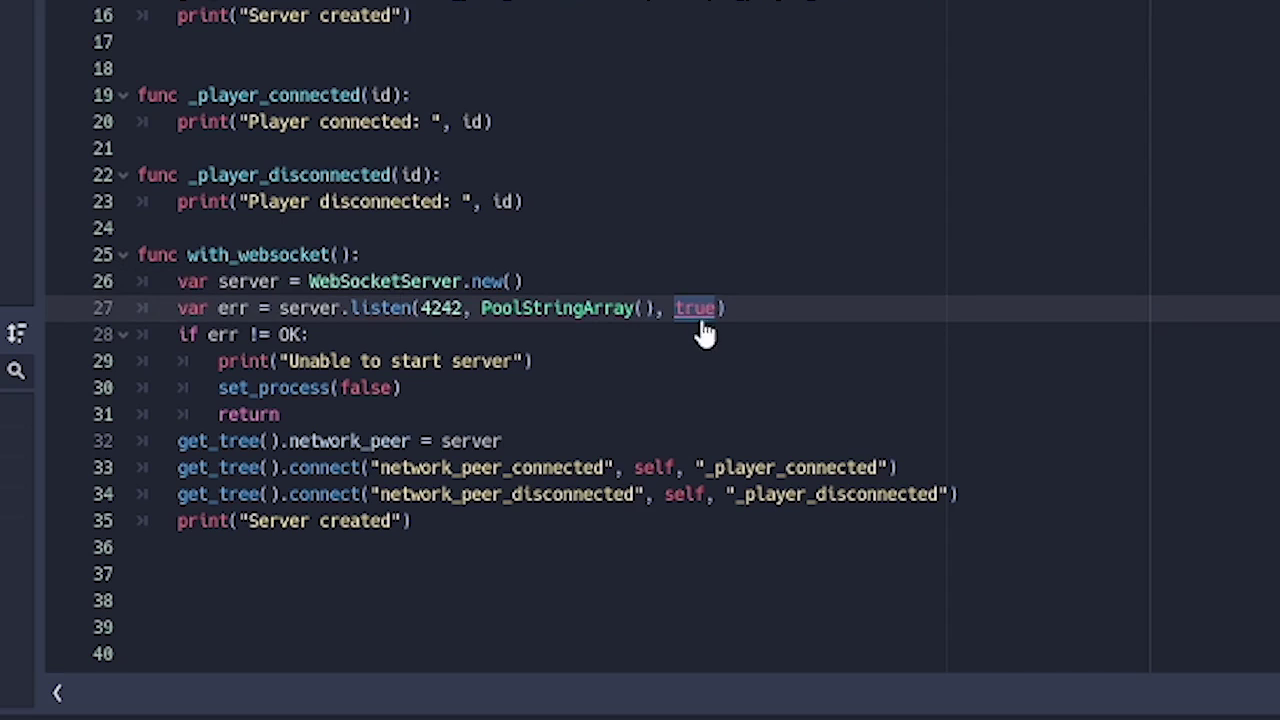
Step: Read the documentation of the listen method's gd_mp_api parameter and relate it to the true argument in with_websocket
{"action": "left_click", "coordinate": [375, 314], "text": "ctrl"}
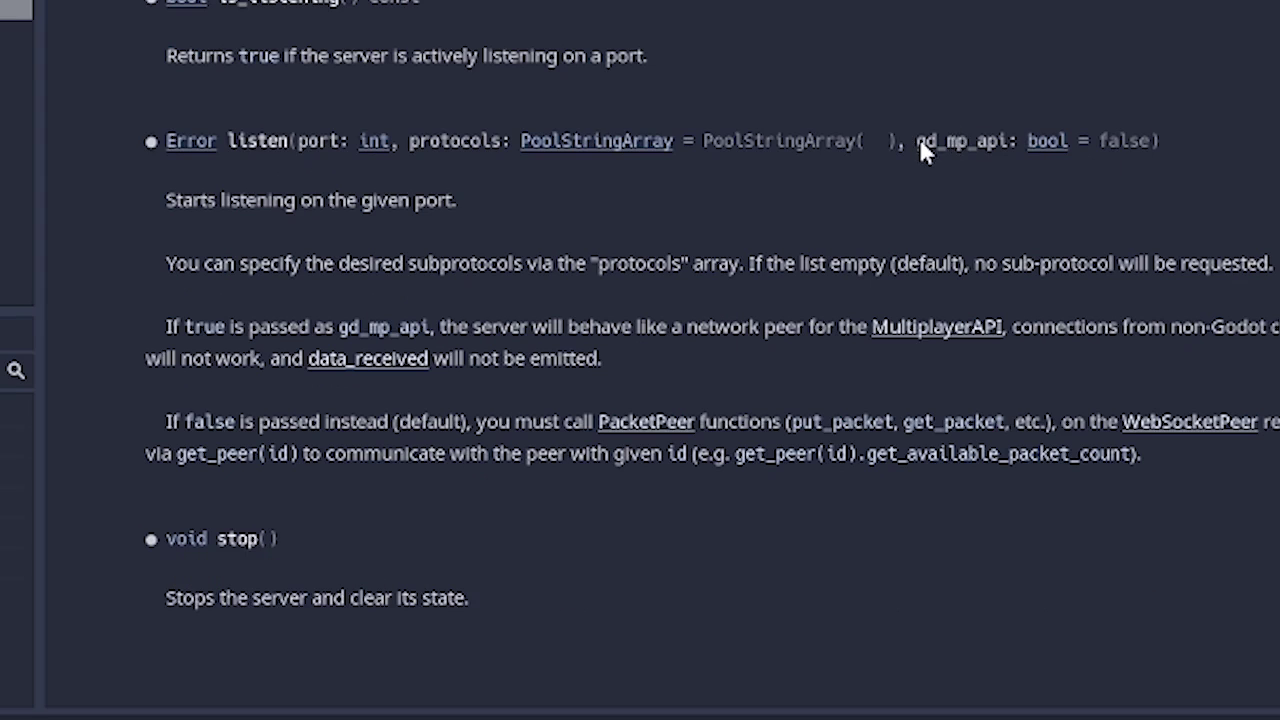
{"action": "left_click_drag", "start_coordinate": [915, 140], "coordinate": [1014, 148]}
{"action": "left_click", "coordinate": [938, 170]}
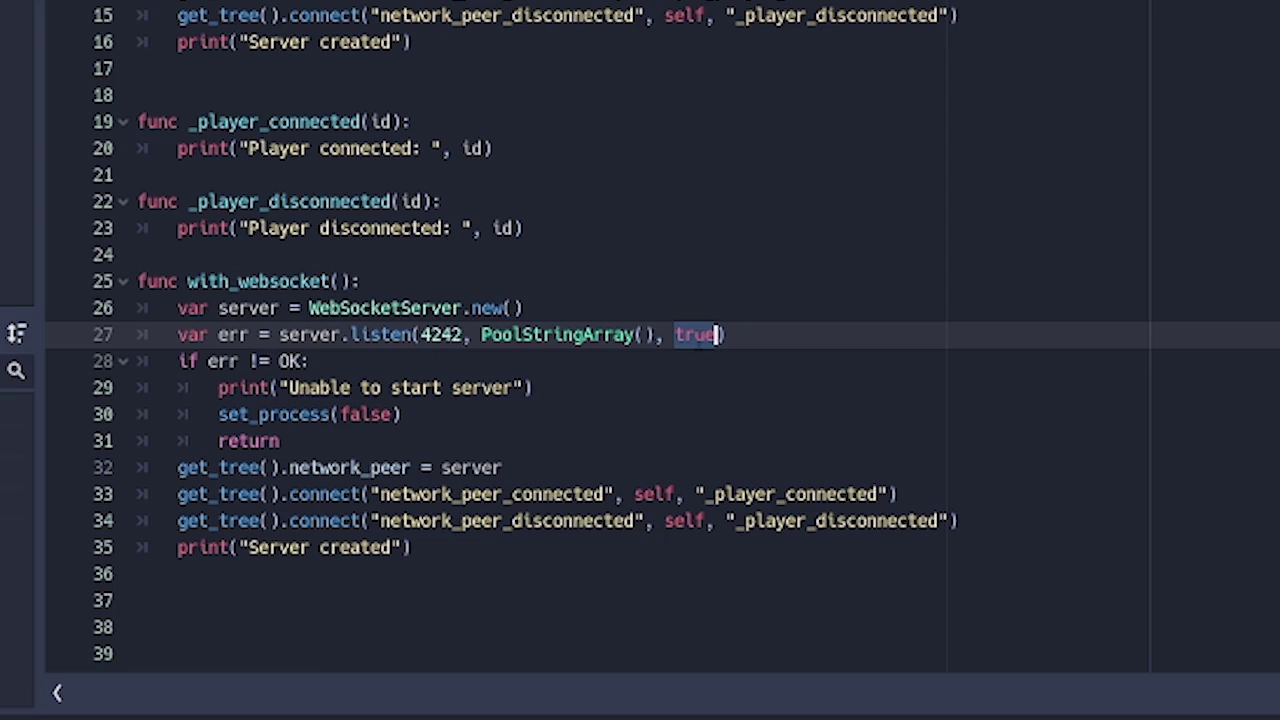
{"action": "scroll", "coordinate": [645, 226], "scroll_direction": "up", "scroll_amount": 4}
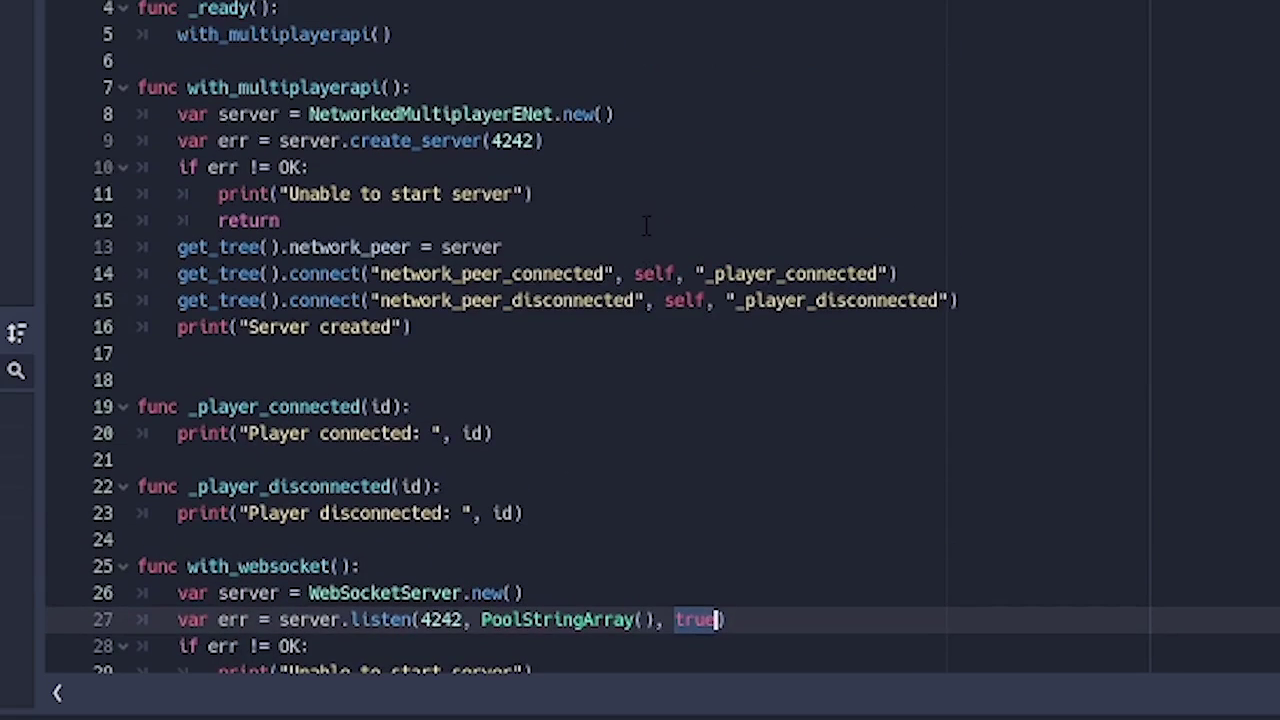
{"action": "double_click", "coordinate": [272, 34]}
{"action": "scroll", "coordinate": [432, 467], "scroll_direction": "down", "scroll_amount": 4}
{"action": "left_click", "coordinate": [431, 309]}
{"action": "double_click", "coordinate": [695, 308]}
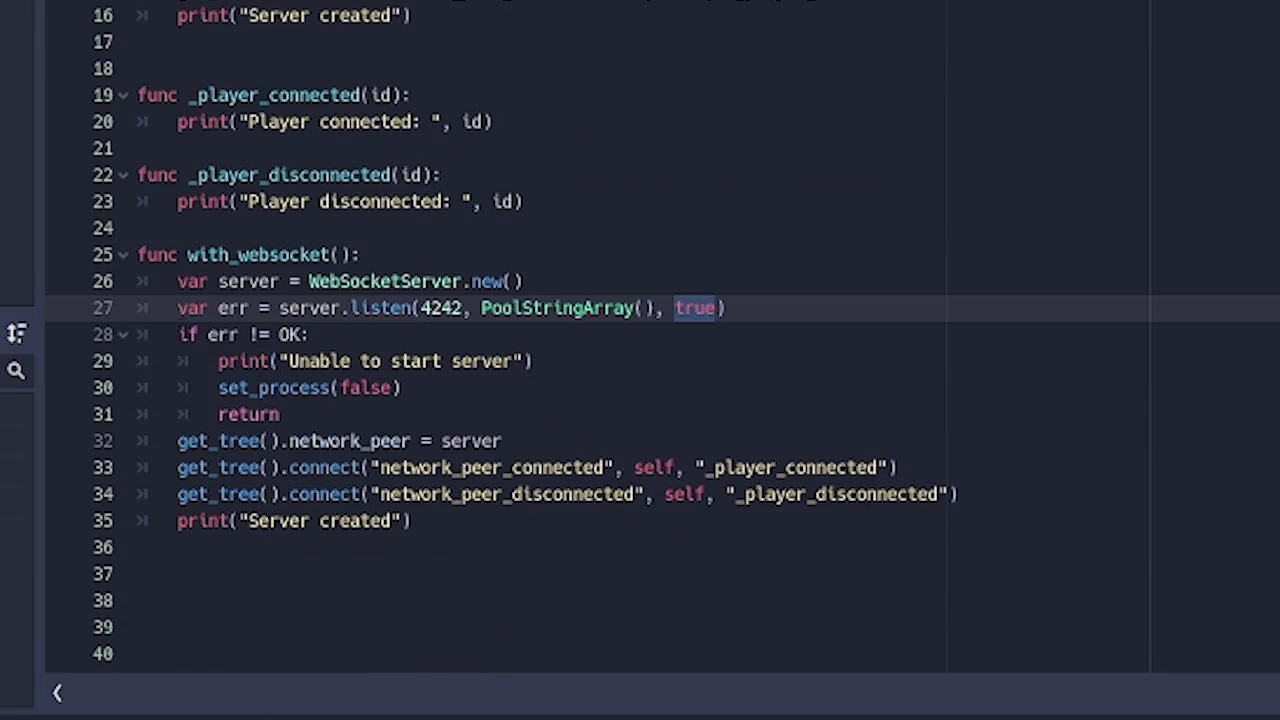
Step: Examine the error-handling block in with_websocket, including its print, set_process(false) and return lines
{"action": "left_click_drag", "start_coordinate": [178, 334], "coordinate": [595, 372]}
{"action": "left_click", "coordinate": [592, 372]}
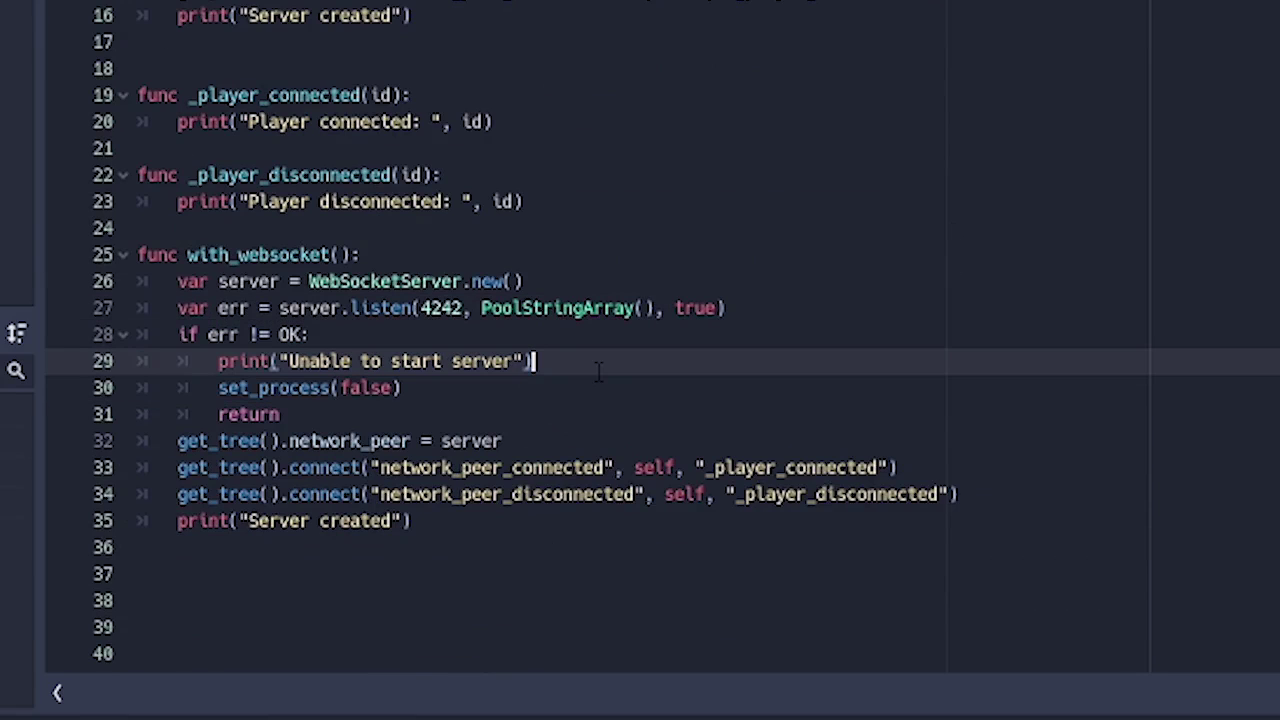
{"action": "left_click_drag", "start_coordinate": [405, 388], "coordinate": [216, 388]}
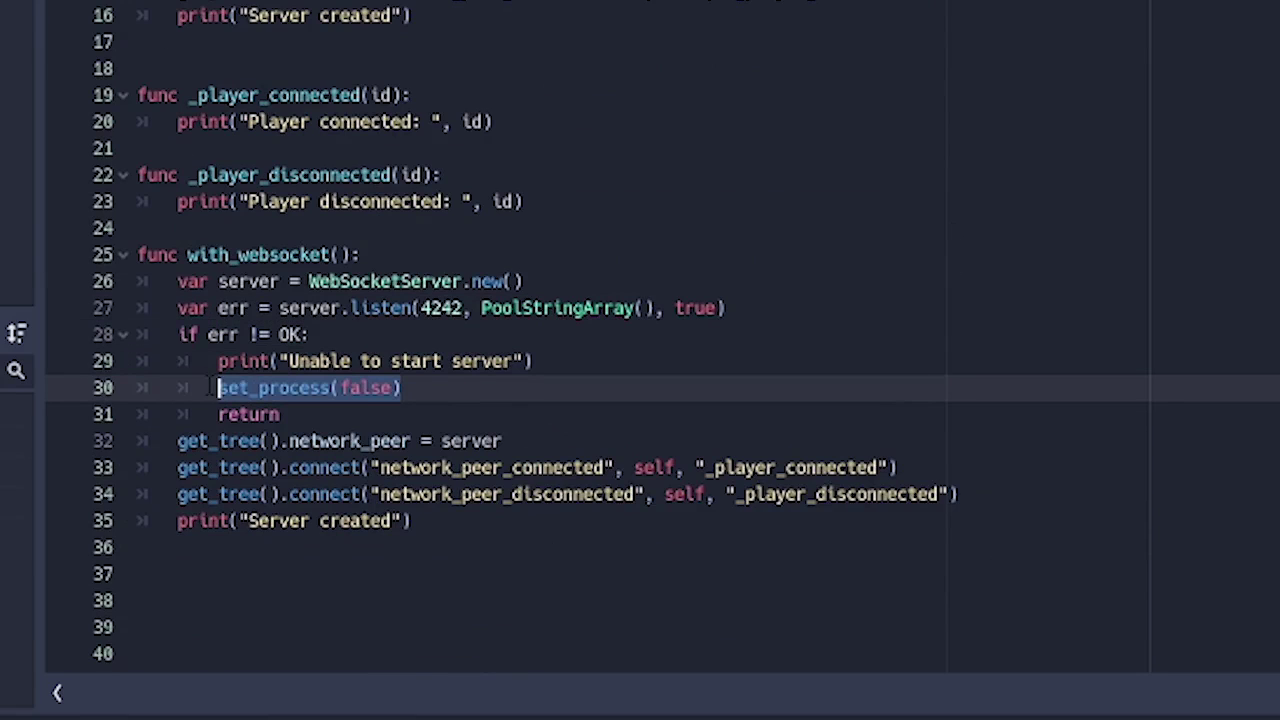
{"action": "left_click_drag", "start_coordinate": [138, 414], "coordinate": [178, 414]}
{"action": "left_click", "coordinate": [219, 414]}
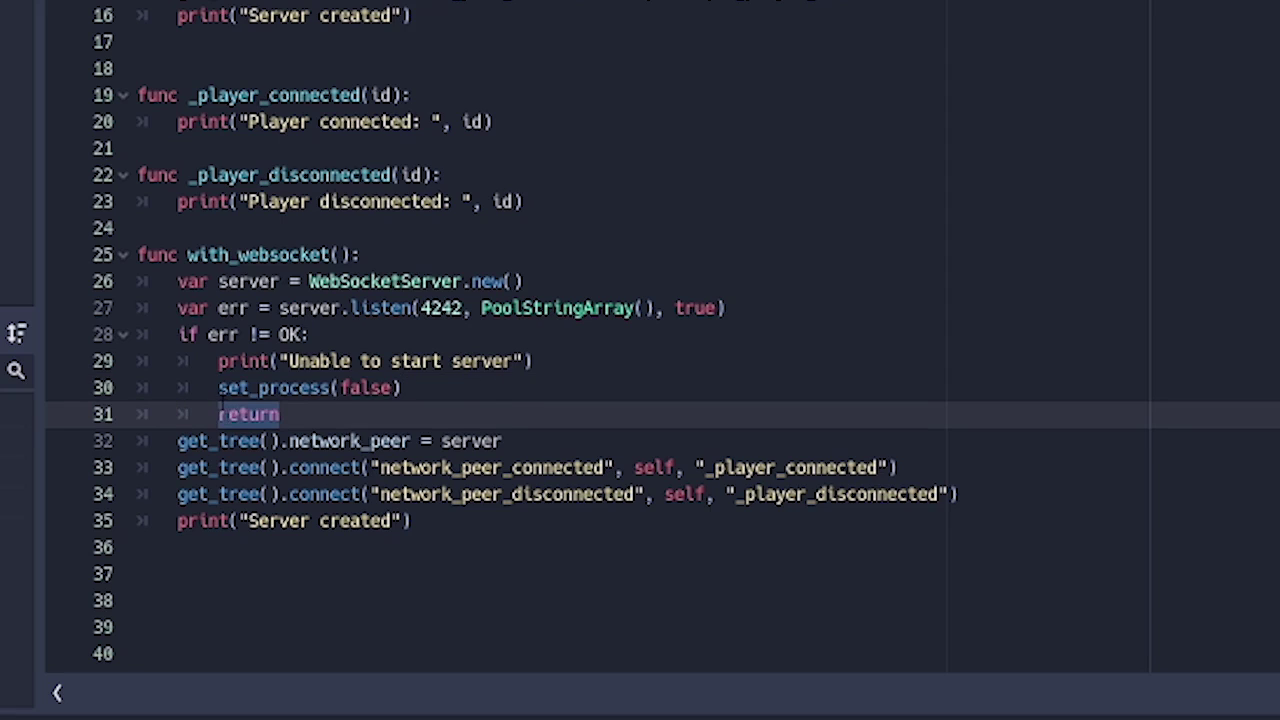
{"action": "double_click", "coordinate": [228, 390]}
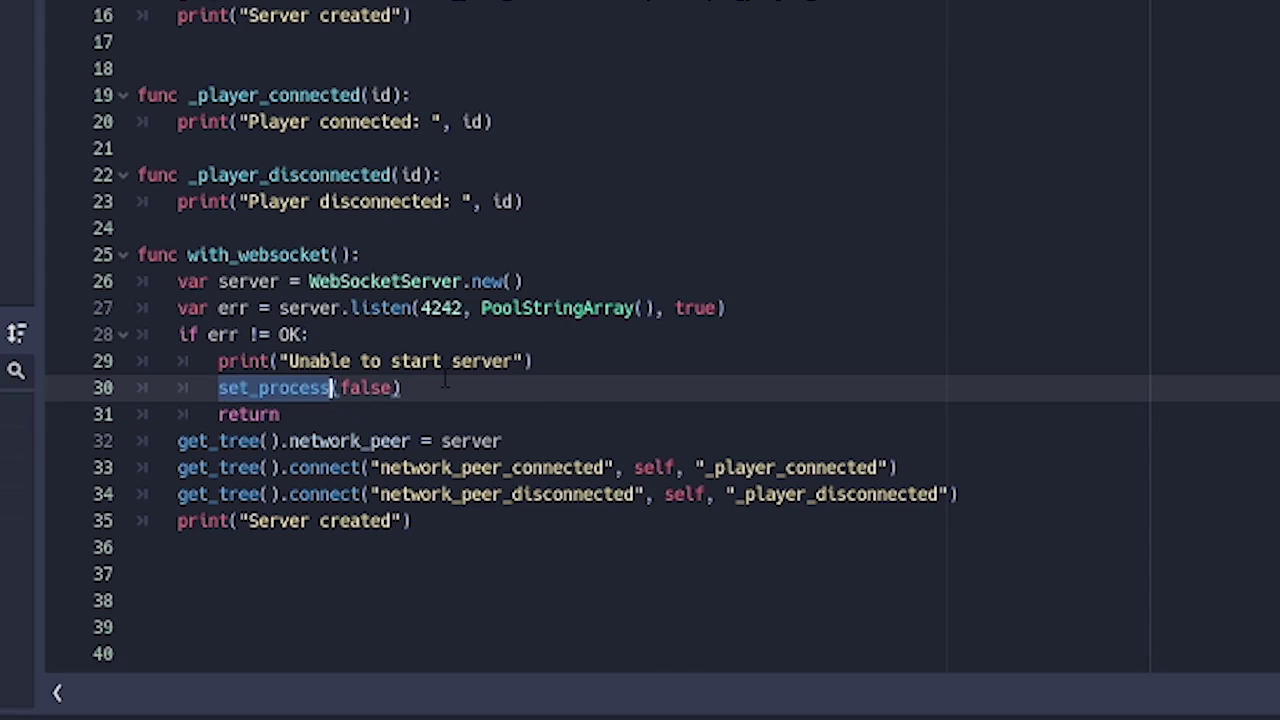
{"action": "left_click_drag", "start_coordinate": [402, 387], "coordinate": [262, 361]}
{"action": "left_click", "coordinate": [218, 361]}
Step: Examine the network_peer assignment and the two signal connections at the end of with_websocket
{"action": "left_click_drag", "start_coordinate": [177, 440], "coordinate": [500, 440]}
{"action": "left_click", "coordinate": [503, 440]}
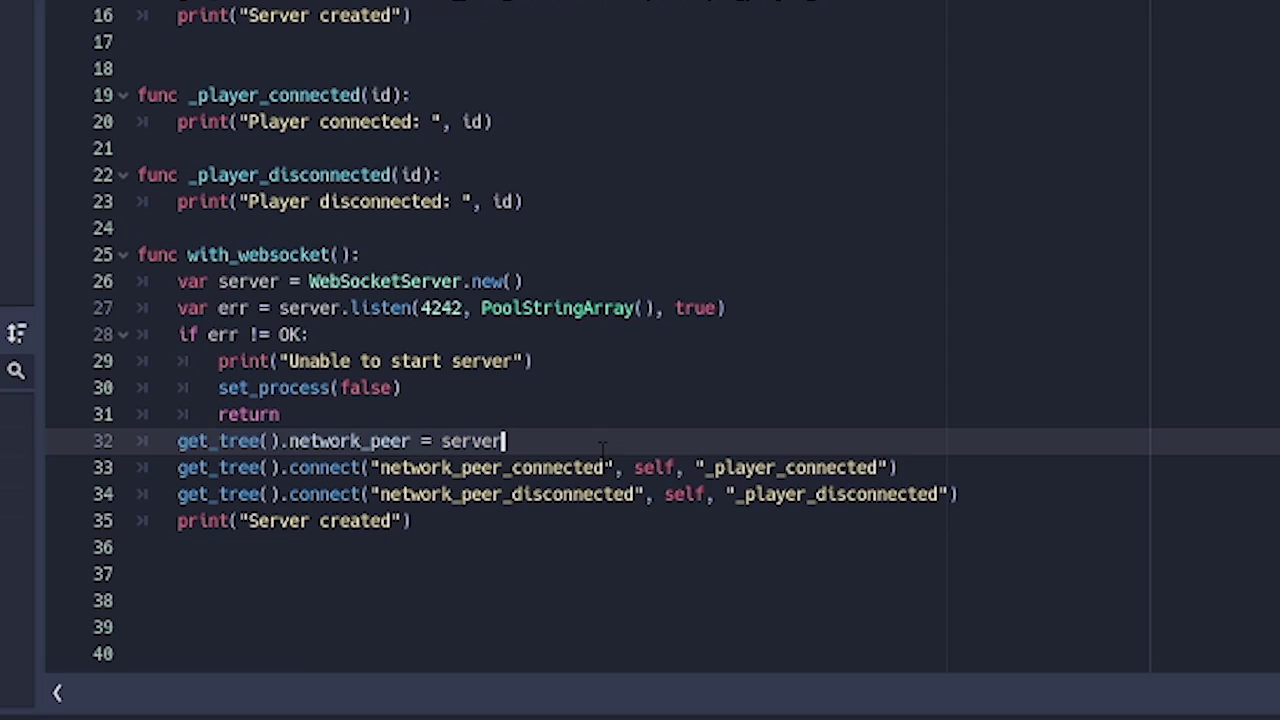
{"action": "left_click_drag", "start_coordinate": [175, 440], "coordinate": [563, 436]}
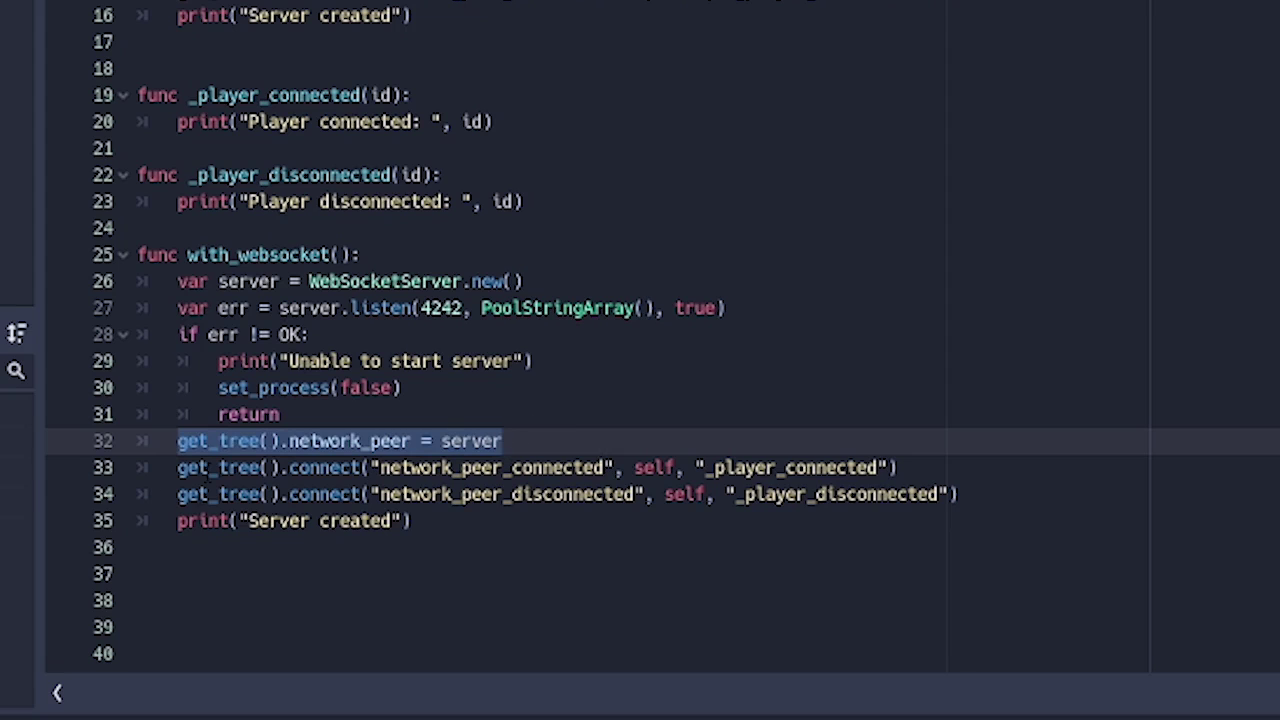
{"action": "left_click_drag", "start_coordinate": [207, 467], "coordinate": [413, 520]}
{"action": "left_click_drag", "start_coordinate": [686, 497], "coordinate": [958, 494]}
{"action": "left_click", "coordinate": [958, 494]}
{"action": "scroll", "coordinate": [205, 530], "scroll_direction": "up", "scroll_amount": 4}
{"action": "scroll", "coordinate": [205, 530], "scroll_direction": "down", "scroll_amount": 4}
Step: Below with_websocket, add a _process(delta) function that calls server.poll()
{"action": "double_click", "coordinate": [279, 388]}
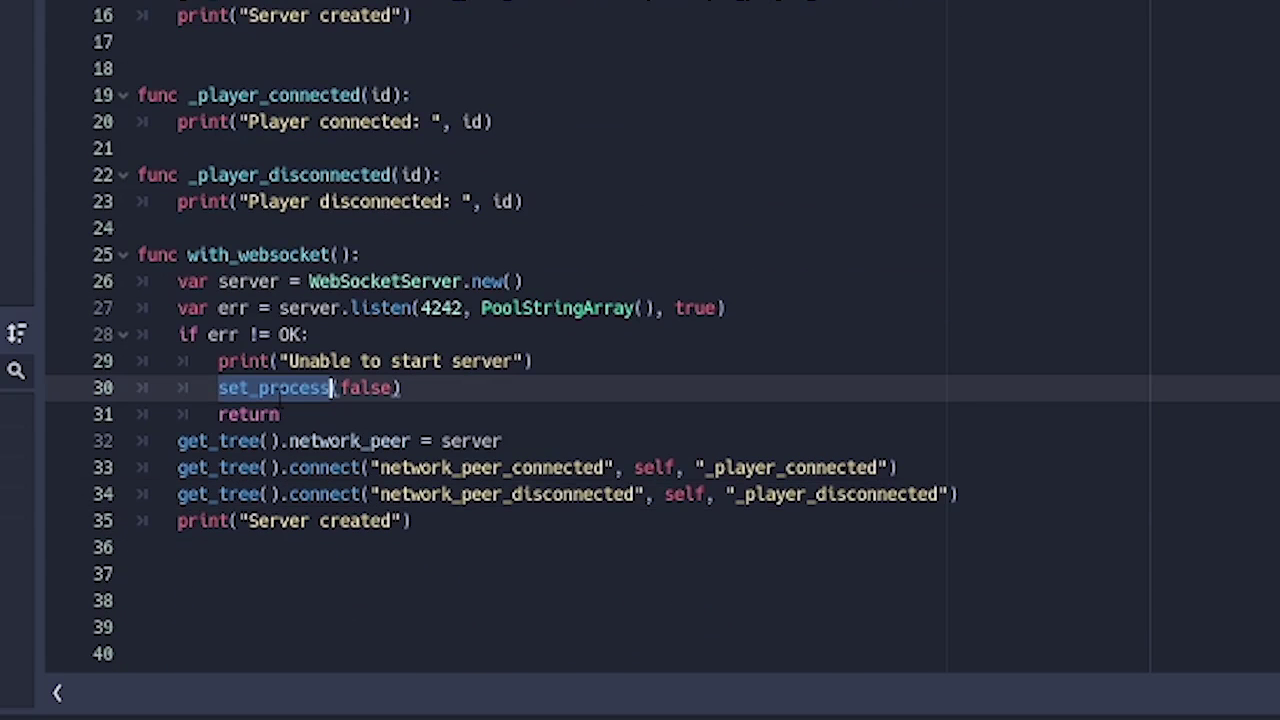
{"action": "left_click", "coordinate": [298, 597]}
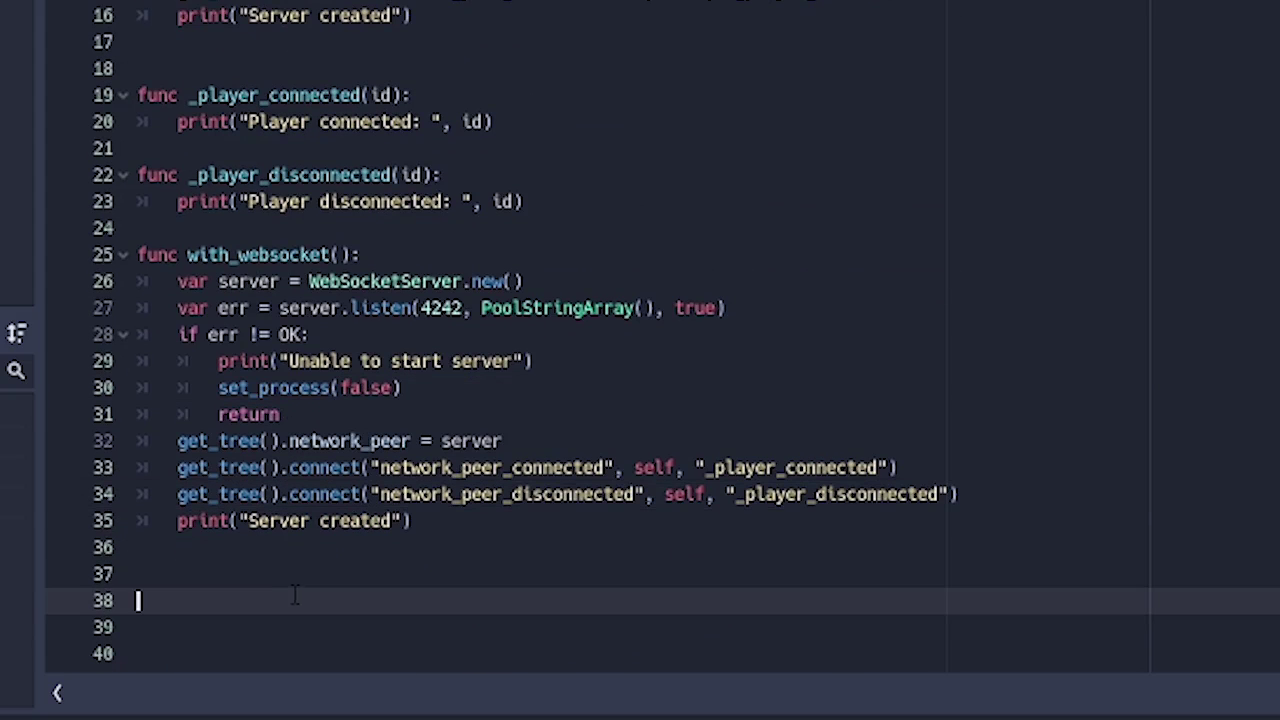
{"action": "left_click", "coordinate": [268, 576]}
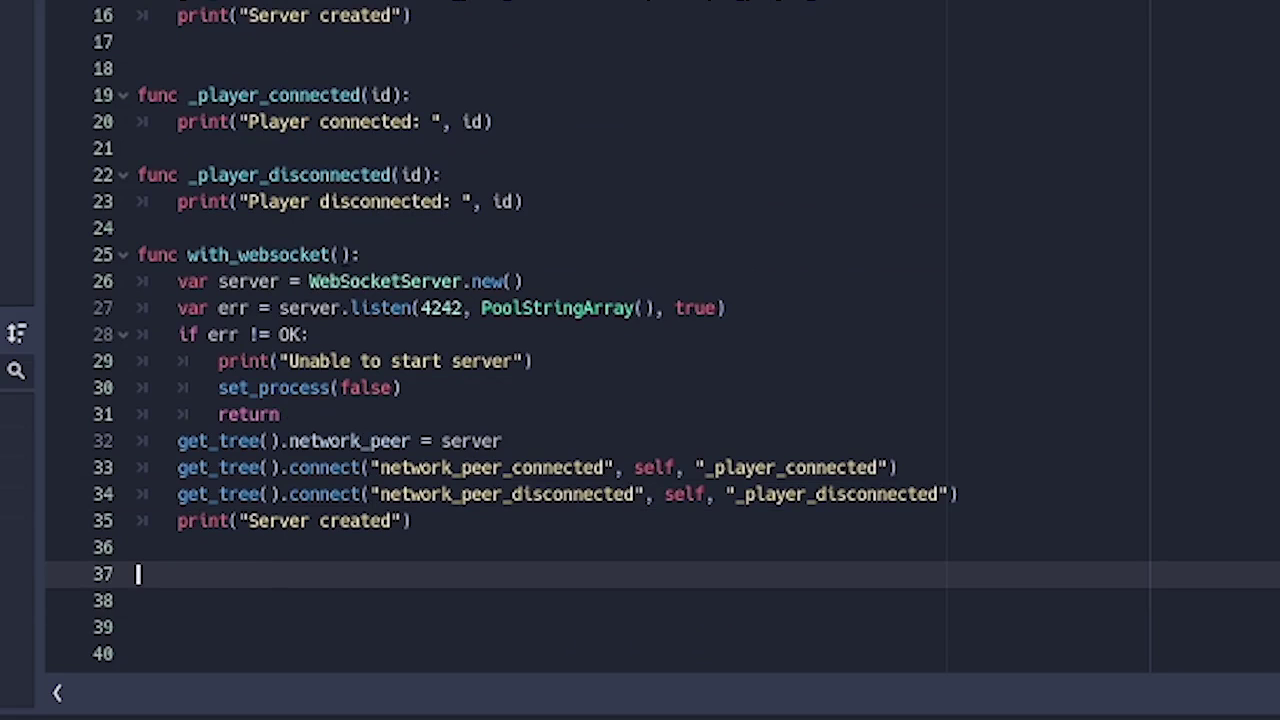
{"action": "type", "text": "func _process(delta):"}
{"action": "key", "text": "Return"}
{"action": "type", "text": "client.poll()"}
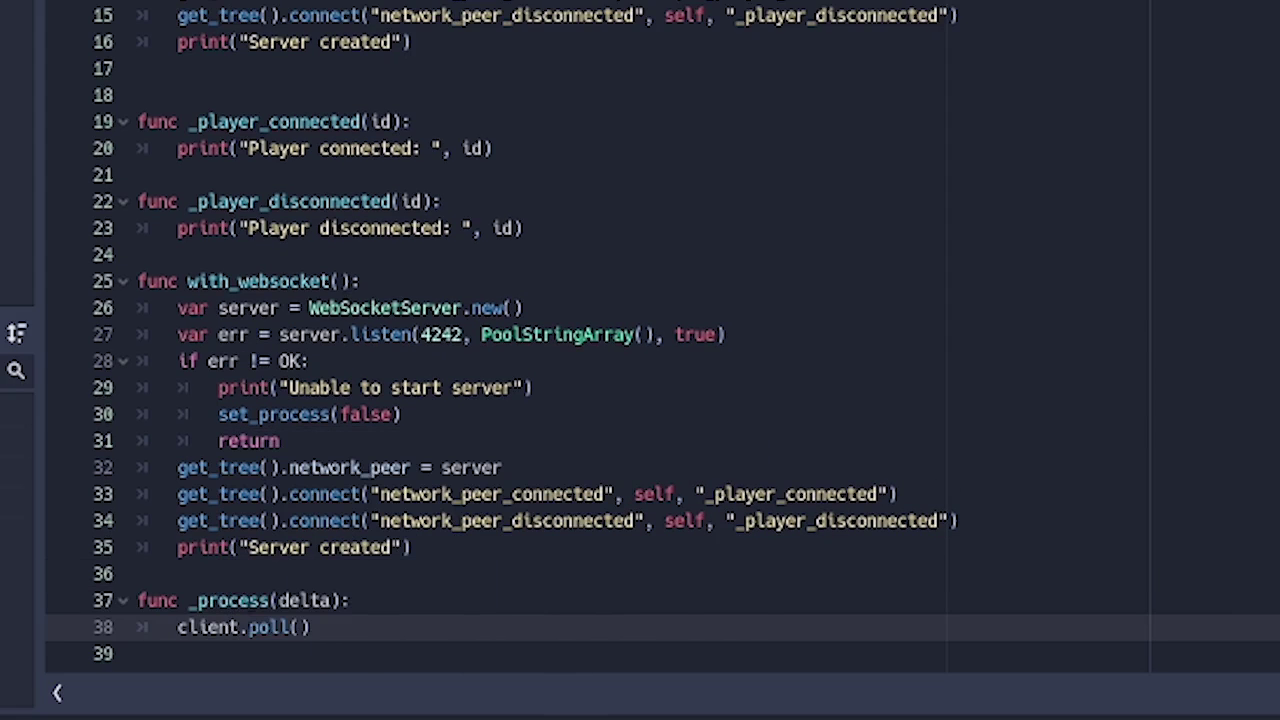
{"action": "double_click", "coordinate": [185, 627]}
{"action": "type", "text": "server"}
{"action": "double_click", "coordinate": [185, 627]}
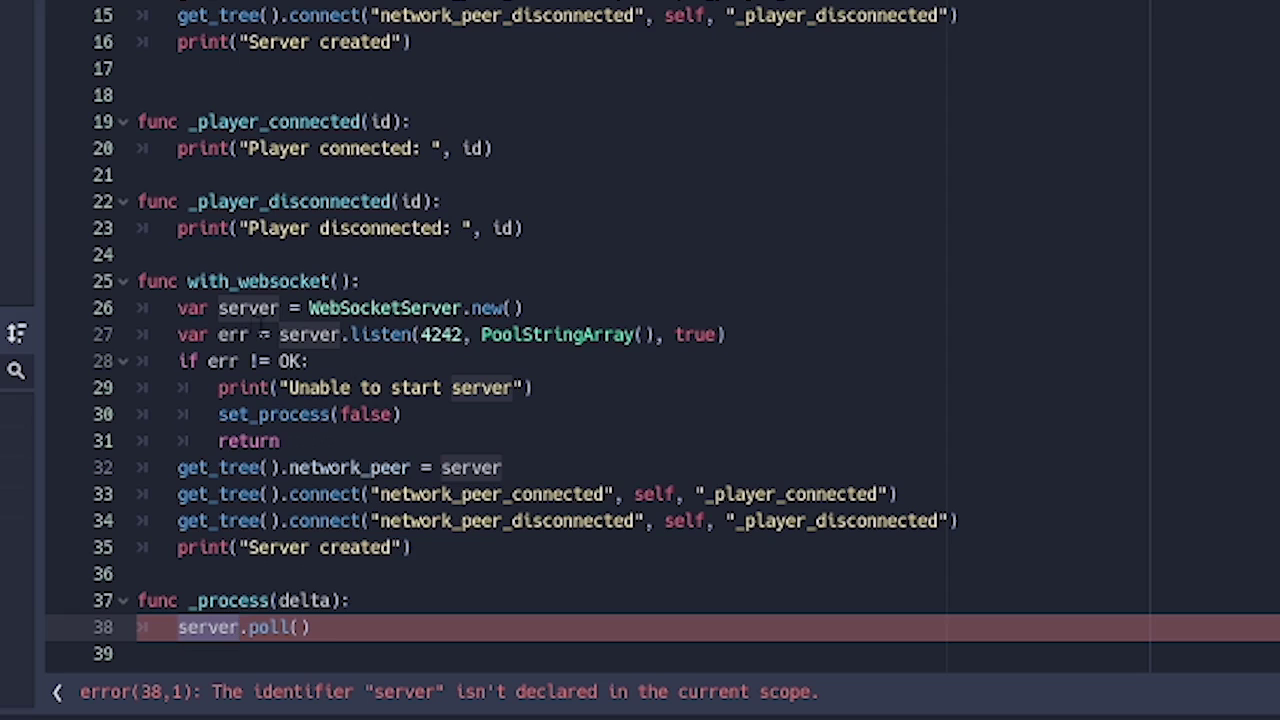
Step: Declare var server above with_websocket and remove the var keyword from the WebSocketServer.new() assignment inside it
{"action": "left_click", "coordinate": [219, 308]}
{"action": "key", "text": "BackSpace"}
{"action": "key", "text": "BackSpace"}
{"action": "key", "text": "BackSpace"}
{"action": "key", "text": "BackSpace"}
{"action": "left_click", "coordinate": [186, 254]}
{"action": "type", "text": "var server"}
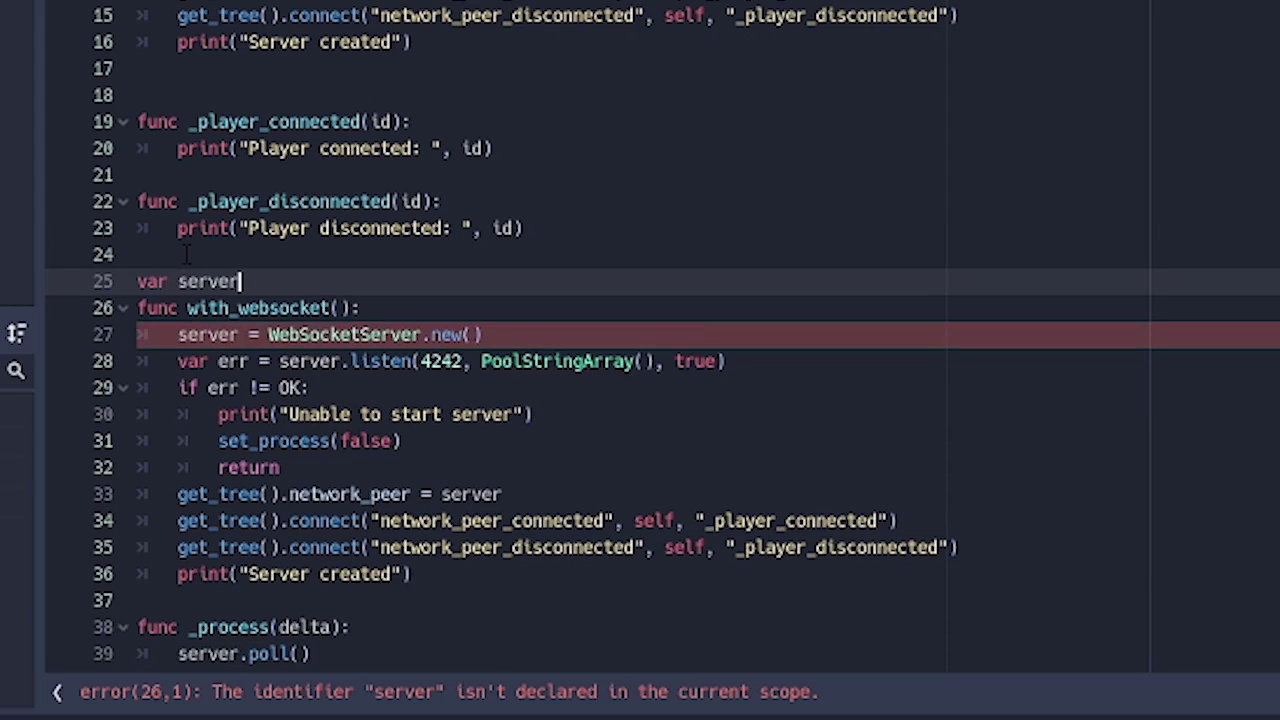
{"action": "scroll", "coordinate": [278, 196], "scroll_direction": "down", "scroll_amount": 1}
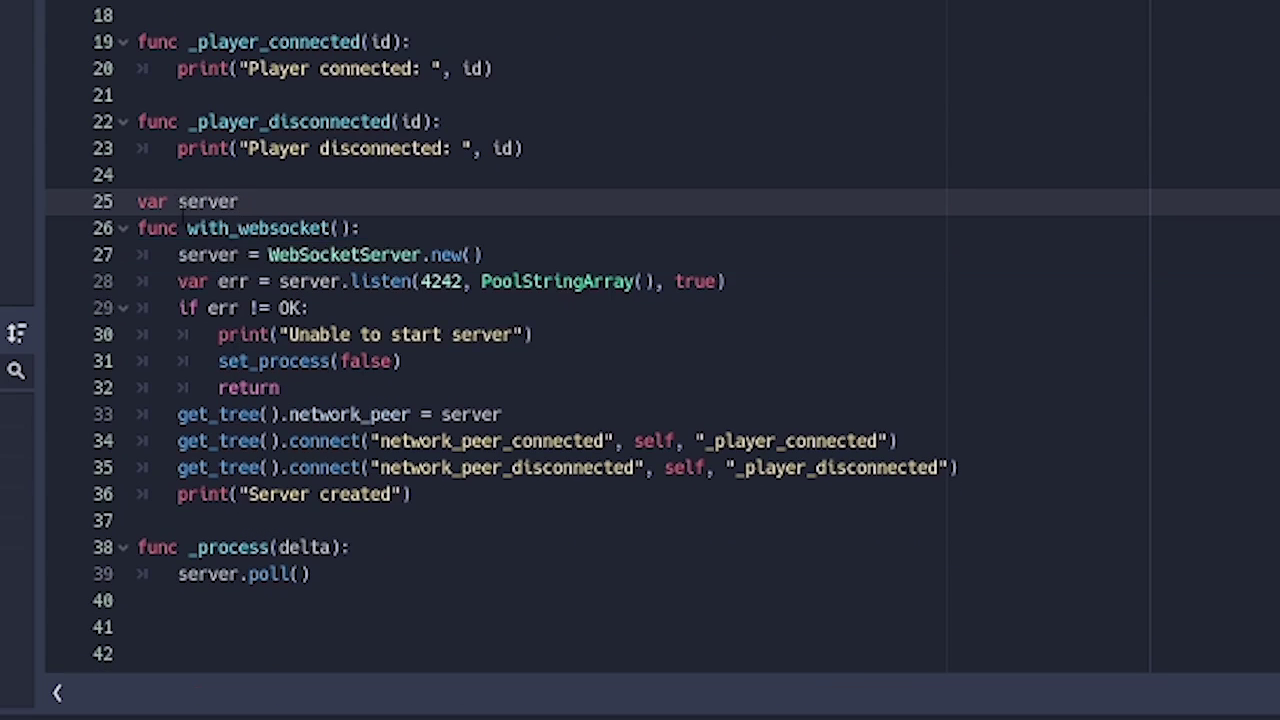
Step: In the server script's _ready function, replace the existing setup call with a call to with_websocket()
{"action": "left_click", "coordinate": [451, 566]}
{"action": "scroll", "coordinate": [350, 300], "scroll_direction": "up", "scroll_amount": 4}
{"action": "left_click", "coordinate": [278, 8]}
{"action": "double_click", "coordinate": [278, 116]}
{"action": "type", "text": "with_"}
{"action": "key", "text": "Down"}
{"action": "key", "text": "Return"}
{"action": "scroll", "coordinate": [538, 700], "scroll_direction": "down", "scroll_amount": 4}
{"action": "scroll", "coordinate": [282, 143], "scroll_direction": "up", "scroll_amount": 5}
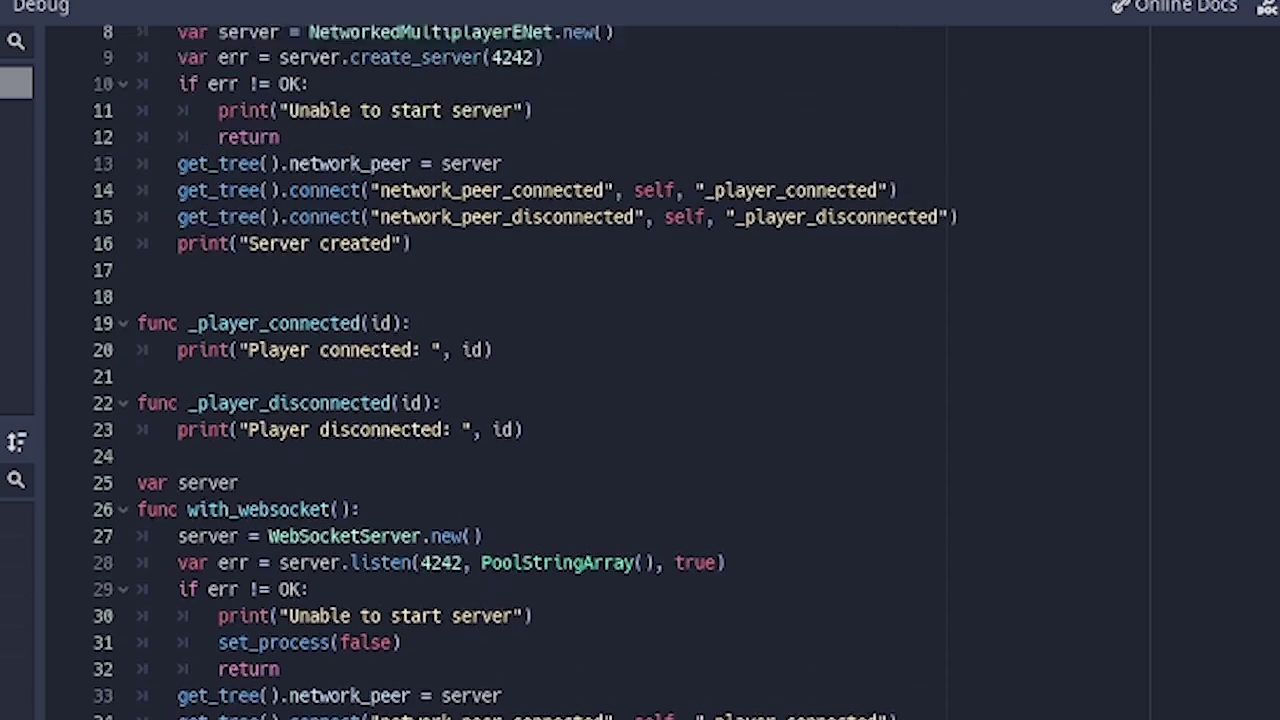
{"action": "scroll", "coordinate": [298, 285], "scroll_direction": "down", "scroll_amount": 5}
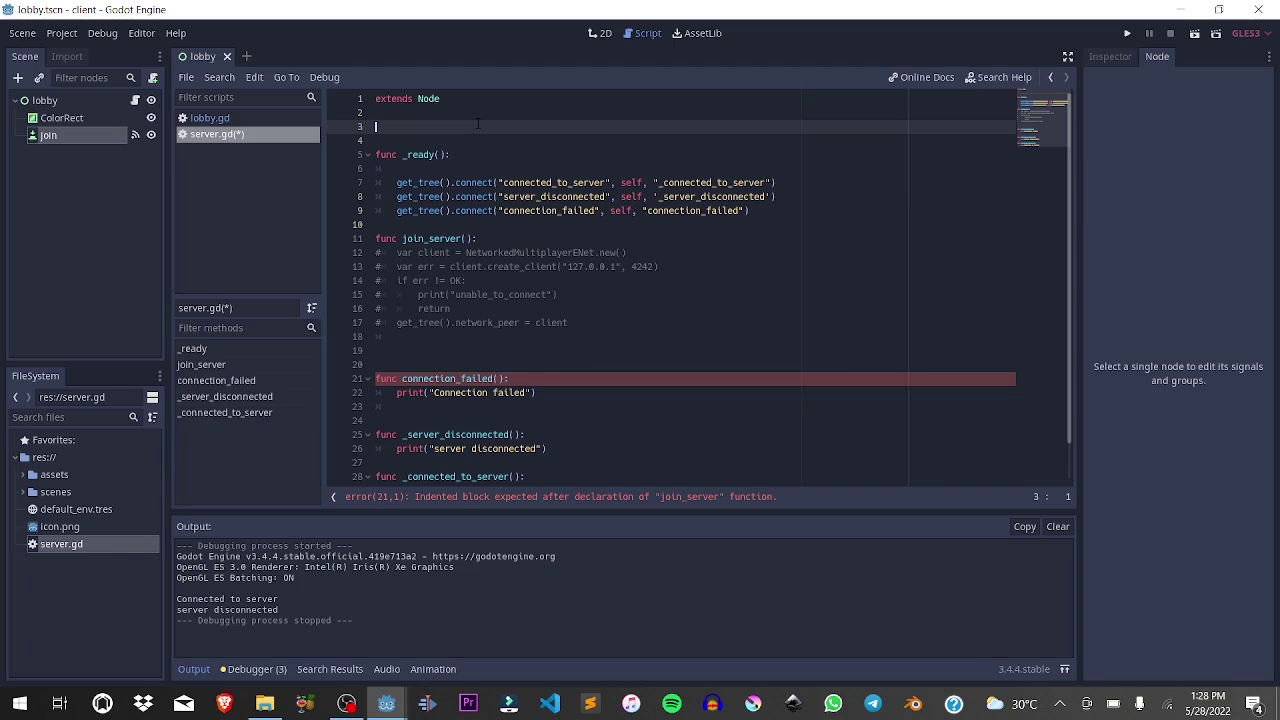
Step: In the client's server.gd, declare var client above _ready and add set_process(false) as the first line of _ready
{"action": "type", "text": "var client"}
{"action": "key", "text": "Return"}
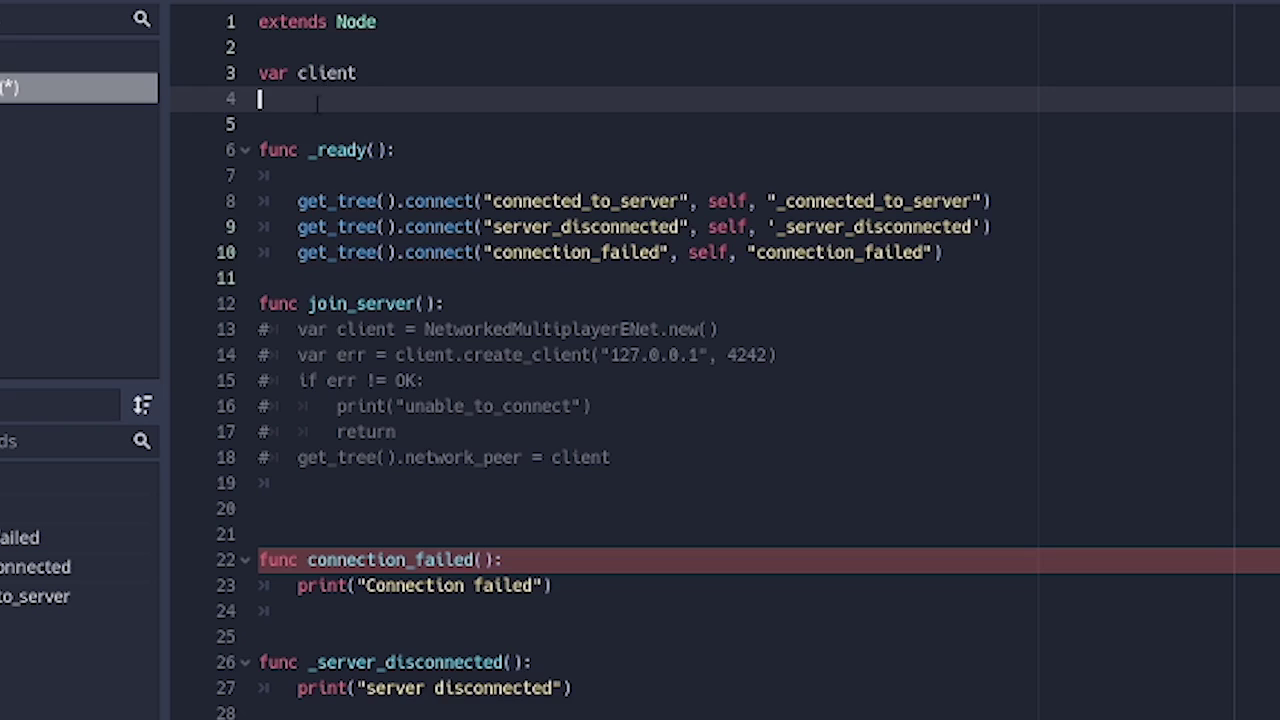
{"action": "key", "text": "BackSpace"}
{"action": "left_click", "coordinate": [398, 148]}
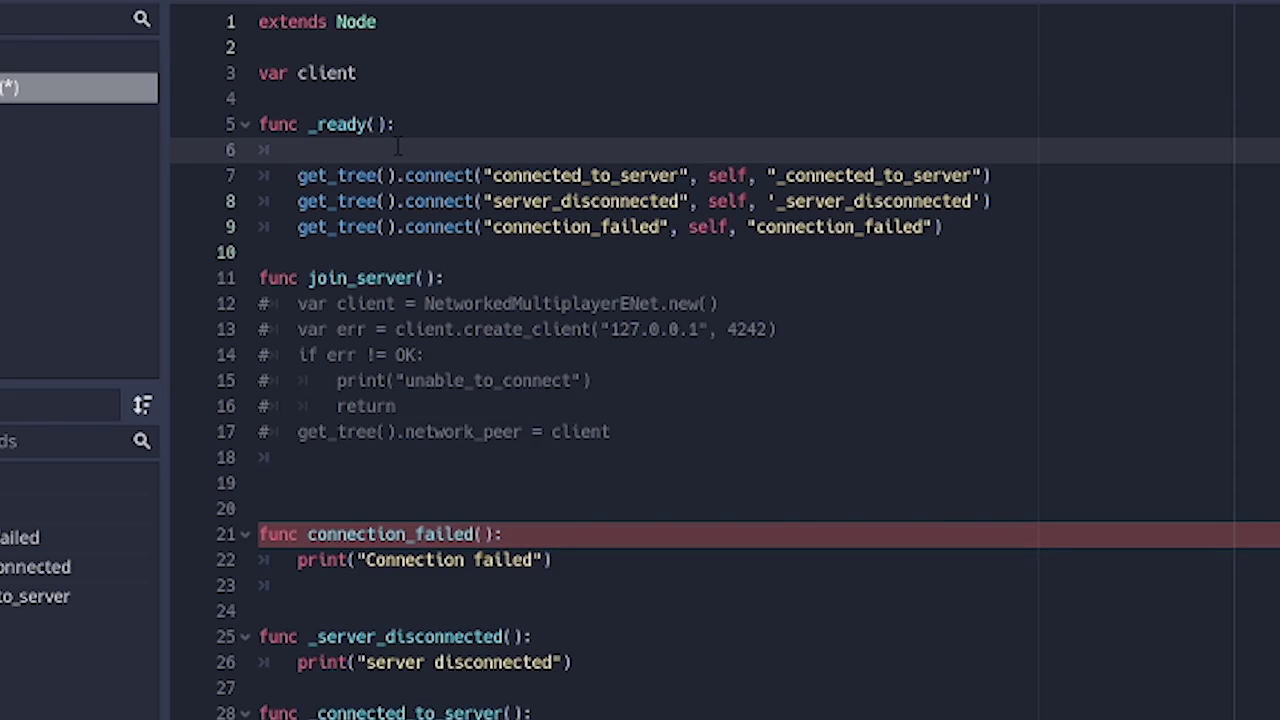
{"action": "type", "text": "set_pro"}
{"action": "key", "text": "Return"}
{"action": "type", "text": "false"}
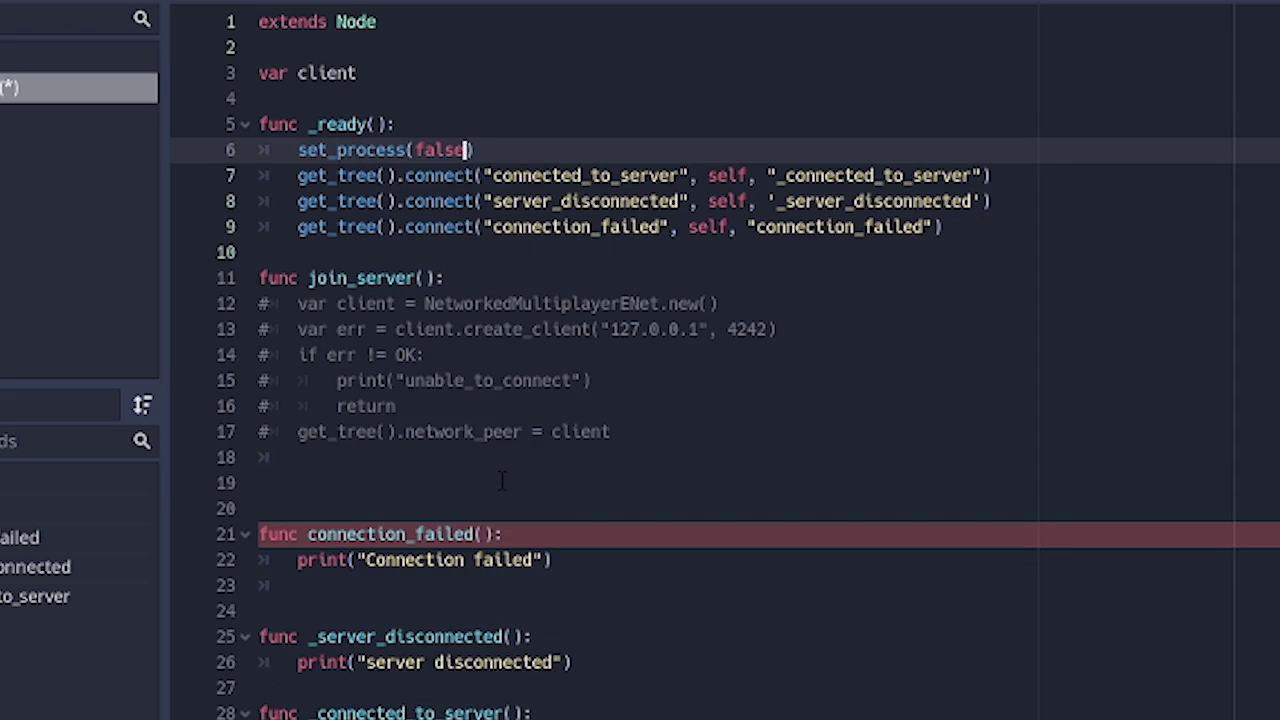
Step: In join_server, below the commented-out code, add client = WebSocketClient.new() and var err = client.connect_to_url("127.0.0.1:4242", PoolStringArray(), true)
{"action": "left_click", "coordinate": [495, 482]}
{"action": "key", "text": "Up"}
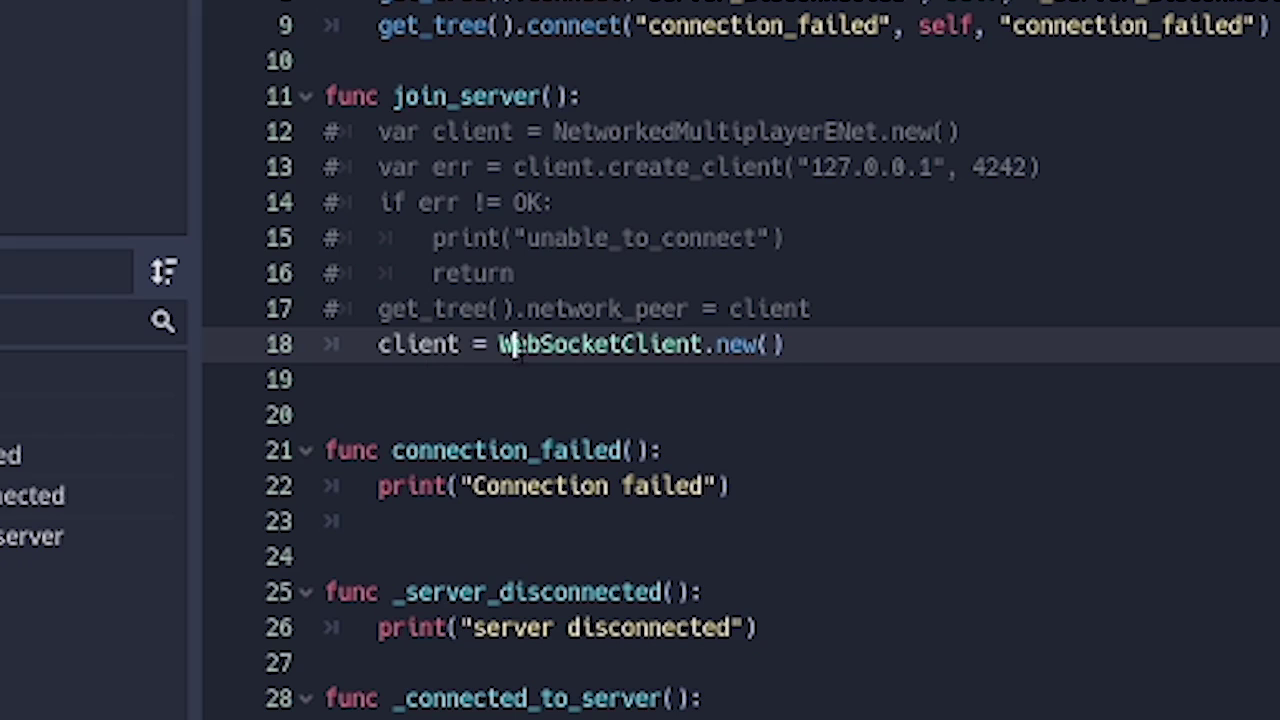
{"action": "left_click_drag", "start_coordinate": [387, 457], "coordinate": [535, 457]}
{"action": "mouse_move", "coordinate": [705, 344]}
{"action": "left_mouse_down"}
{"action": "mouse_move", "coordinate": [448, 378]}
{"action": "mouse_move", "coordinate": [706, 344]}
{"action": "left_mouse_up"}
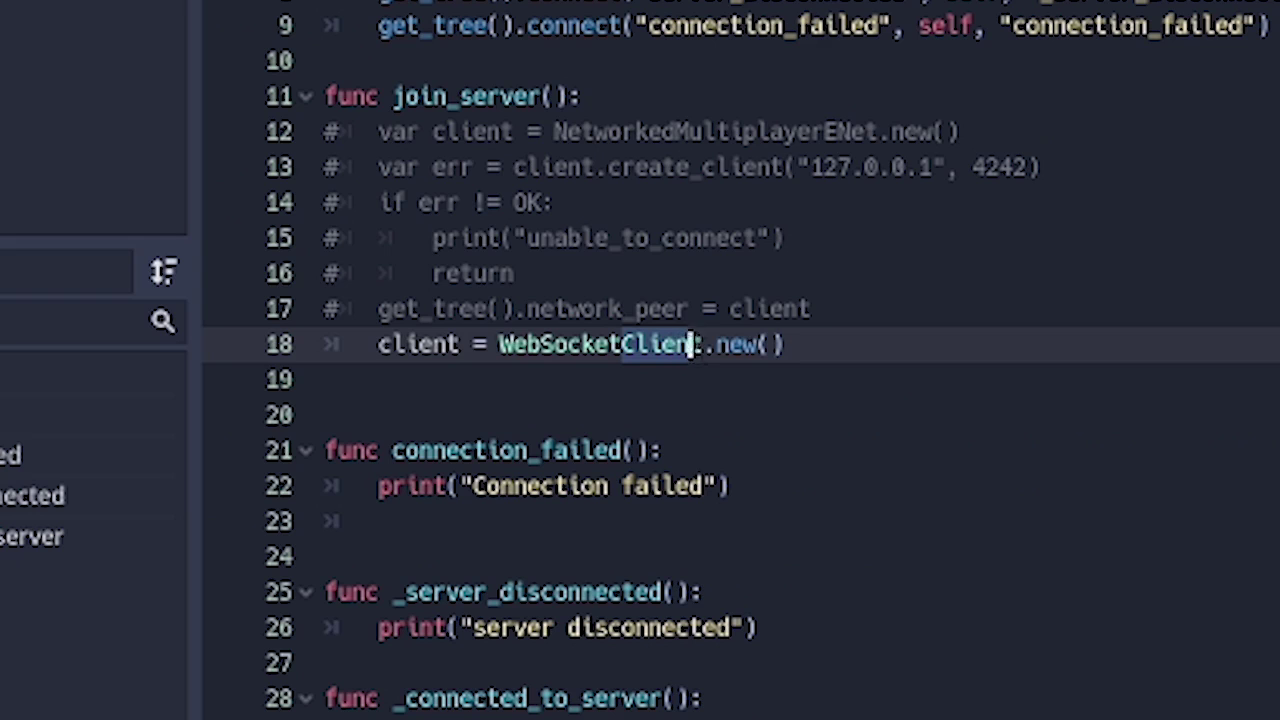
{"action": "left_click", "coordinate": [706, 344]}
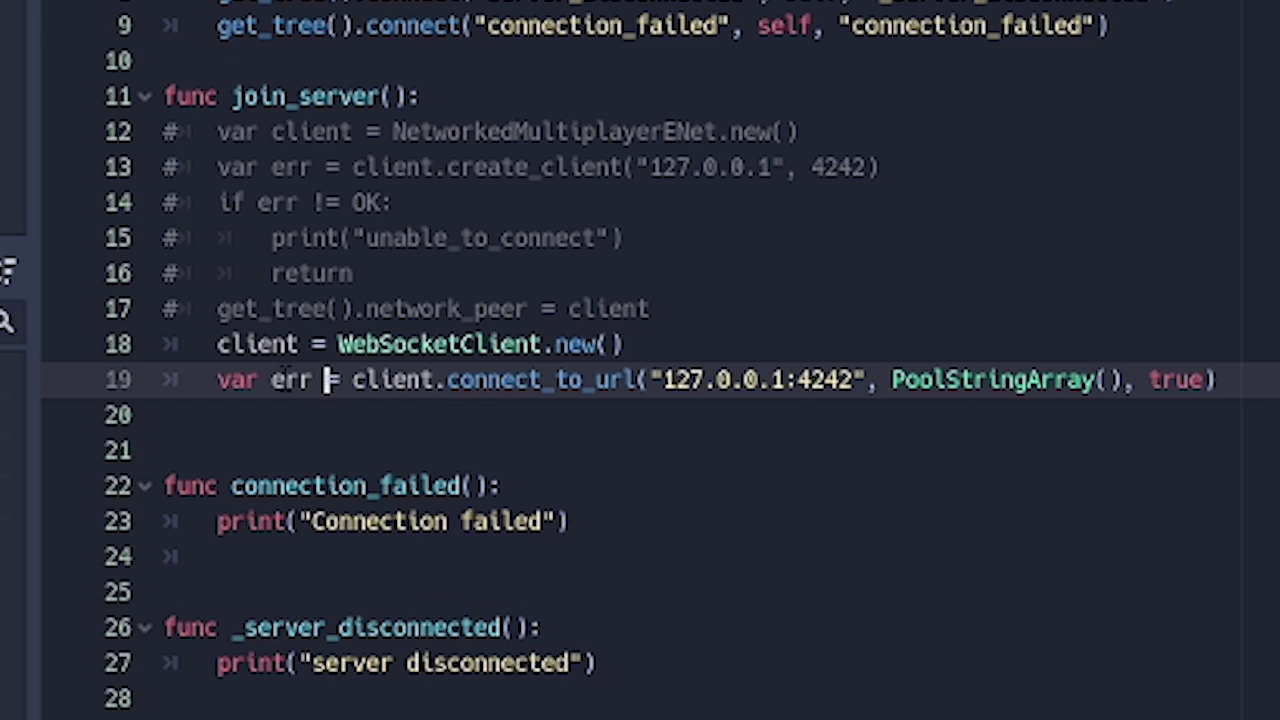
Step: Examine the connect_to_url line in join_server, including its address, port, PoolStringArray() and true arguments
{"action": "double_click", "coordinate": [292, 376]}
{"action": "double_click", "coordinate": [430, 380]}
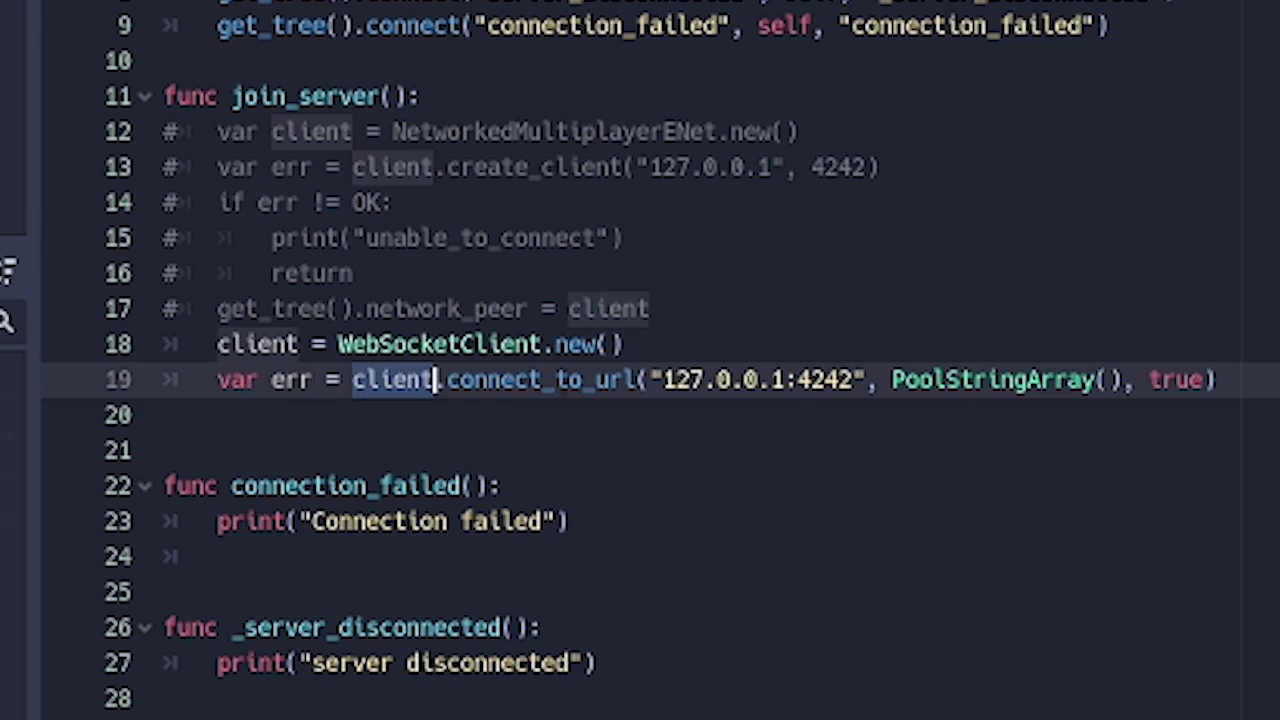
{"action": "double_click", "coordinate": [630, 380]}
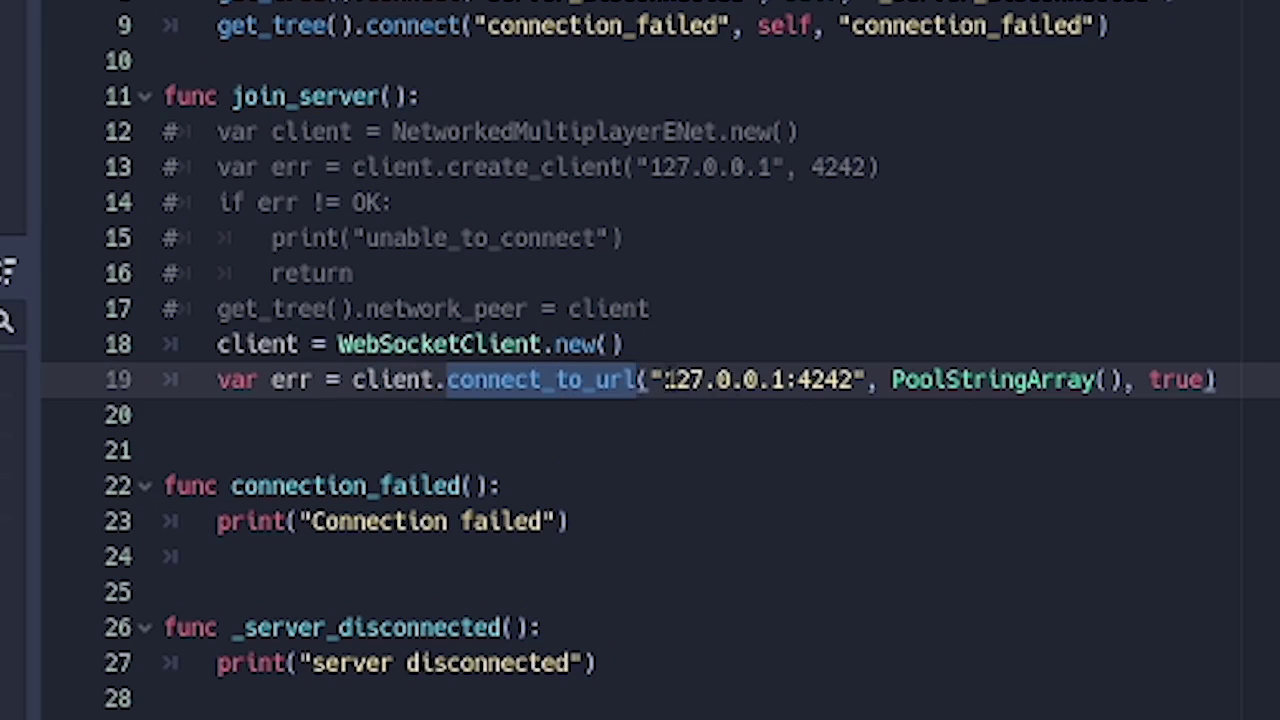
{"action": "left_click_drag", "start_coordinate": [663, 380], "coordinate": [855, 380]}
{"action": "left_click", "coordinate": [783, 380]}
{"action": "left_click", "coordinate": [855, 380]}
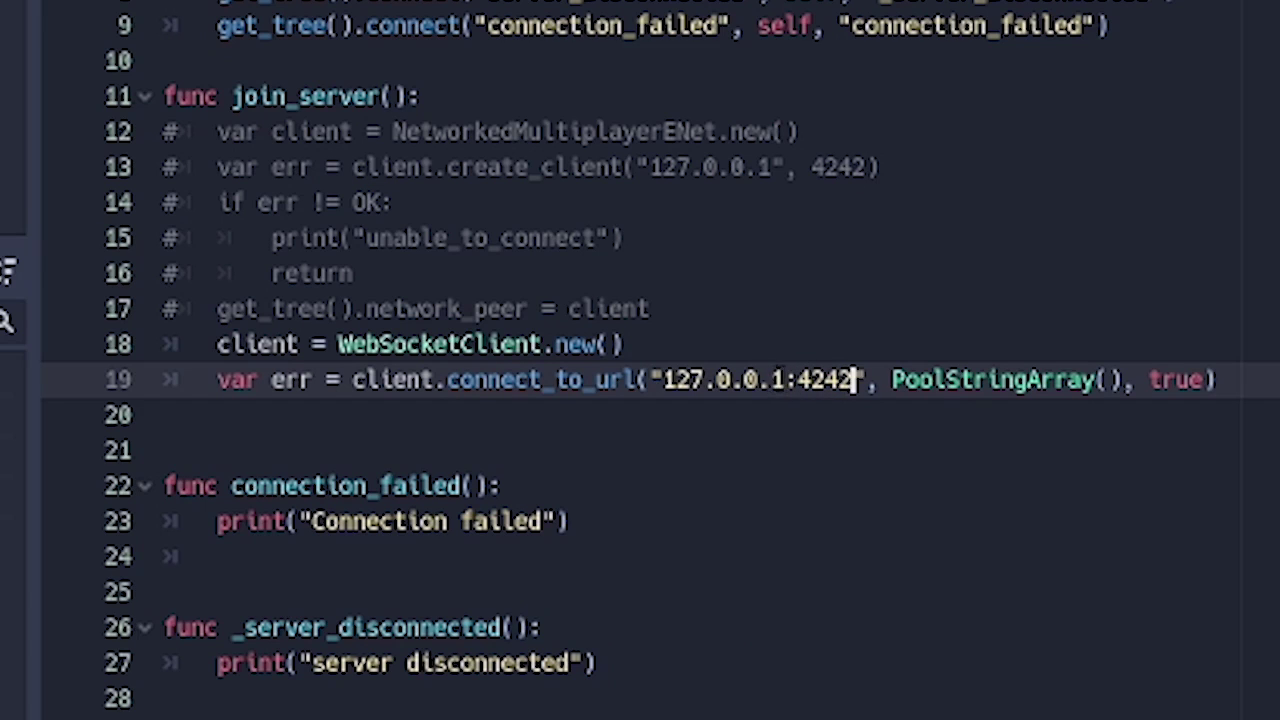
{"action": "left_click", "coordinate": [797, 380]}
{"action": "left_click_drag", "start_coordinate": [797, 380], "coordinate": [1122, 380]}
{"action": "left_click", "coordinate": [855, 380]}
{"action": "left_click", "coordinate": [1122, 380]}
{"action": "double_click", "coordinate": [1166, 380]}
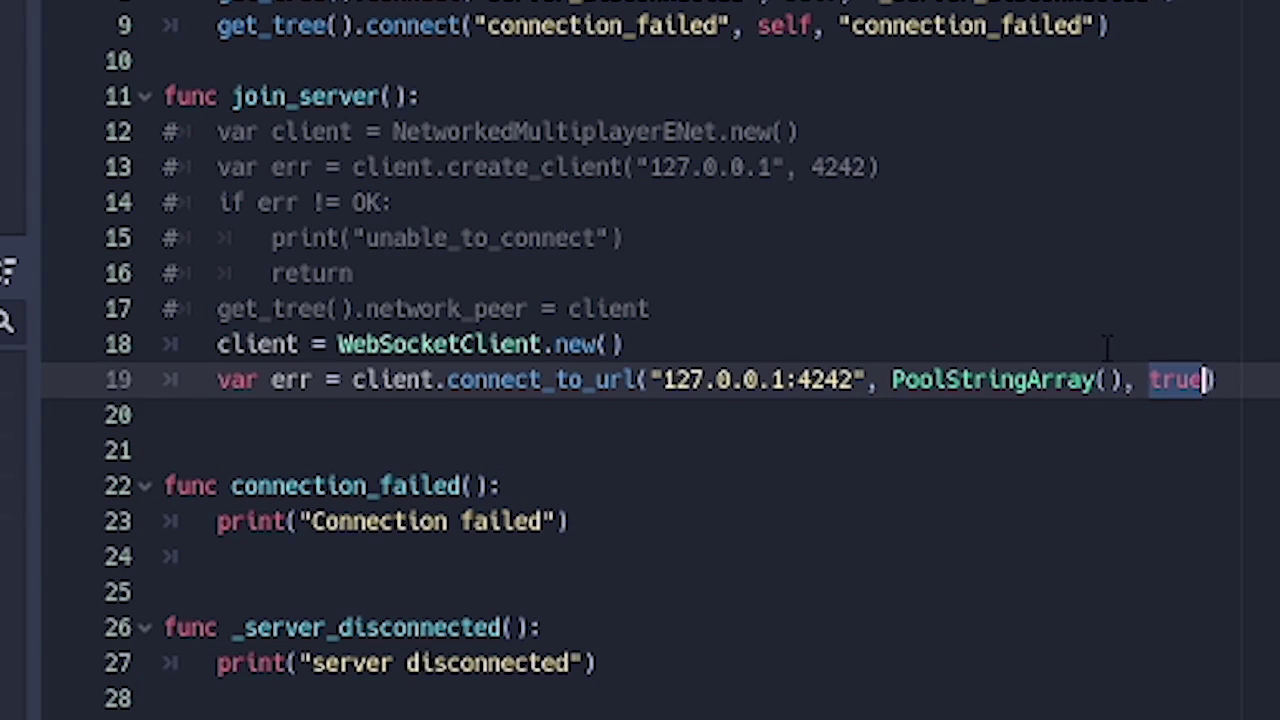
Step: Below the connect_to_url line, add an if err != OK block that prints "unable_to_connect" and returns
{"action": "key", "text": "End"}
{"action": "key", "text": "Return"}
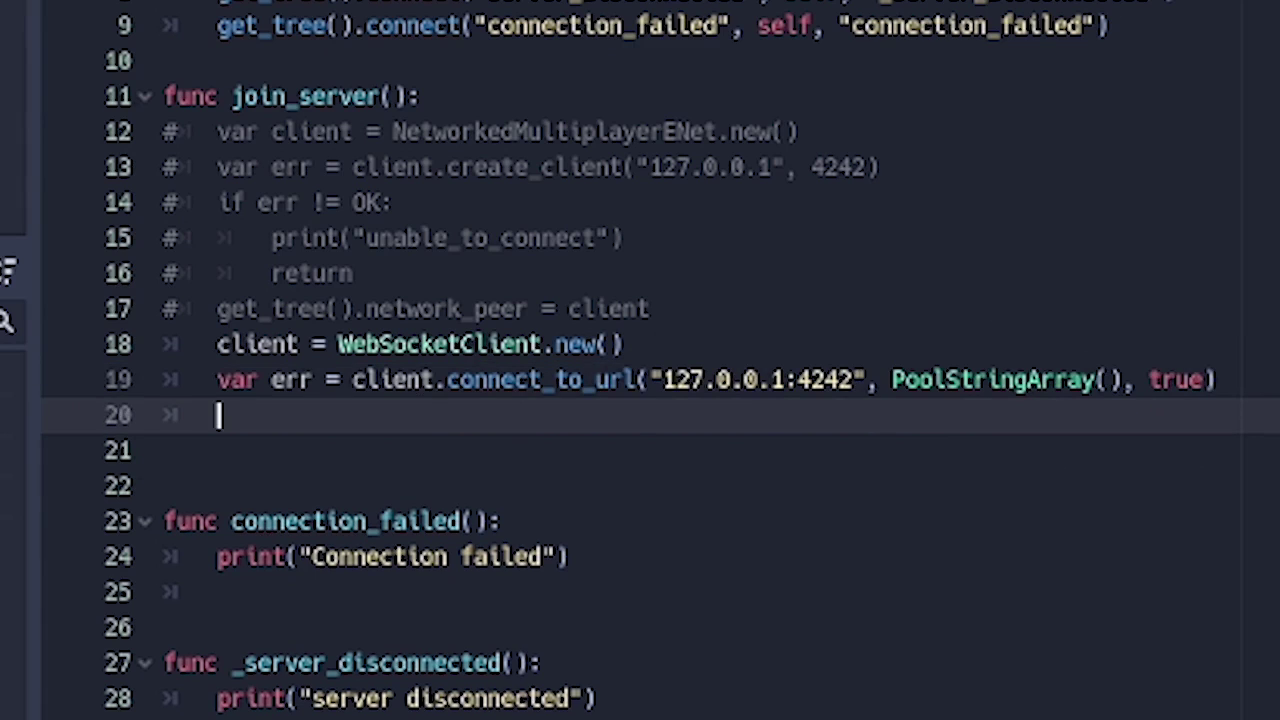
{"action": "type", "text": "if err != OK: \t\tprint(\"unable_to_connect\") \t\treturn"}
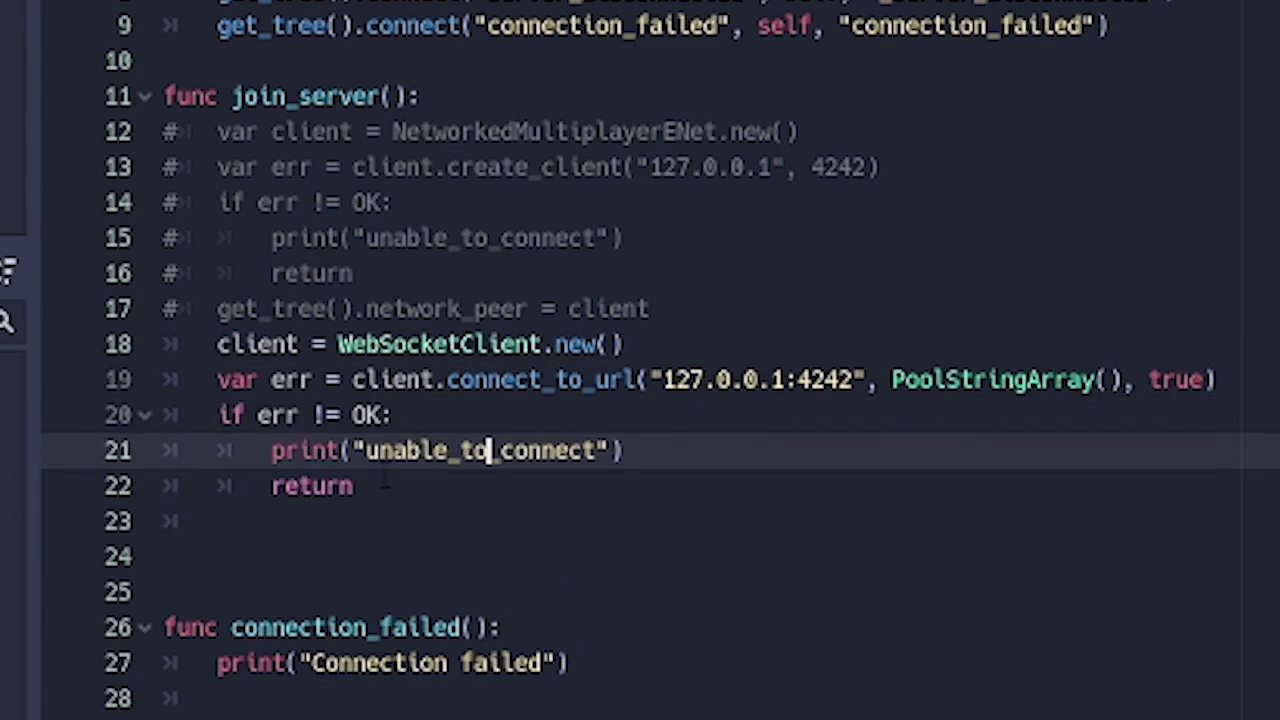
{"action": "double_click", "coordinate": [463, 450]}
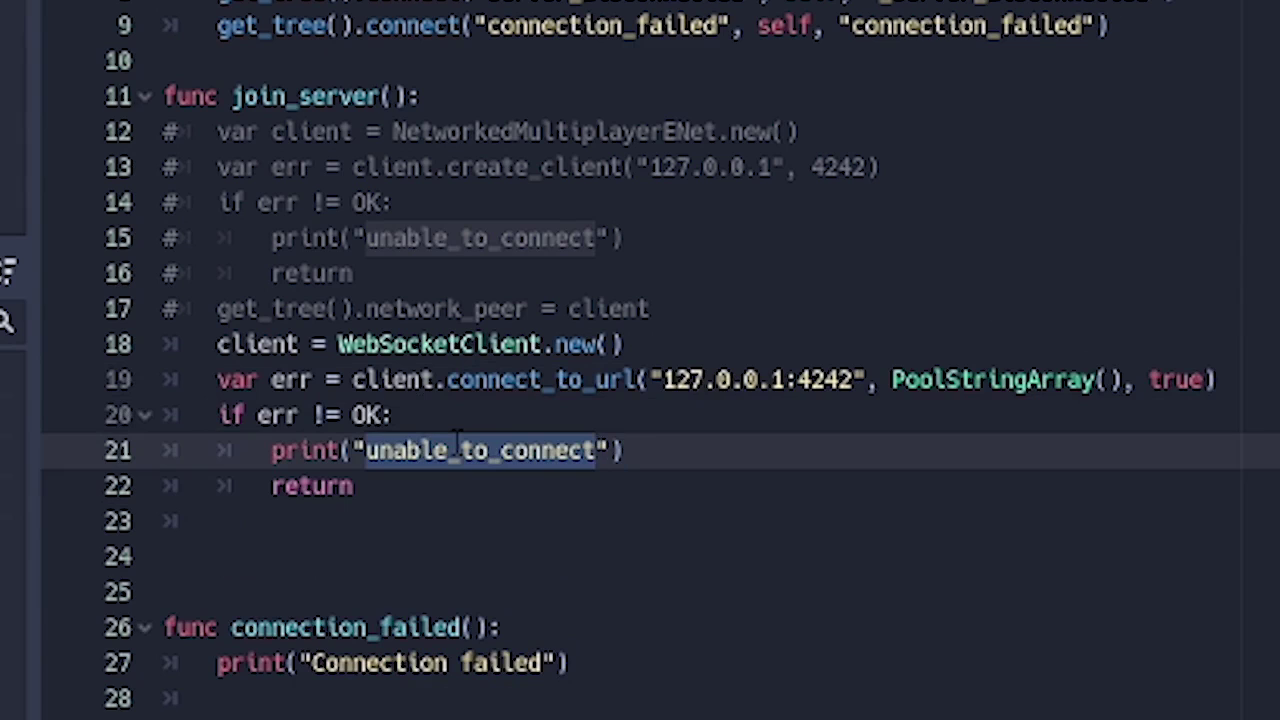
{"action": "double_click", "coordinate": [300, 486]}
Step: Finish join_server by assigning get_tree().network_peer = client and calling set_process(true)
{"action": "left_click", "coordinate": [320, 516]}
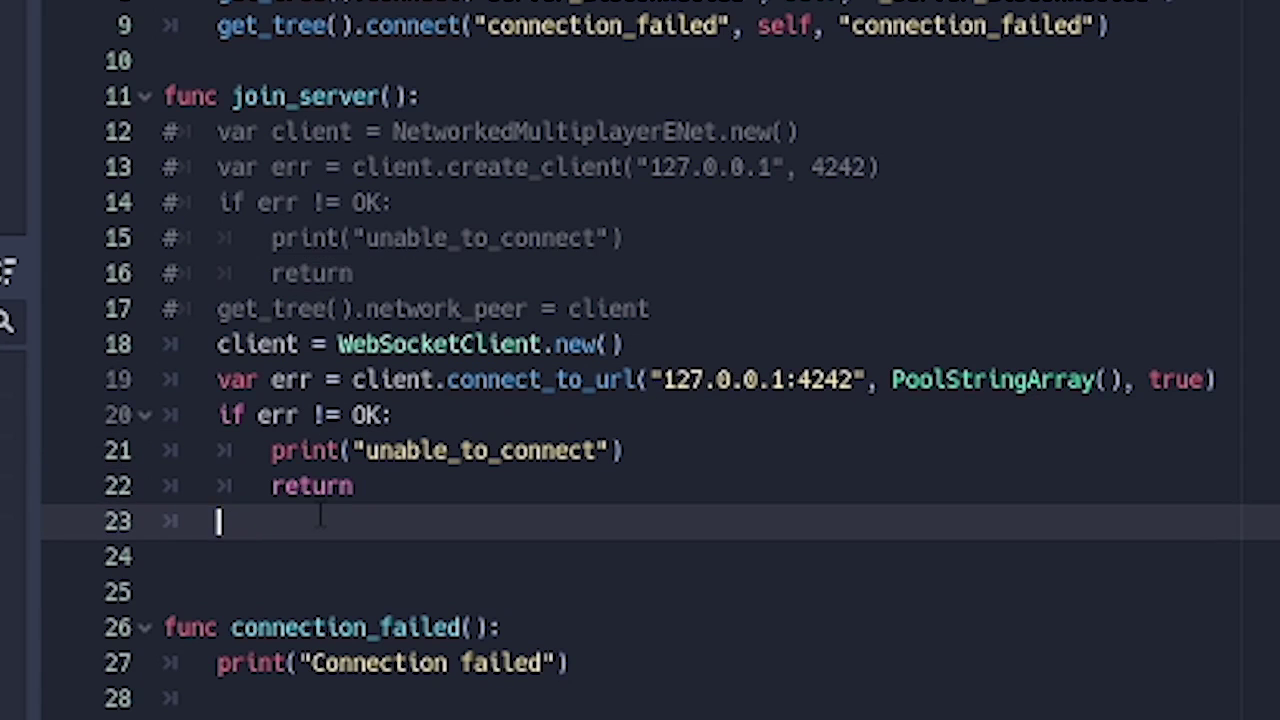
{"action": "type", "text": "get_tree().network_peer = client"}
{"action": "key", "text": "Return"}
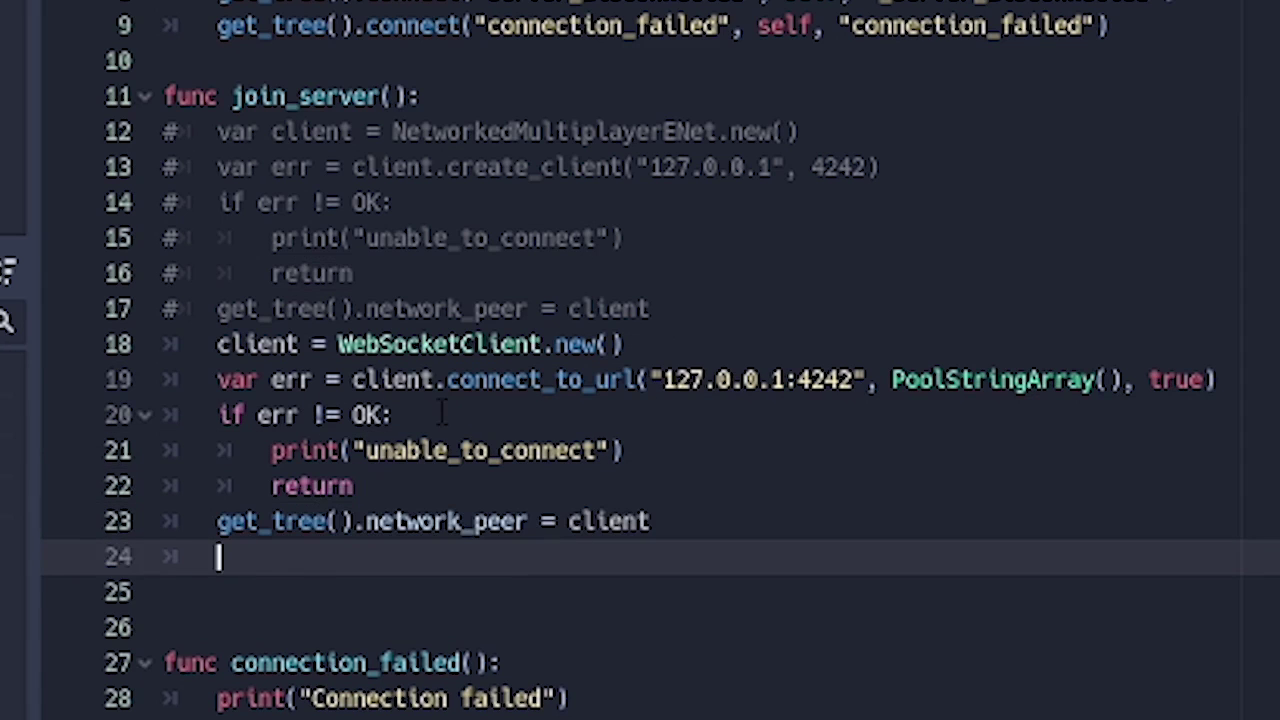
{"action": "type", "text": "set_pro"}
{"action": "key", "text": "Return"}
{"action": "type", "text": "true"}
Step: Below join_server, add a _process(delta) function that calls client.poll()
{"action": "left_click", "coordinate": [487, 625]}
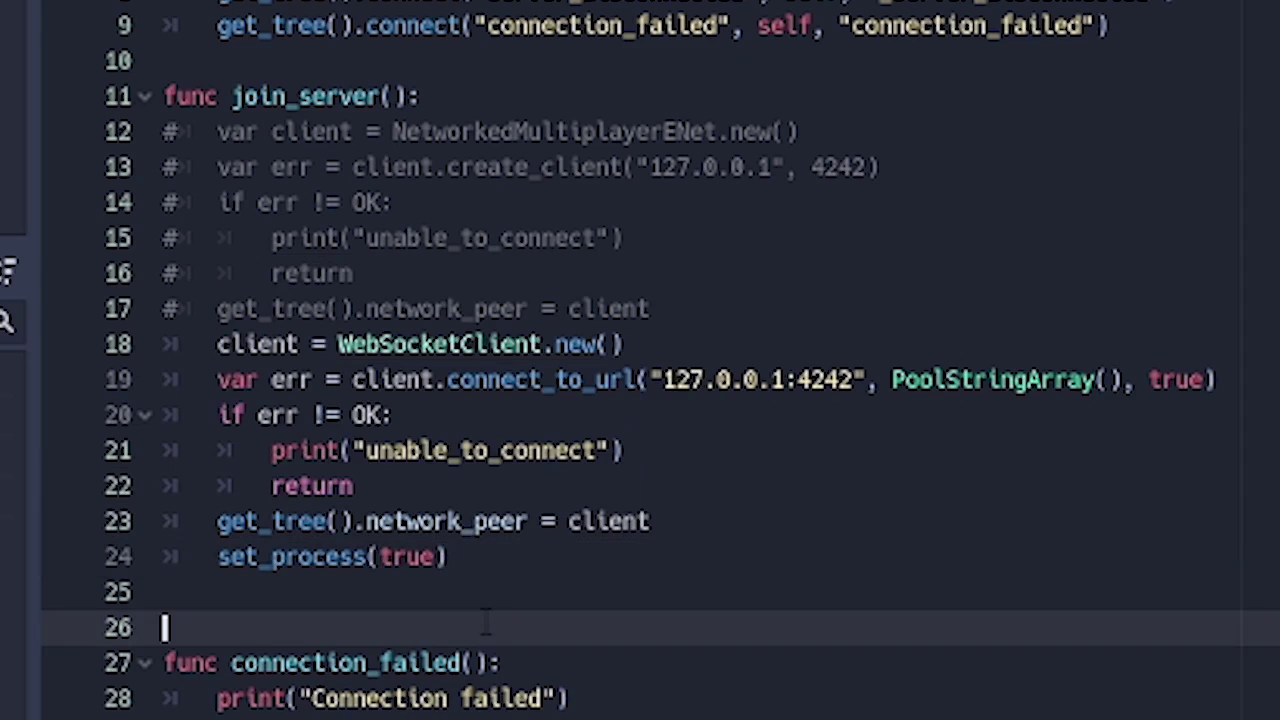
{"action": "key", "text": "Return"}
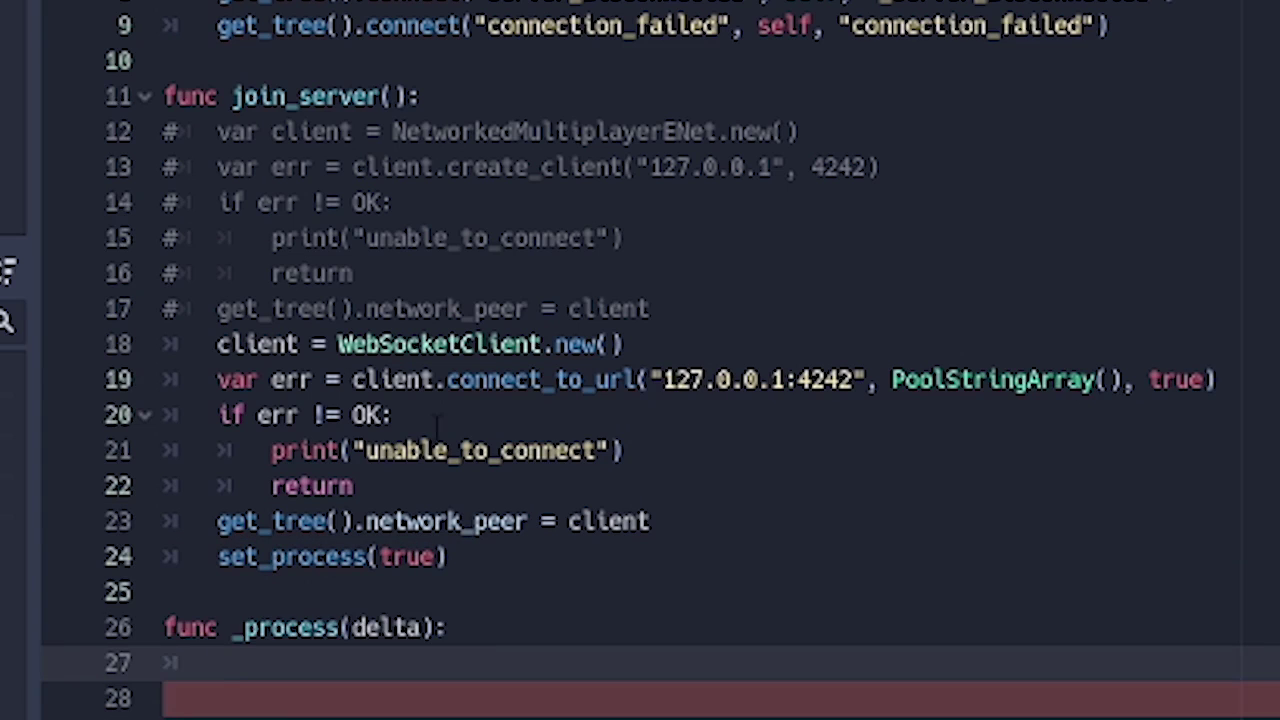
{"action": "type", "text": "client"}
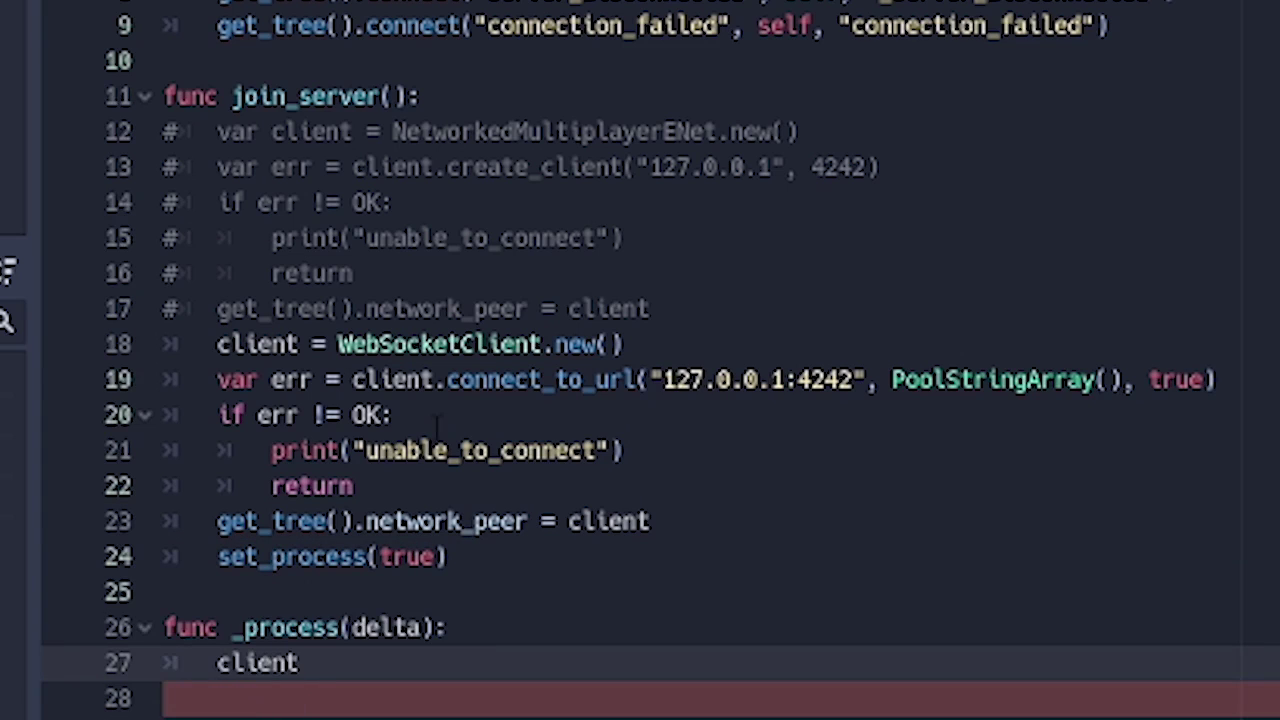
{"action": "type", "text": ".poll("}
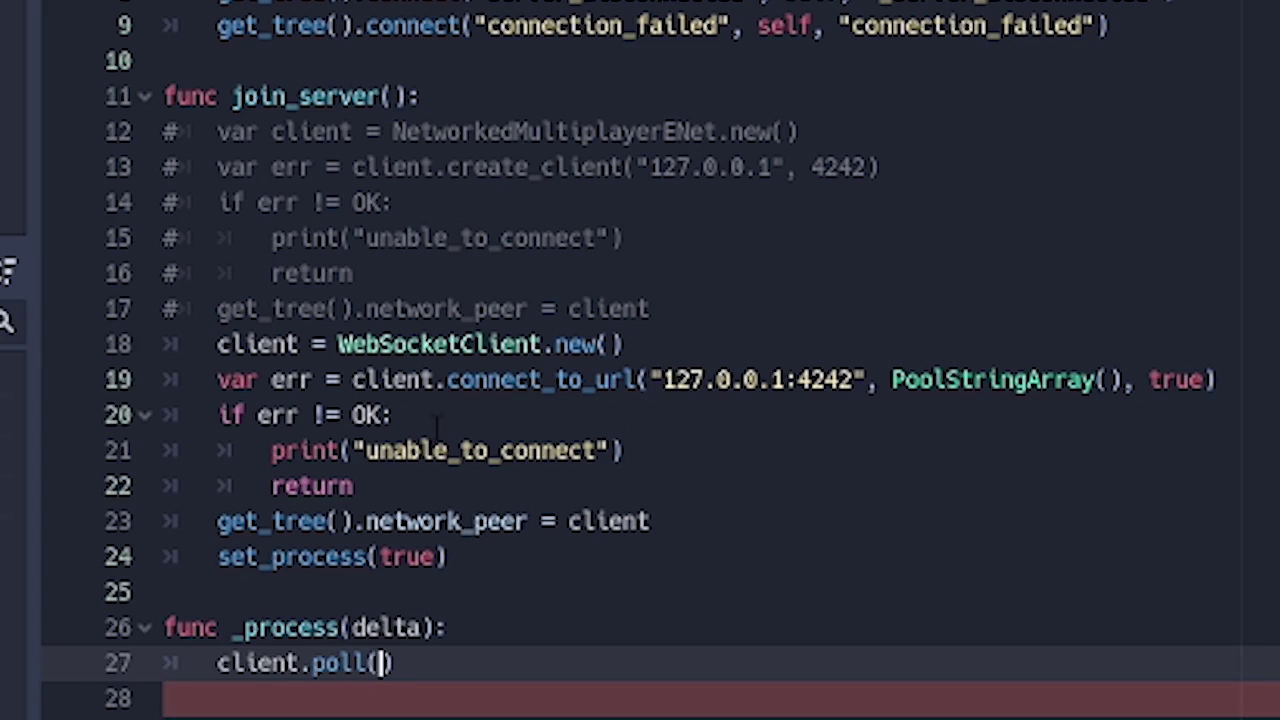
{"action": "left_click_drag", "start_coordinate": [234, 628], "coordinate": [343, 627]}
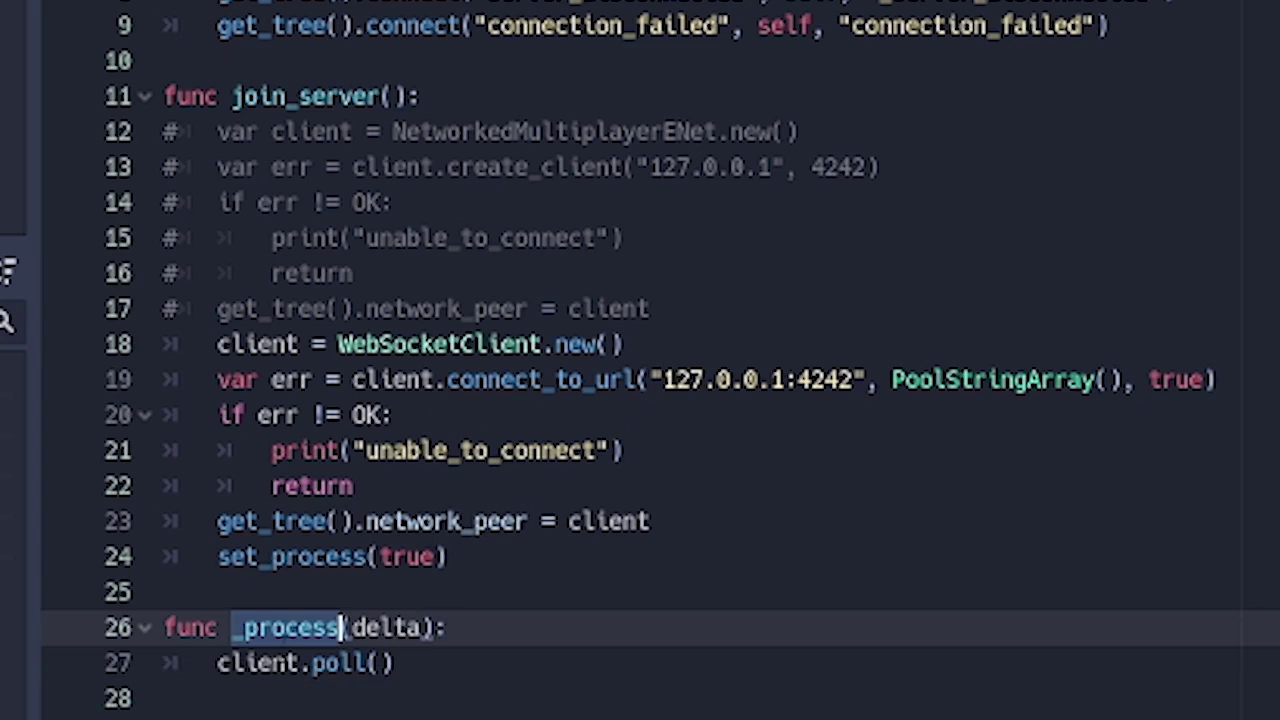
{"action": "left_click", "coordinate": [310, 663]}
{"action": "key", "text": "End"}
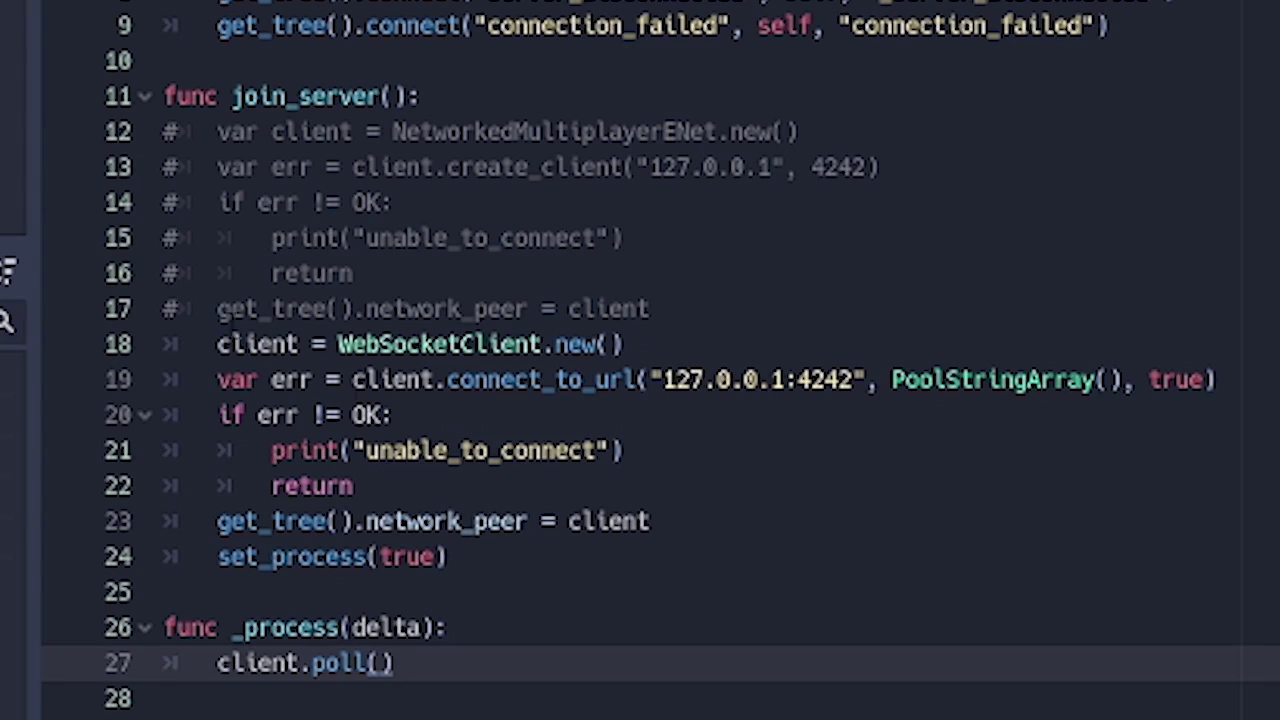
Step: Run the client and server projects and join the game from the client's debug window
{"action": "key", "text": "F5"}
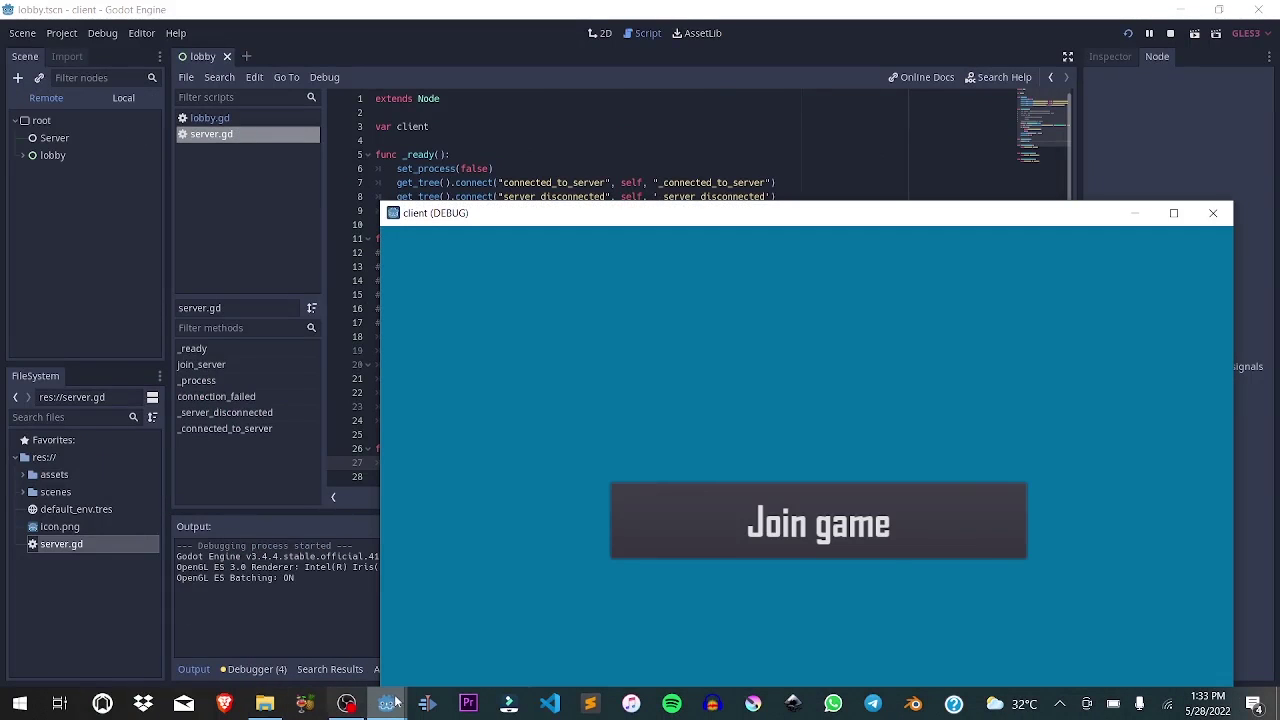
{"action": "left_click", "coordinate": [300, 630]}
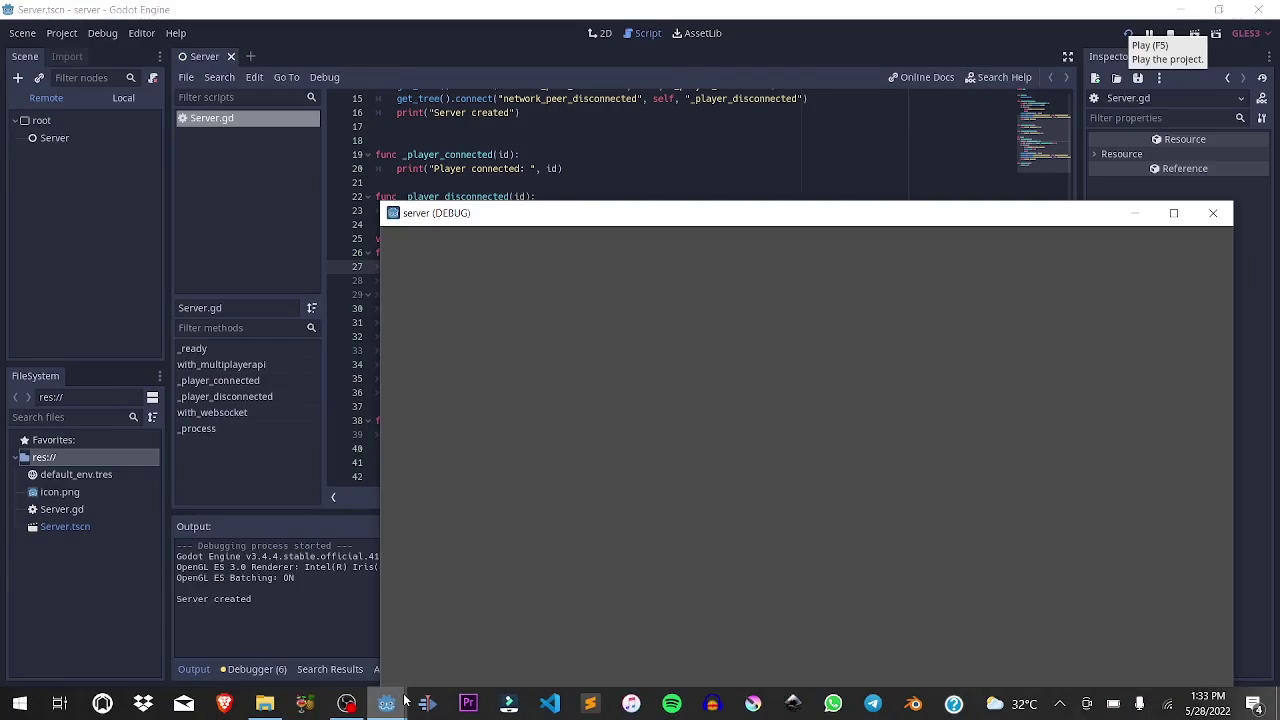
{"action": "mouse_move", "coordinate": [386, 703]}
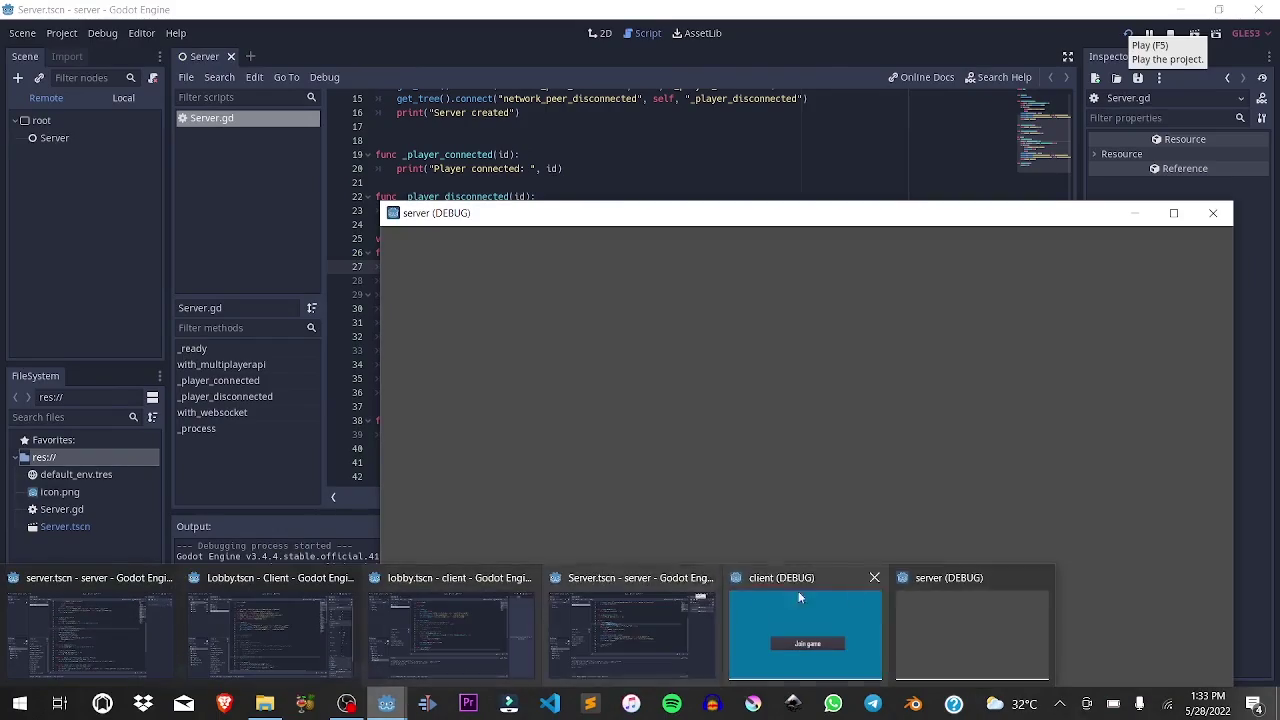
{"action": "left_click", "coordinate": [852, 608]}
{"action": "left_click", "coordinate": [818, 552]}
Step: Check the debug output of the server project and of the client project for connection messages
{"action": "left_click_drag", "start_coordinate": [215, 592], "coordinate": [424, 604]}
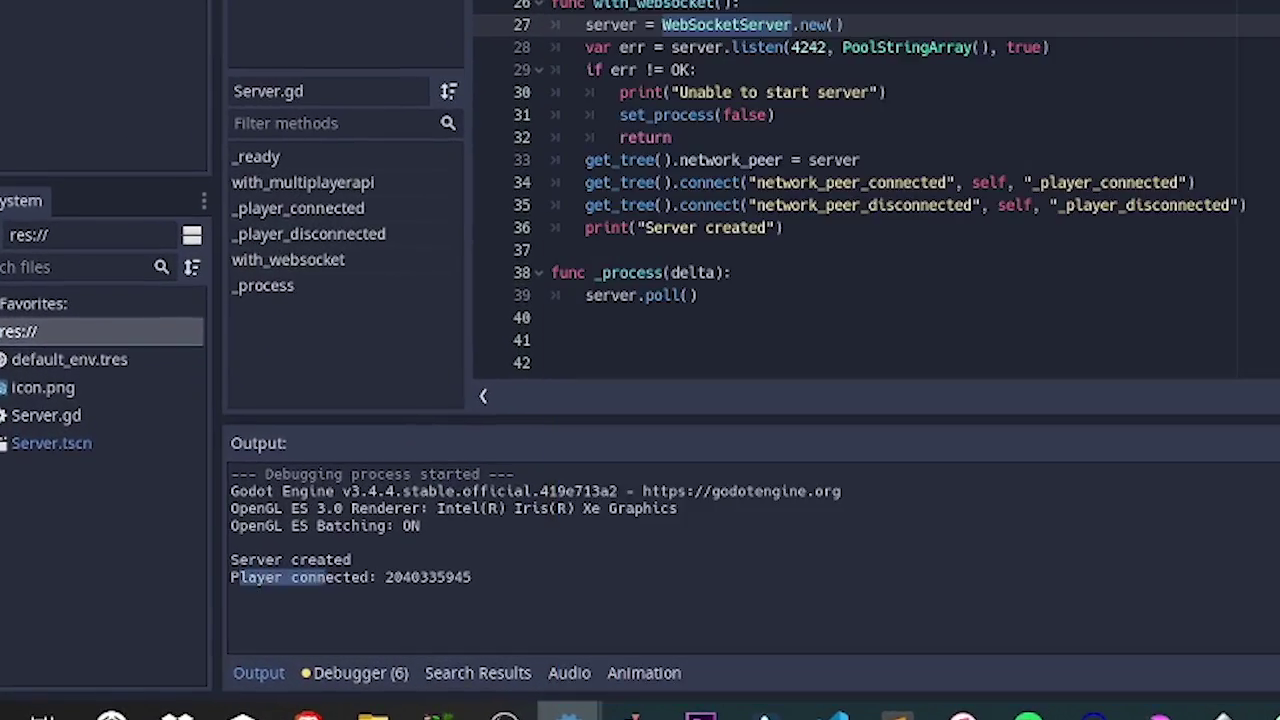
{"action": "left_click", "coordinate": [456, 589]}
{"action": "double_click", "coordinate": [427, 580]}
{"action": "mouse_move", "coordinate": [568, 712]}
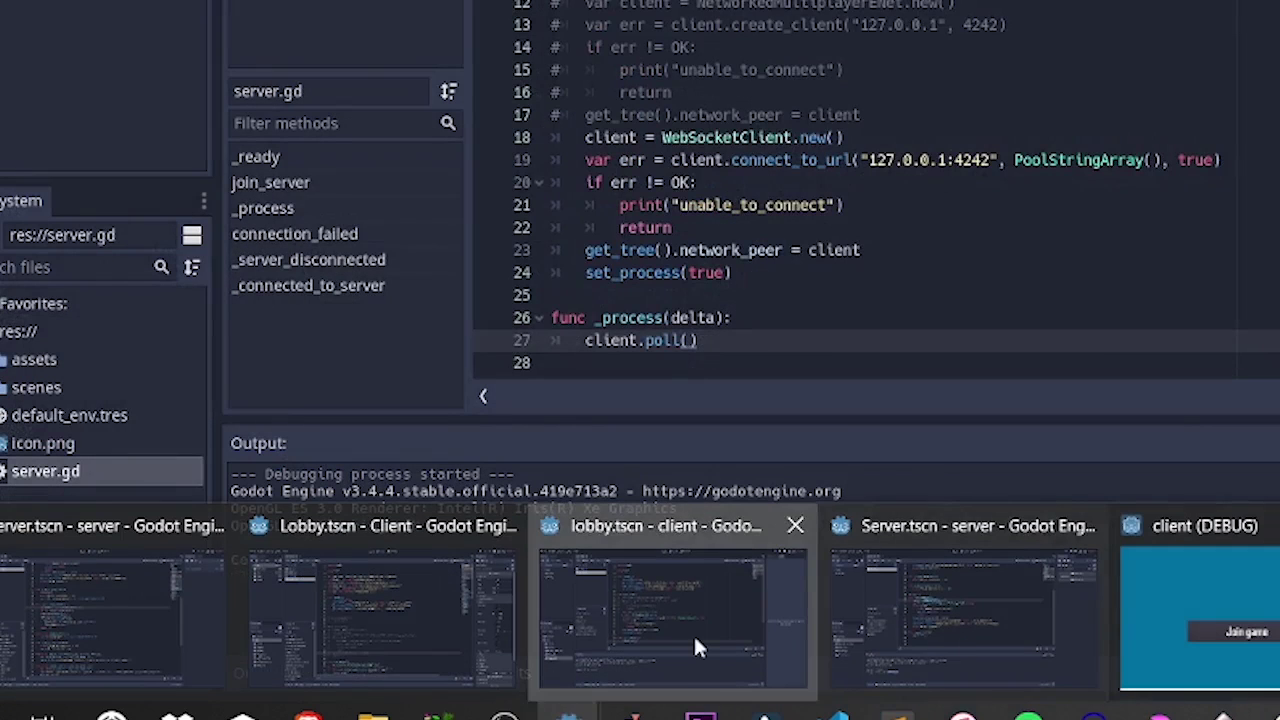
{"action": "left_click", "coordinate": [693, 633]}
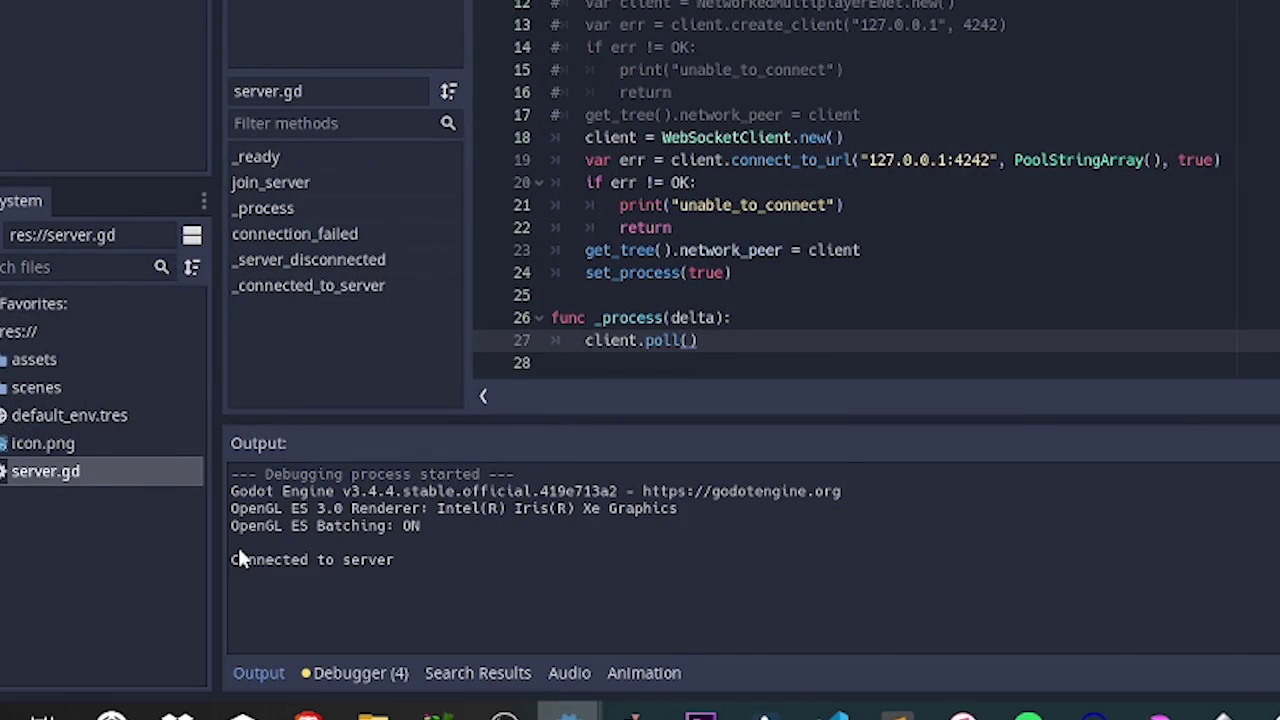
{"action": "left_click_drag", "start_coordinate": [238, 547], "coordinate": [390, 561]}
Step: Compare the commented-out NetworkedMultiplayerENet code in join_server with the WebSocketClient block below it
{"action": "left_click_drag", "start_coordinate": [498, 224], "coordinate": [578, 224]}
{"action": "left_click", "coordinate": [578, 224]}
{"action": "double_click", "coordinate": [578, 224]}
{"action": "left_click", "coordinate": [595, 224]}
{"action": "mouse_move", "coordinate": [390, 308]}
{"action": "left_mouse_down"}
{"action": "mouse_move", "coordinate": [560, 350]}
{"action": "mouse_move", "coordinate": [560, 393]}
{"action": "mouse_move", "coordinate": [430, 345]}
{"action": "mouse_move", "coordinate": [397, 308]}
{"action": "left_mouse_up"}
{"action": "left_click", "coordinate": [560, 393]}
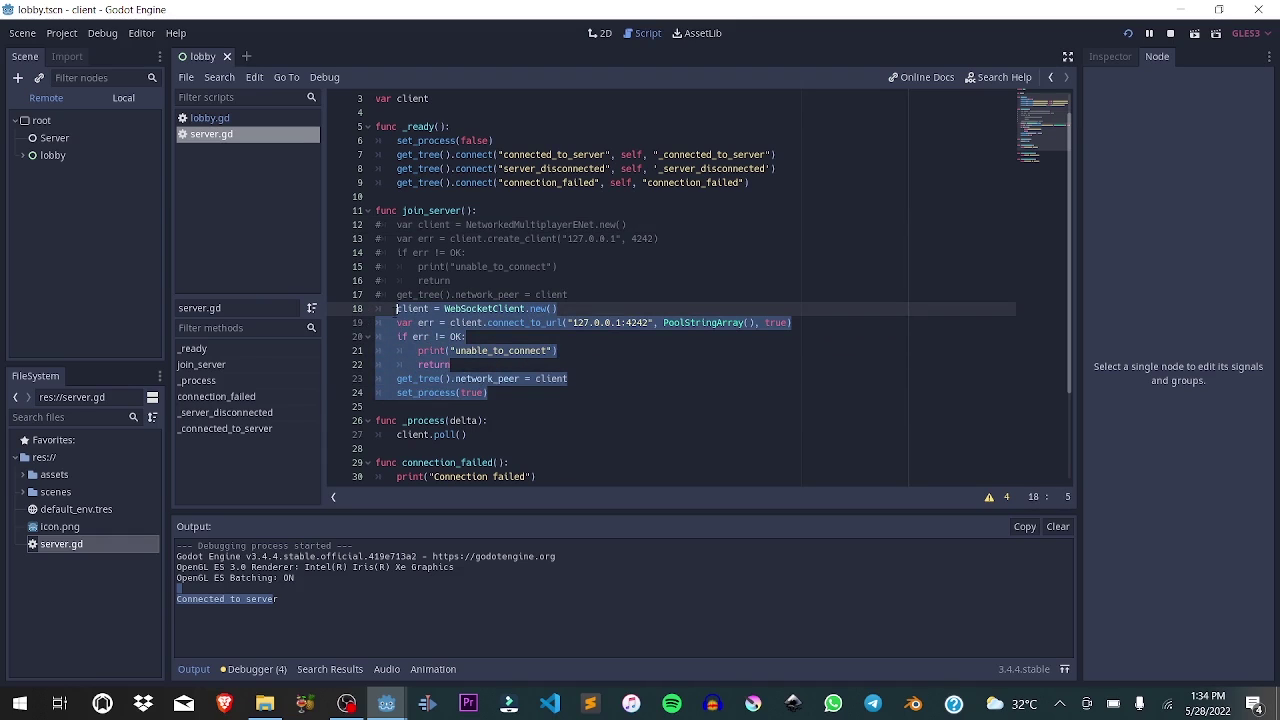